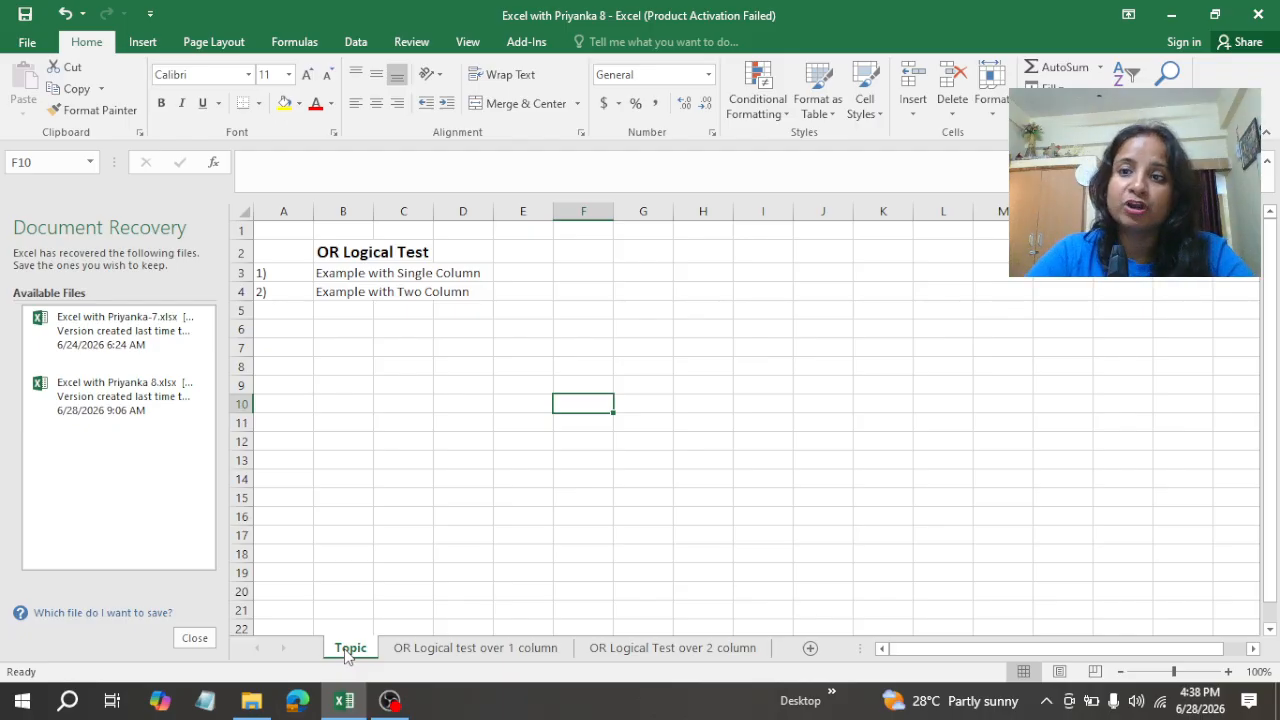
Step: Open the "OR Logical test over 1 column" sheet and go through the Date, SalesRep and Sales ($) column headers
{"action": "left_click", "coordinate": [479, 650]}
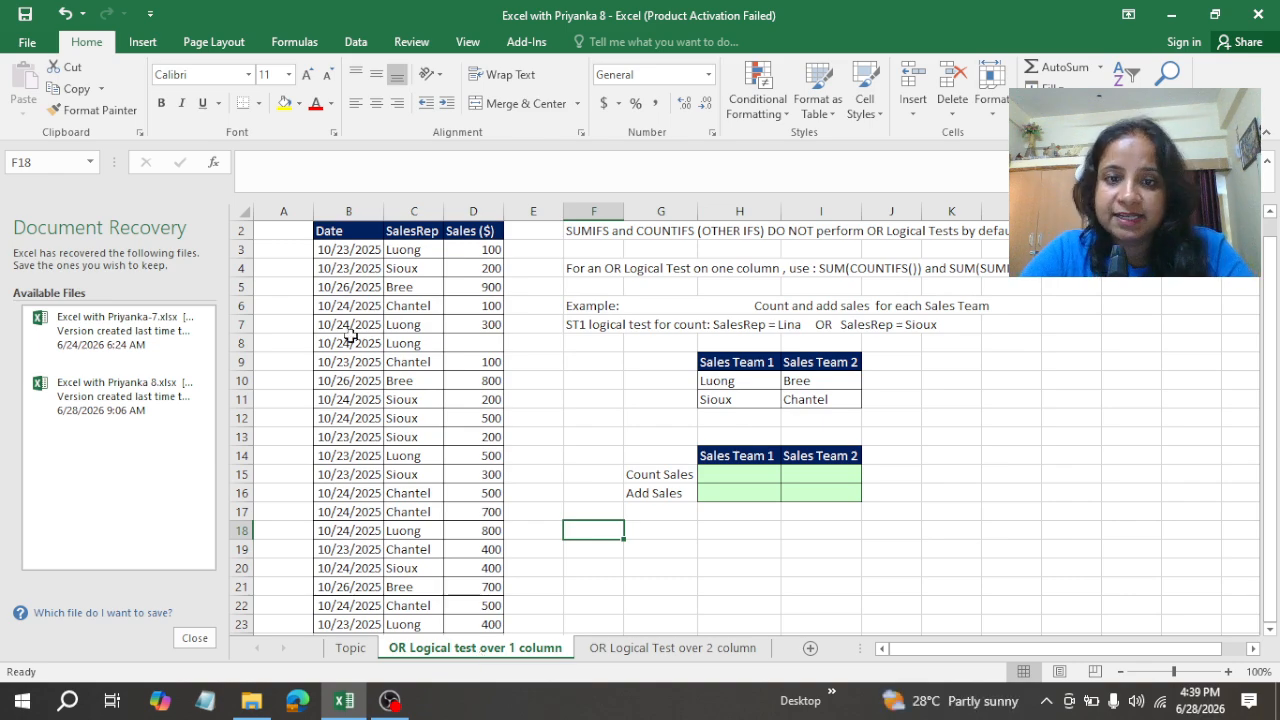
{"action": "left_click", "coordinate": [341, 233]}
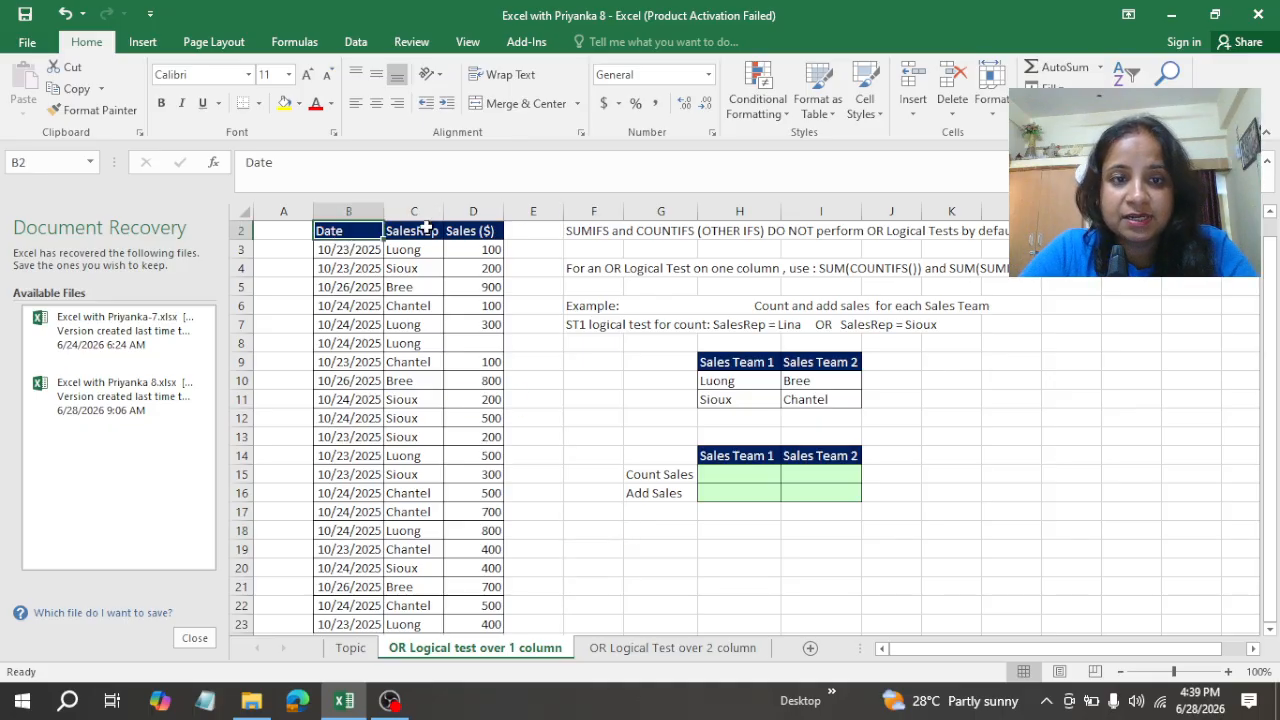
{"action": "left_click", "coordinate": [427, 229]}
{"action": "left_click", "coordinate": [481, 230]}
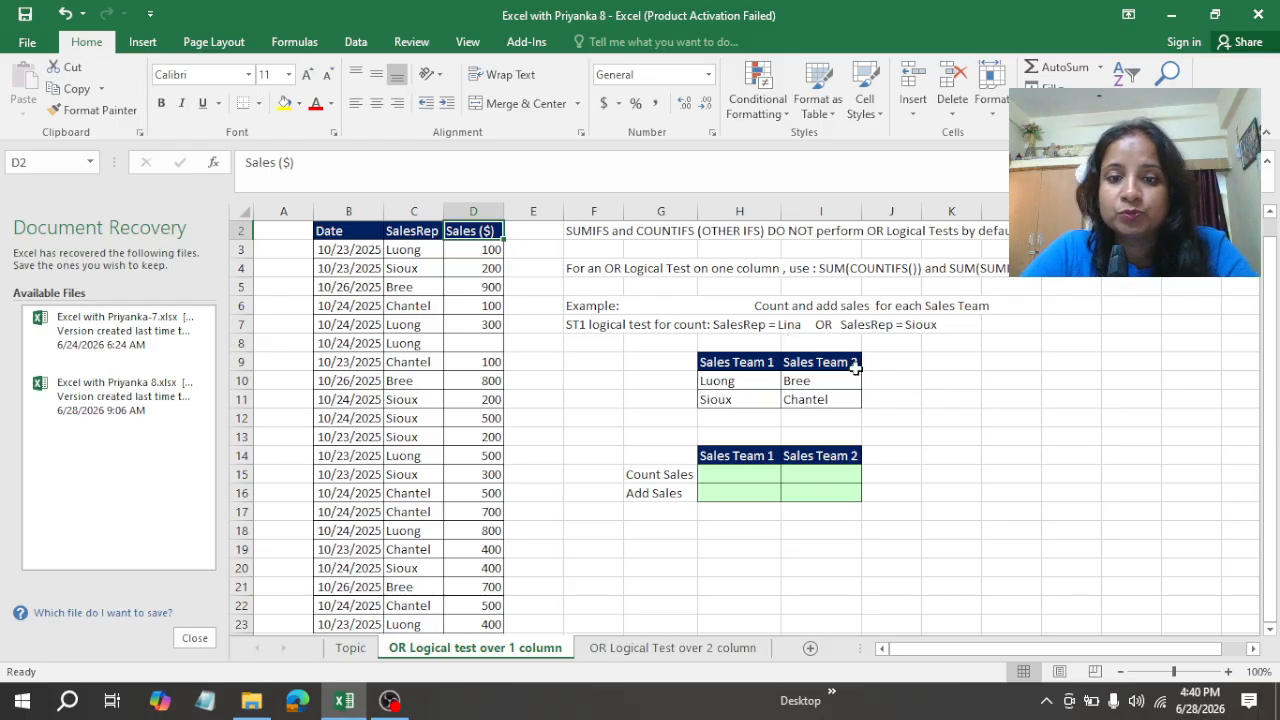
Step: Examine the Sales Team 1 members in H10:H11 against the SalesRep column and the Count Sales and Add Sales cells
{"action": "left_click", "coordinate": [727, 386]}
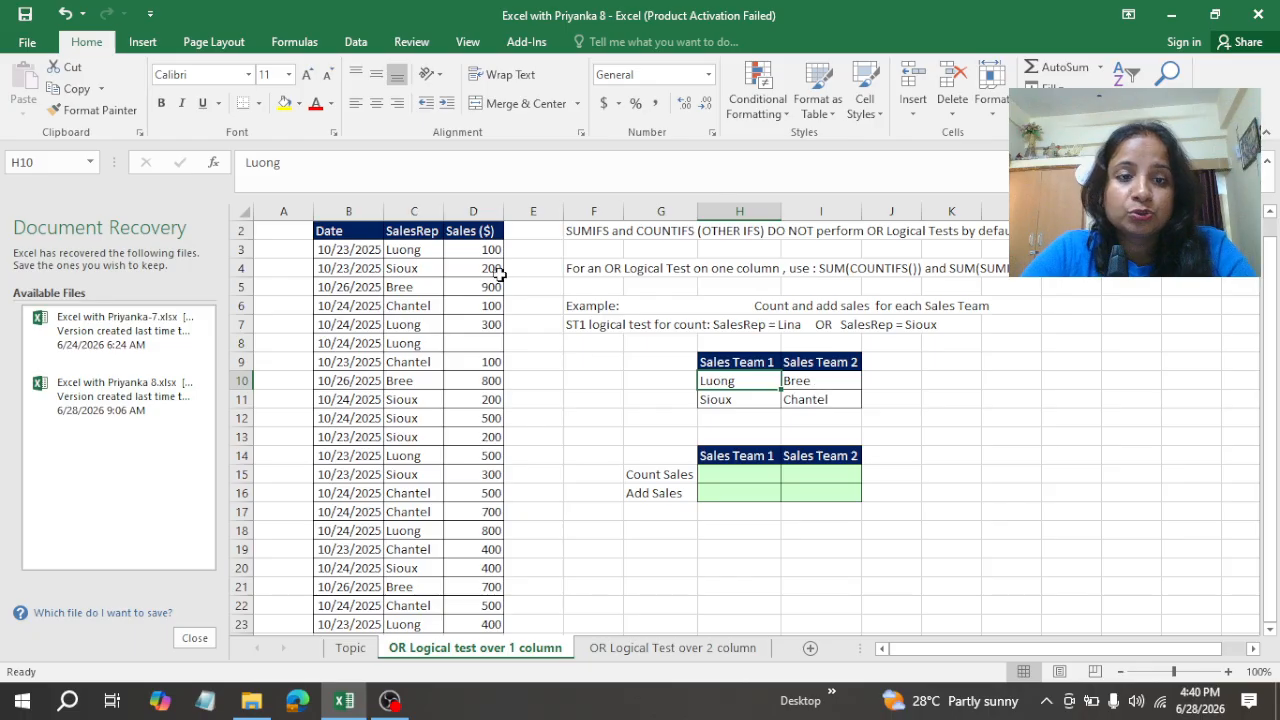
{"action": "left_click", "coordinate": [727, 474]}
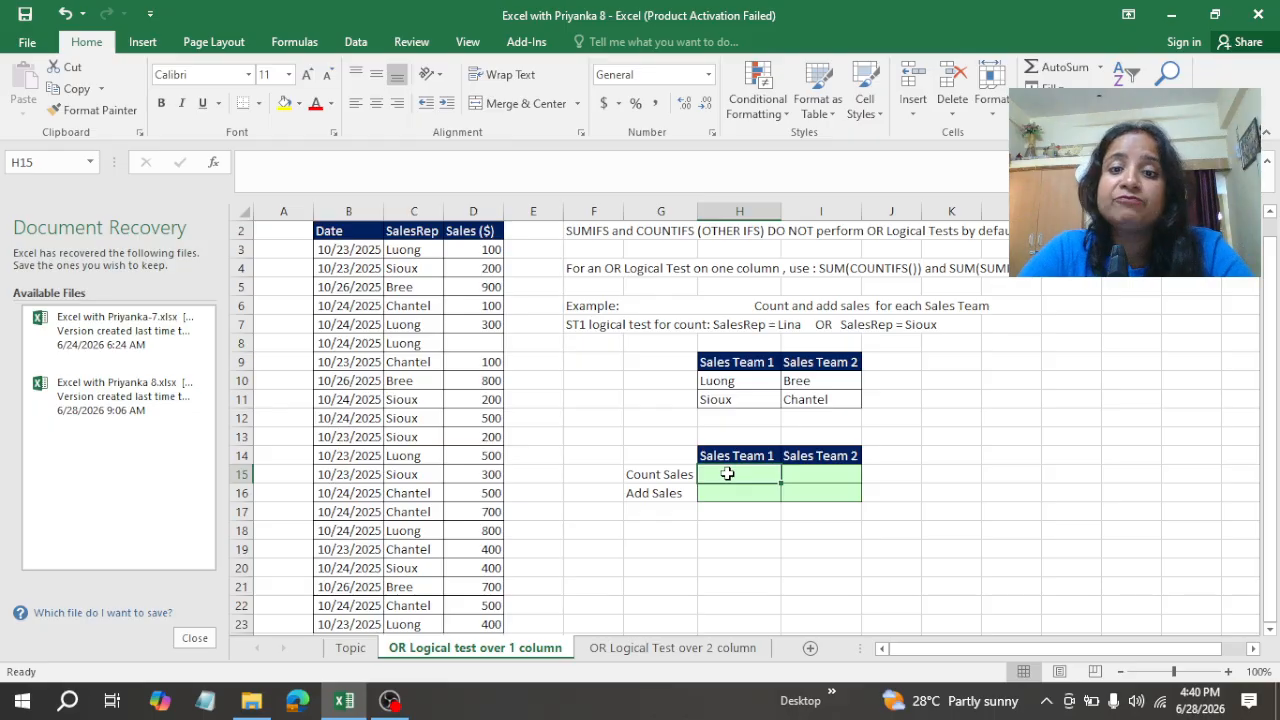
{"action": "left_click_drag", "start_coordinate": [734, 384], "coordinate": [734, 396]}
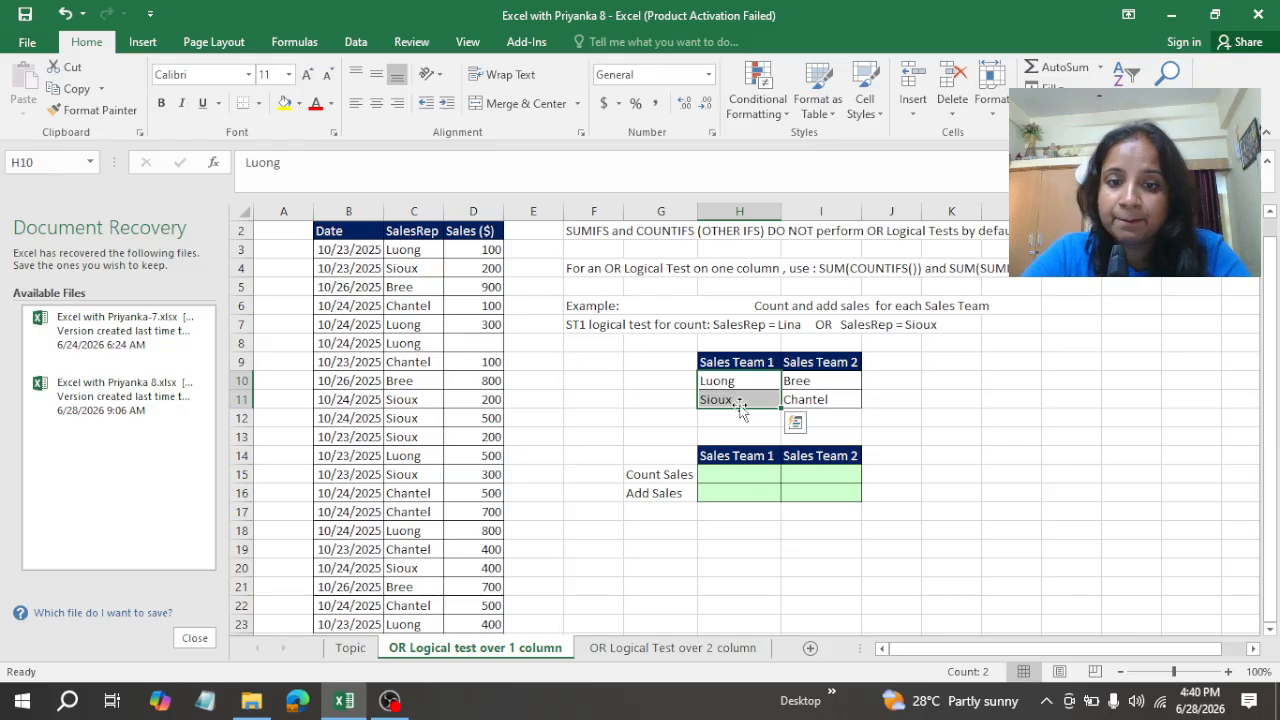
{"action": "left_click", "coordinate": [739, 491]}
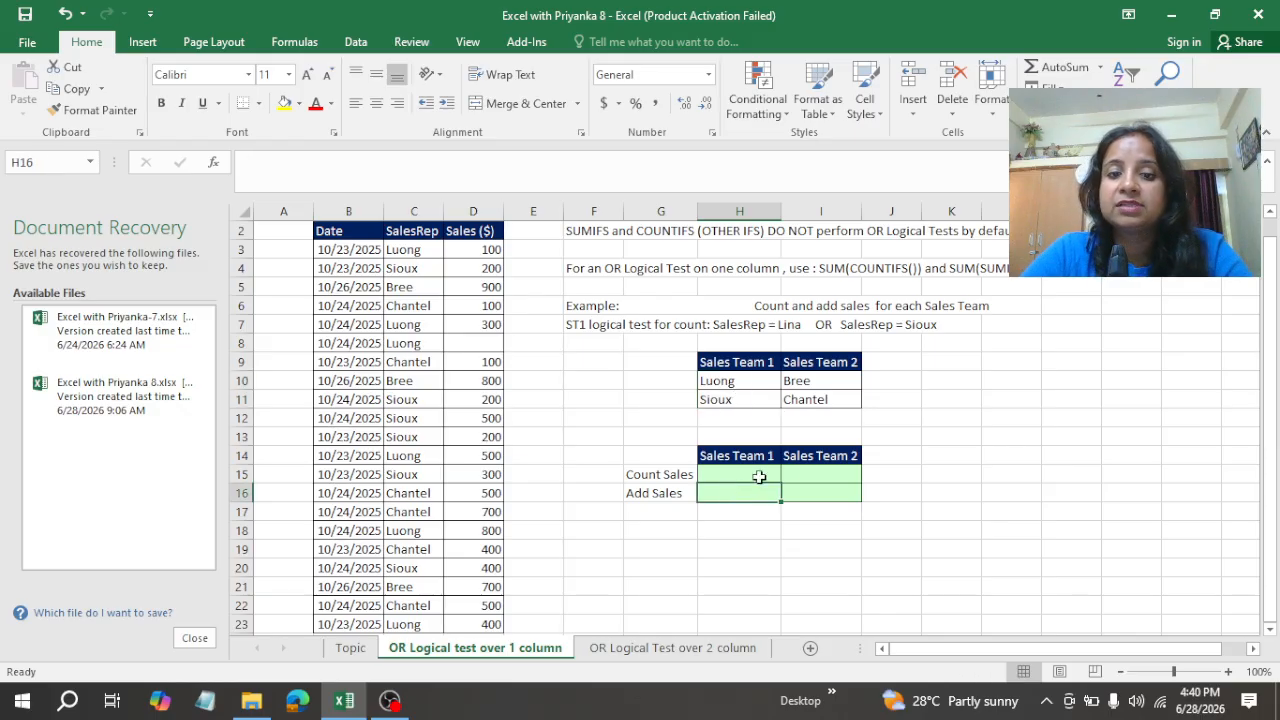
{"action": "left_click_drag", "start_coordinate": [734, 384], "coordinate": [733, 393]}
{"action": "left_click", "coordinate": [735, 386]}
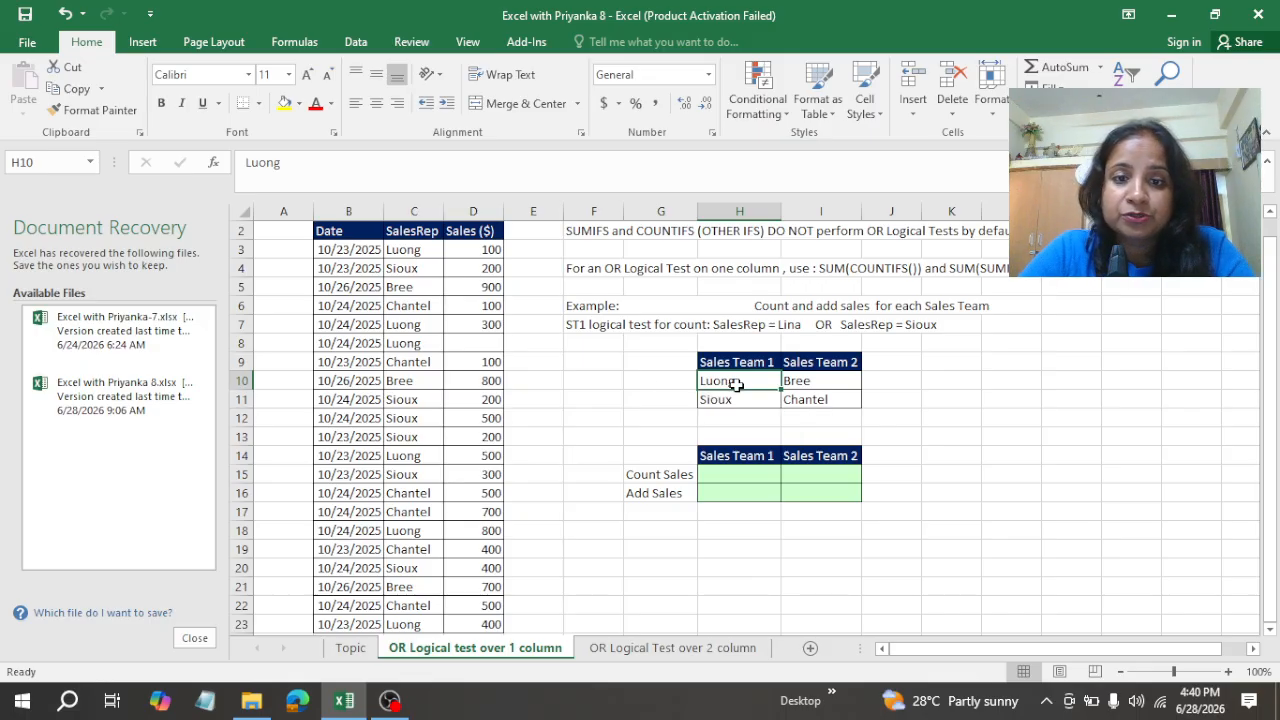
{"action": "left_click", "coordinate": [413, 255]}
{"action": "left_click", "coordinate": [306, 249]}
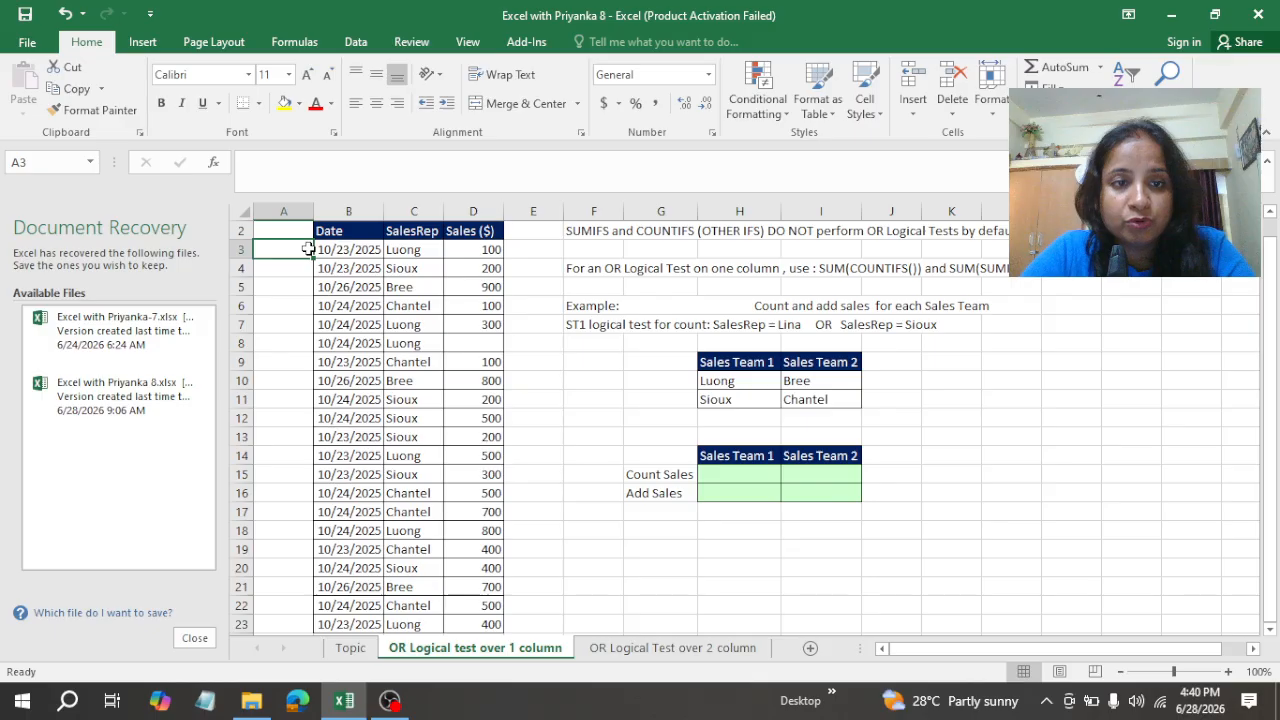
{"action": "left_click", "coordinate": [408, 255]}
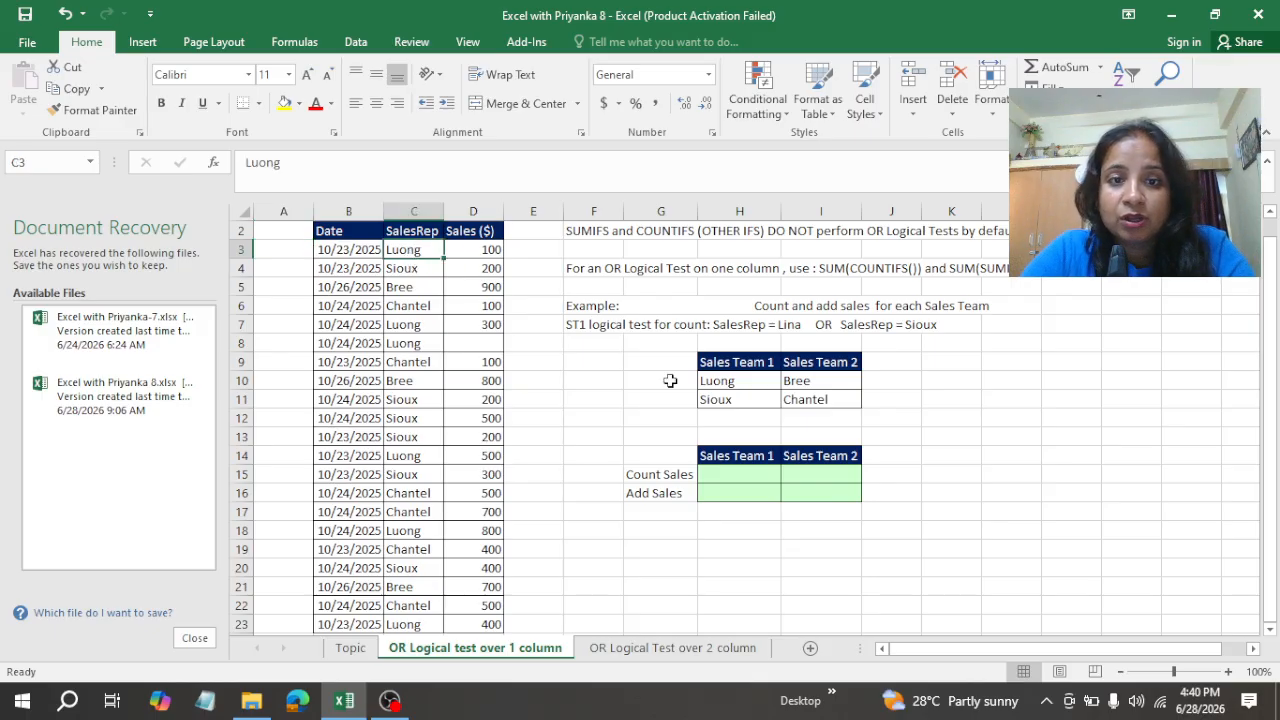
{"action": "left_click_drag", "start_coordinate": [748, 382], "coordinate": [742, 412]}
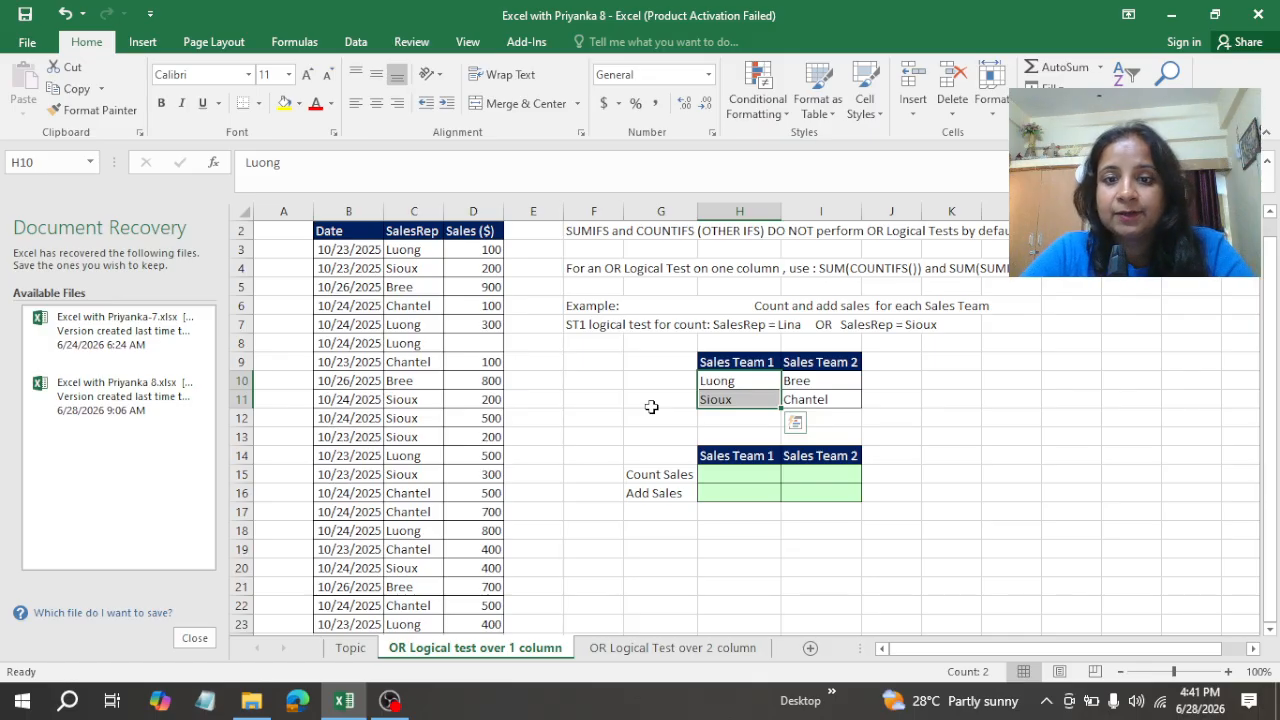
Step: Enter =COUNTIFS(C3:C23,H10:H11) in H15, the Count Sales cell for Sales Team 1
{"action": "left_click", "coordinate": [718, 475]}
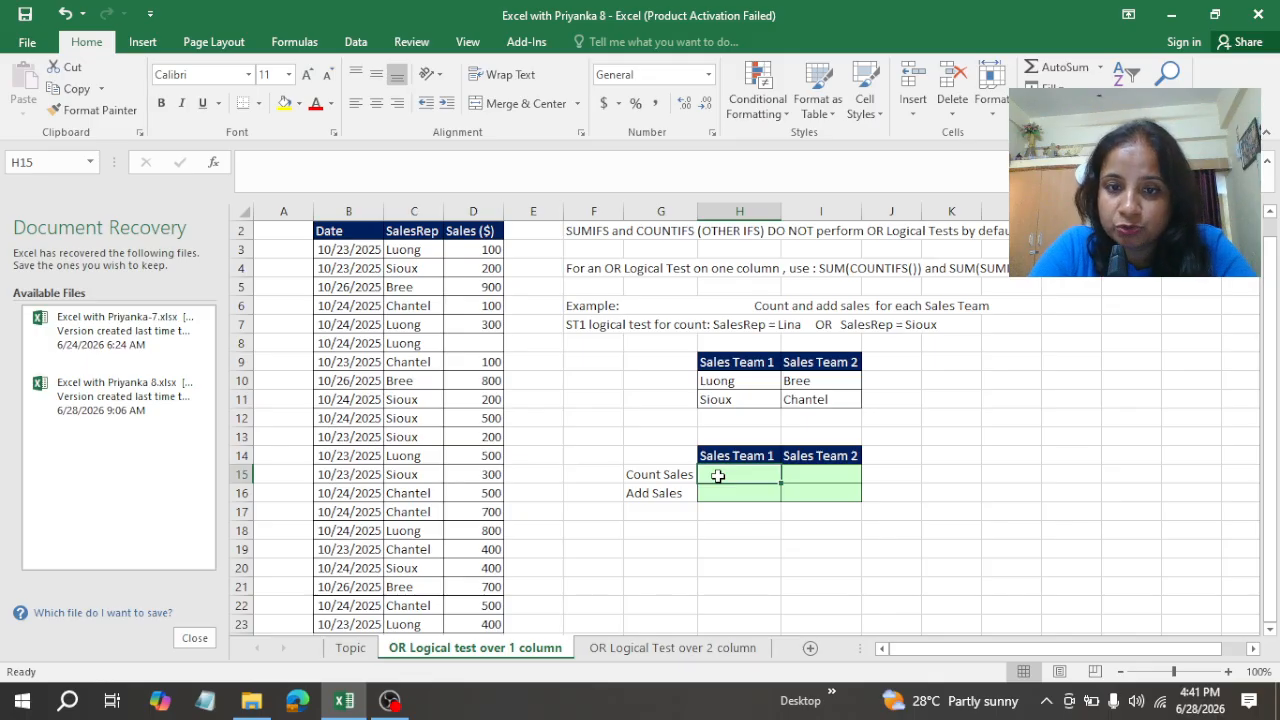
{"action": "type", "text": "="}
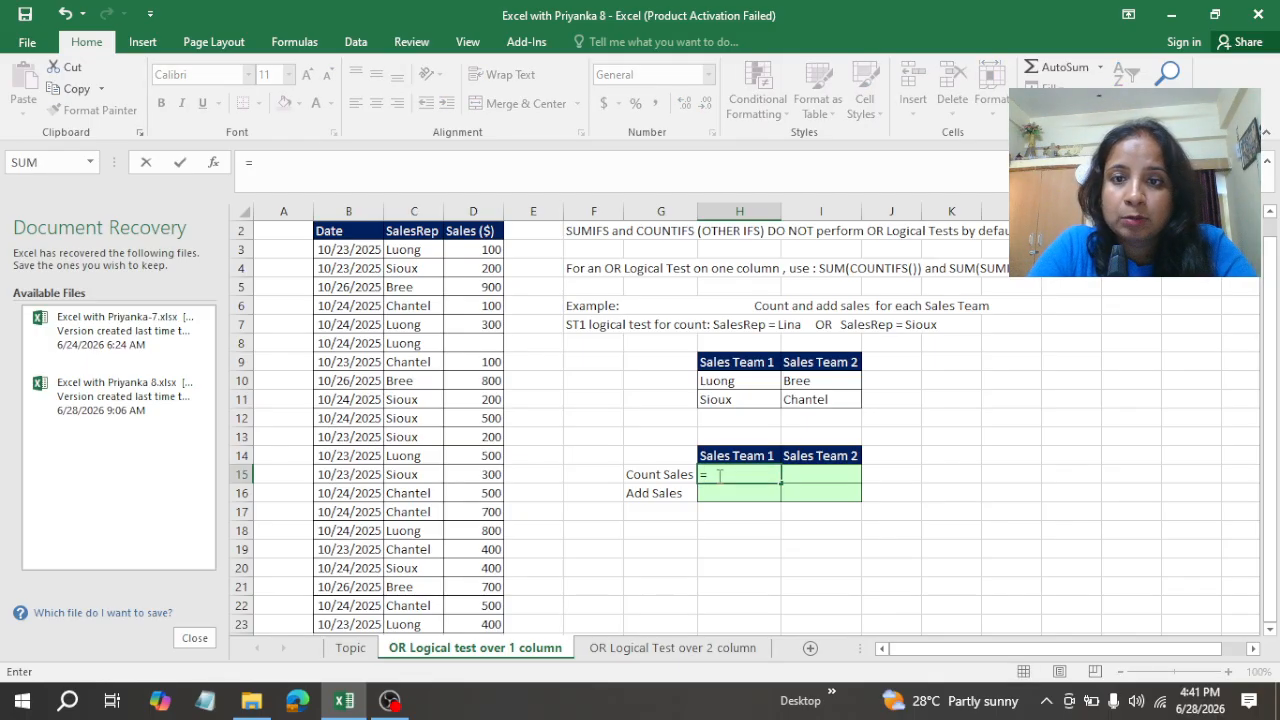
{"action": "type", "text": "count"}
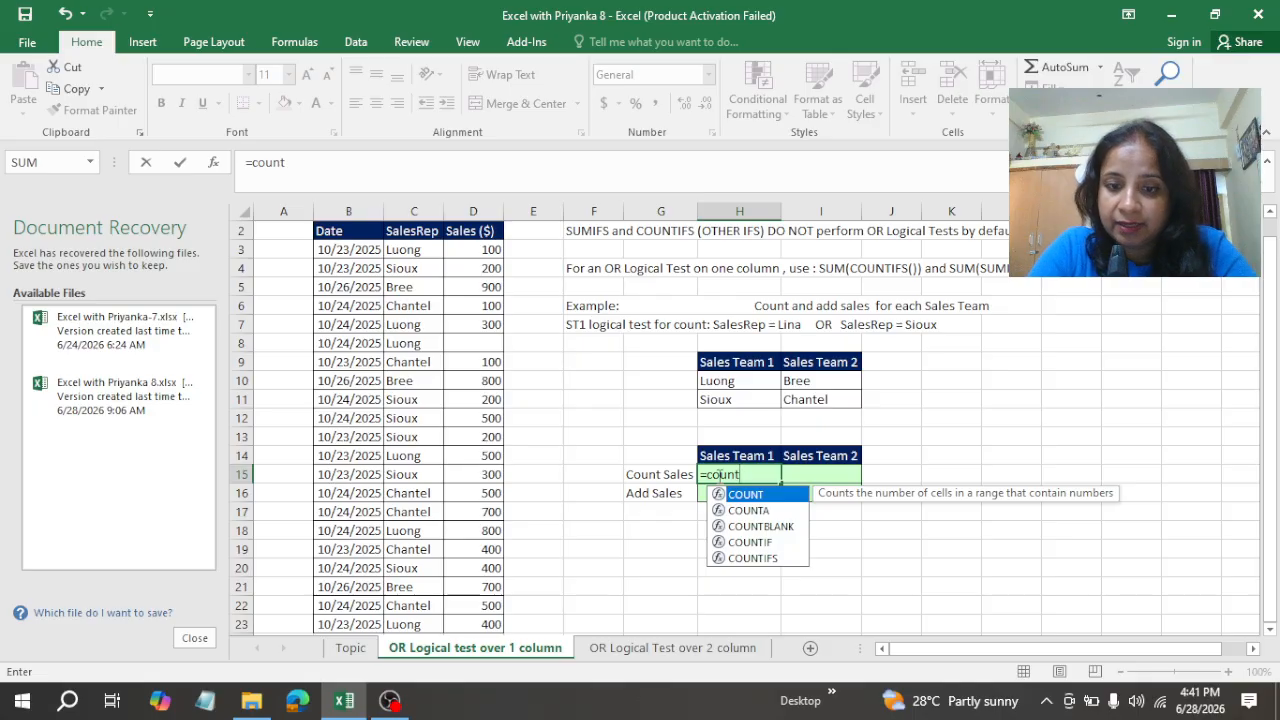
{"action": "type", "text": "ifs"}
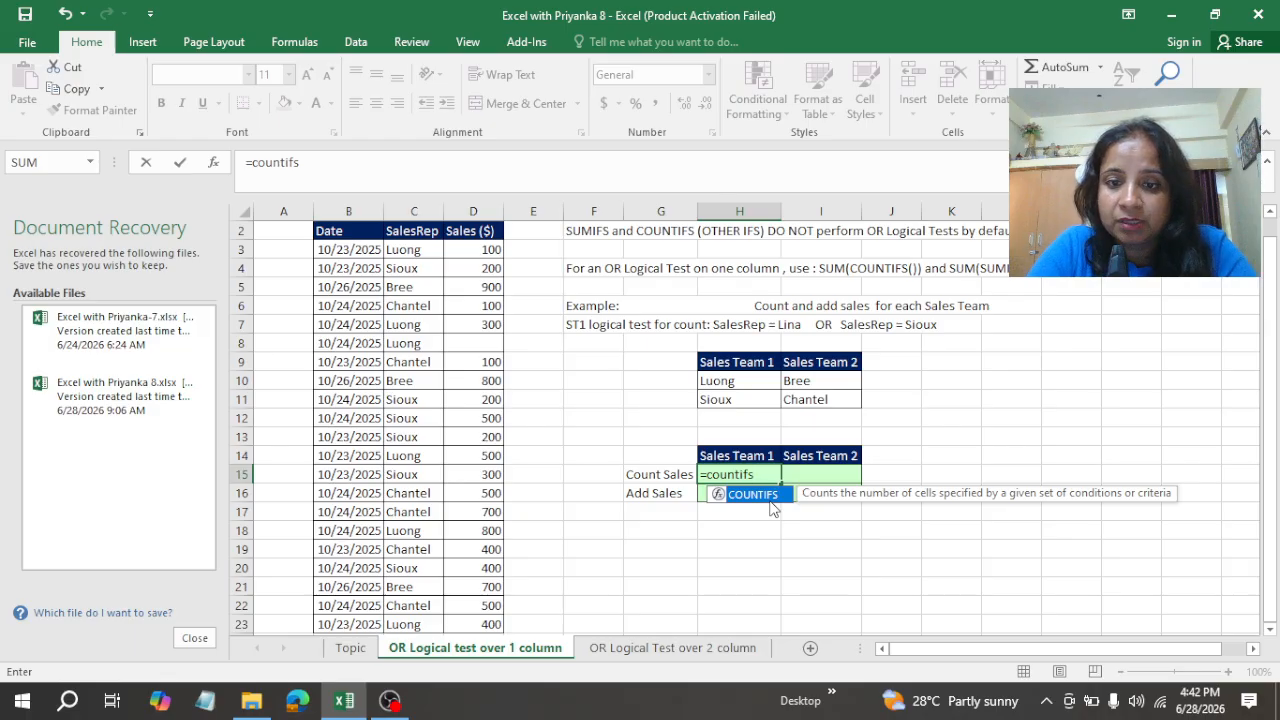
{"action": "double_click", "coordinate": [758, 496]}
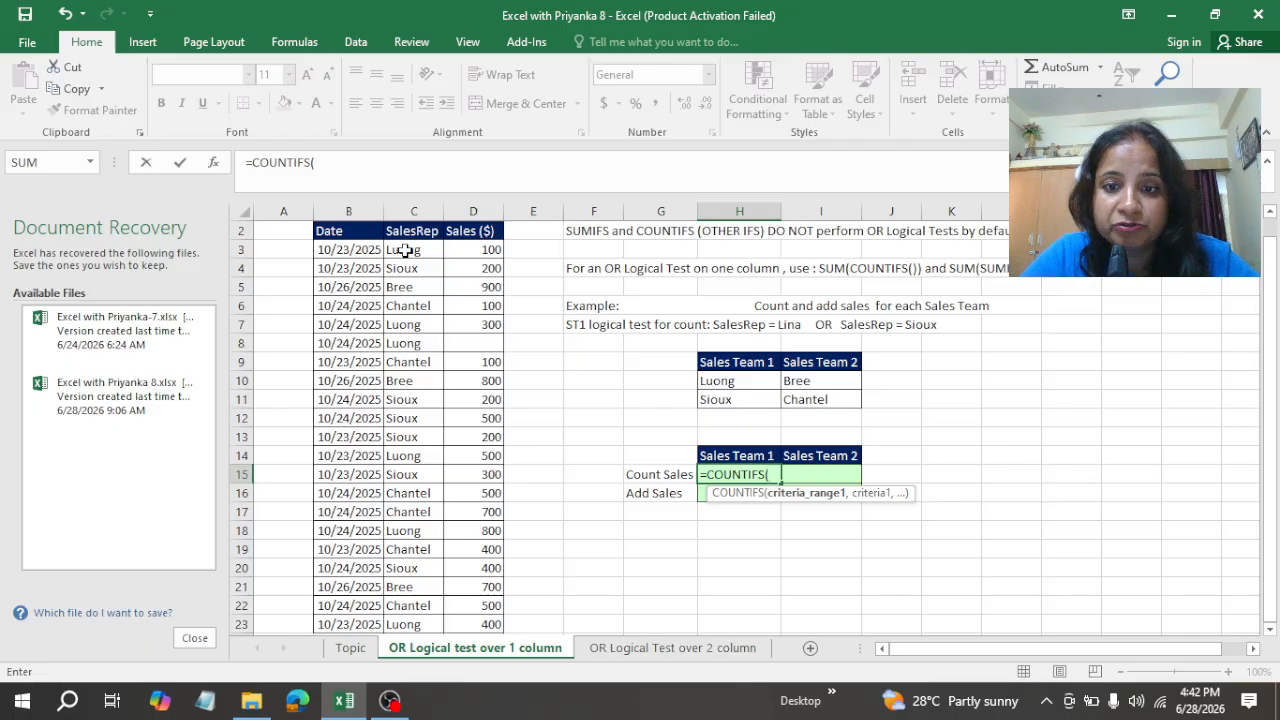
{"action": "left_click_drag", "start_coordinate": [405, 250], "coordinate": [417, 590]}
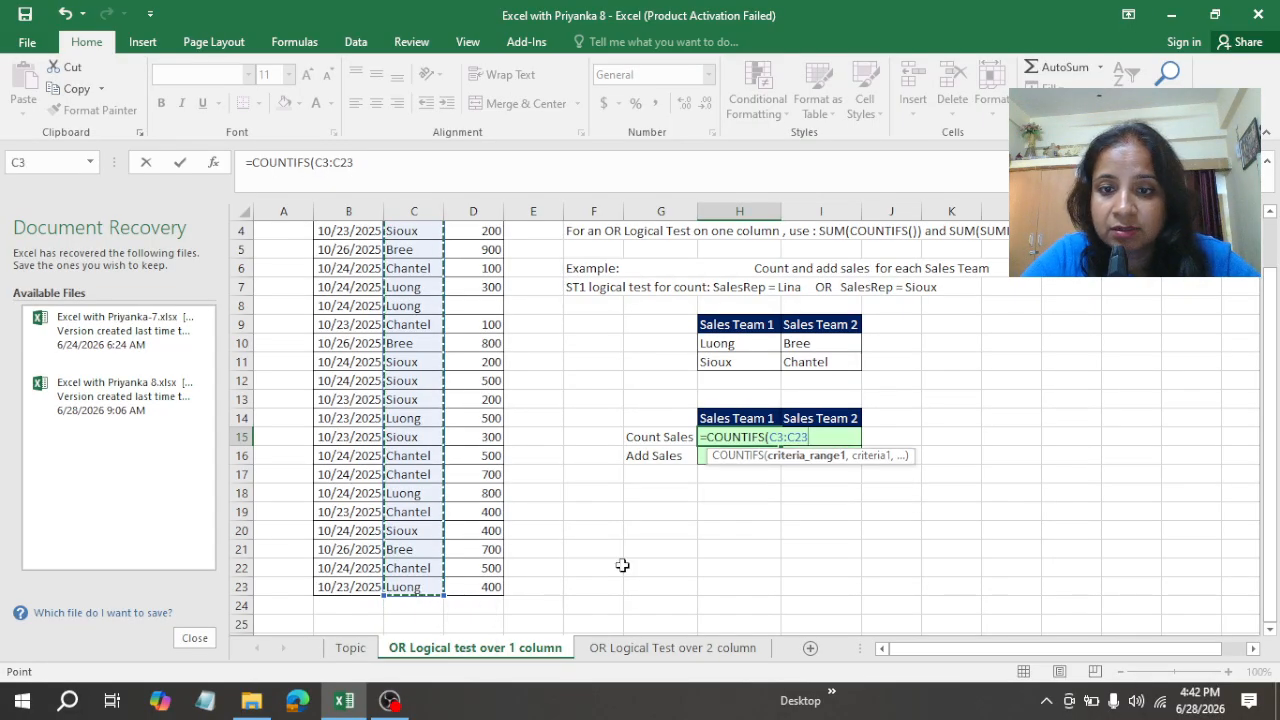
{"action": "type", "text": ","}
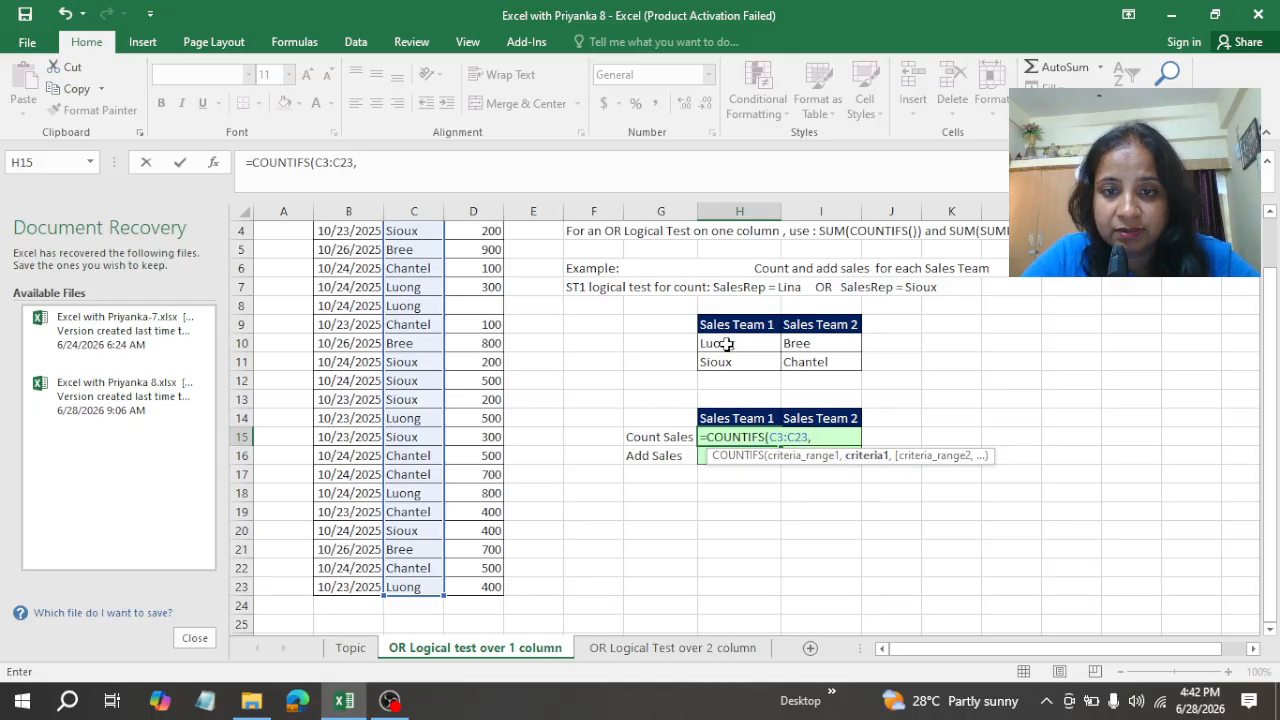
{"action": "mouse_move", "coordinate": [732, 346]}
{"action": "left_mouse_down"}
{"action": "mouse_move", "coordinate": [716, 343]}
{"action": "mouse_move", "coordinate": [728, 363]}
{"action": "left_mouse_up"}
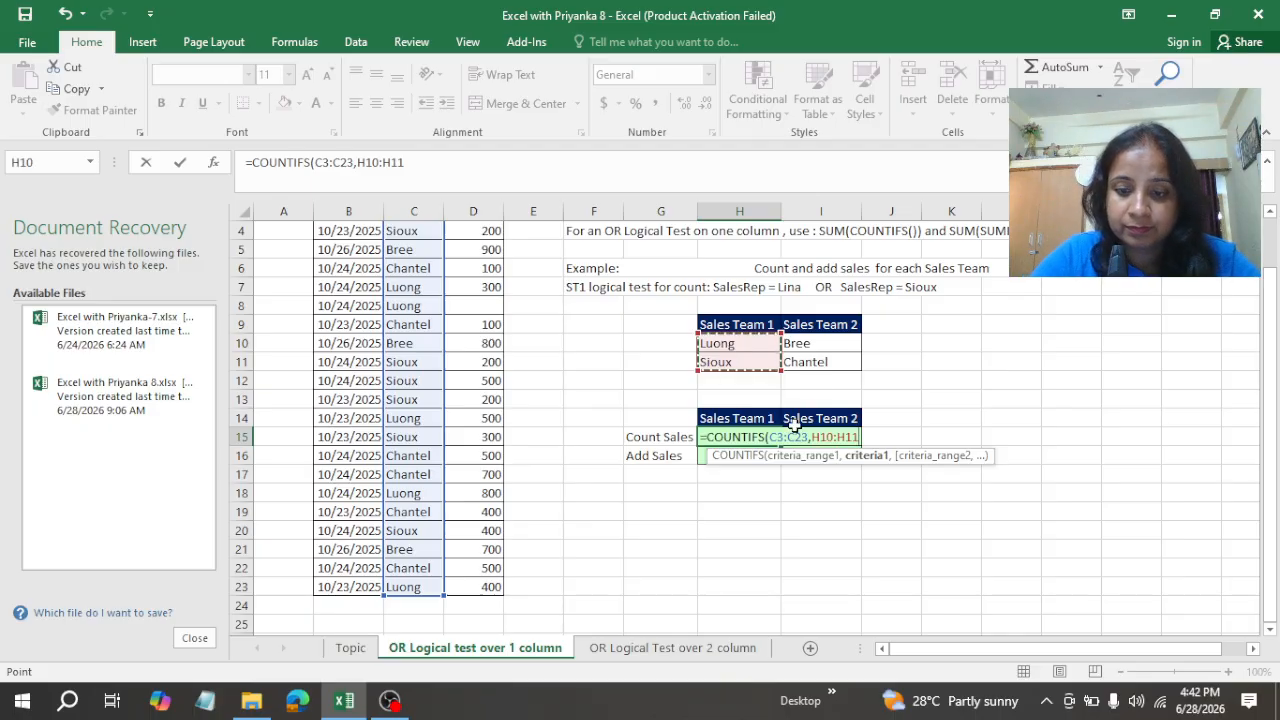
{"action": "type", "text": ")"}
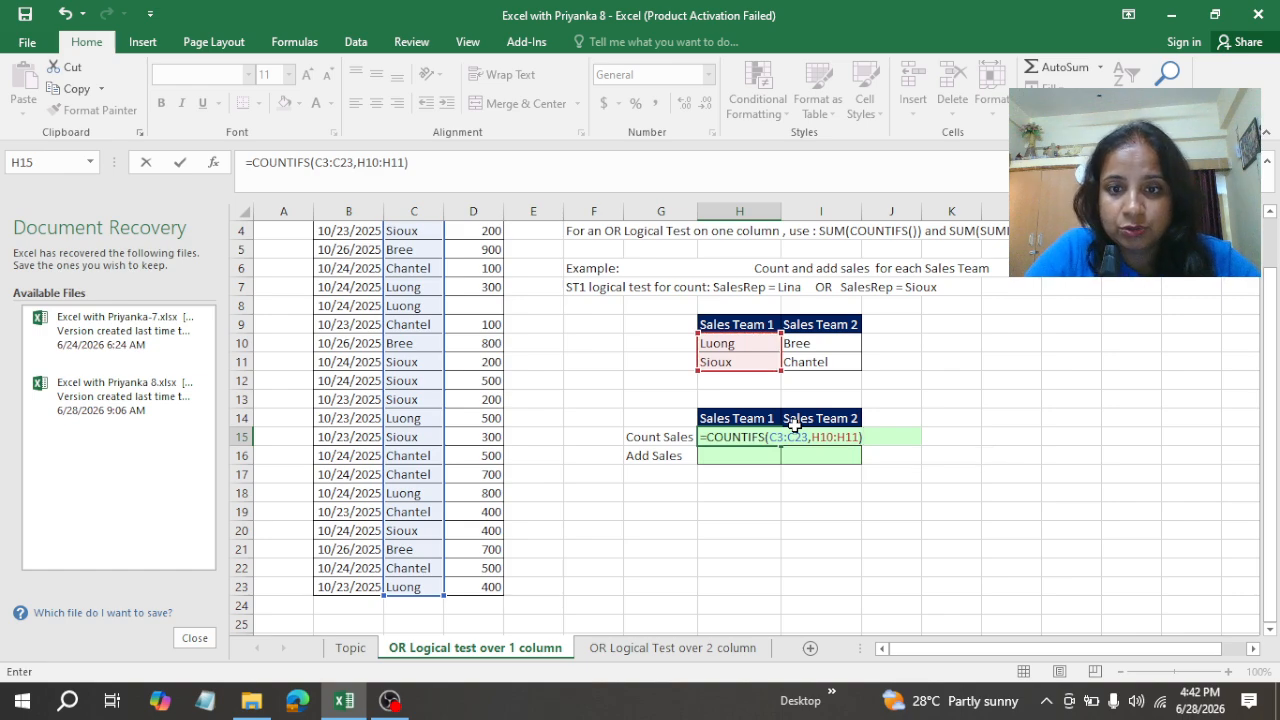
{"action": "key", "text": "ctrl+Return"}
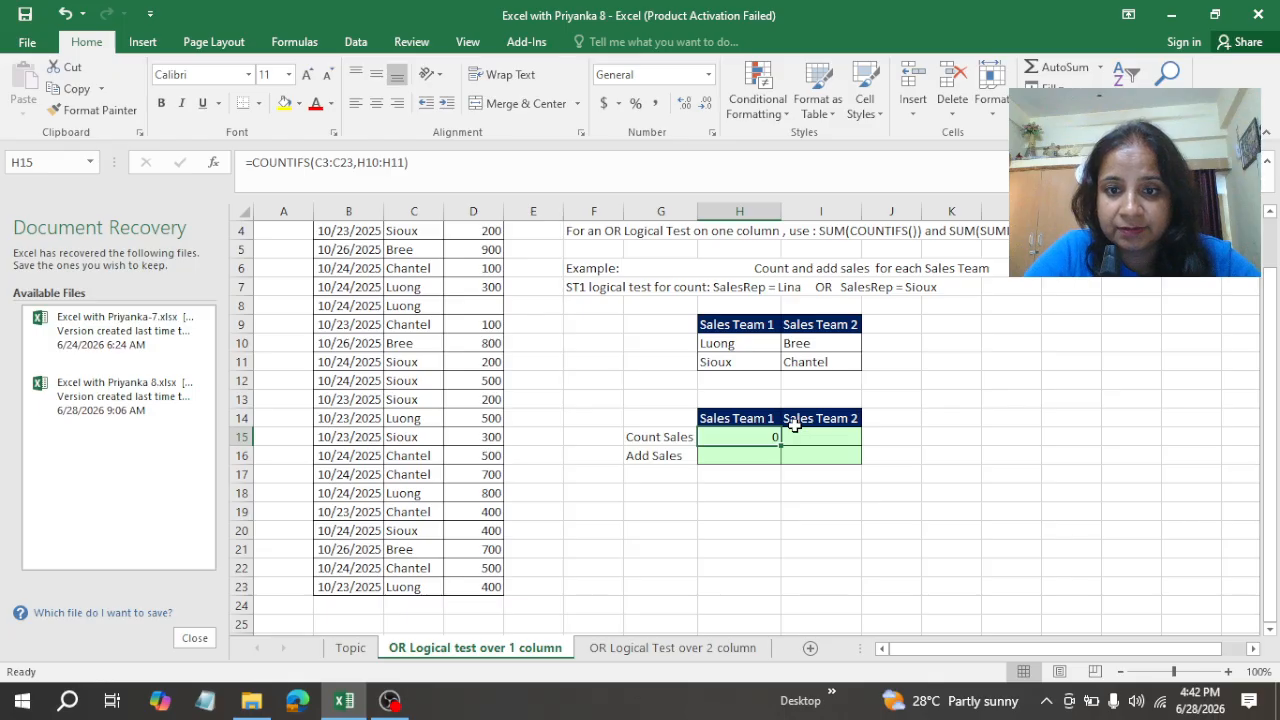
Step: Re-enter the COUNTIFS formula in H15 as an array formula
{"action": "double_click", "coordinate": [760, 437]}
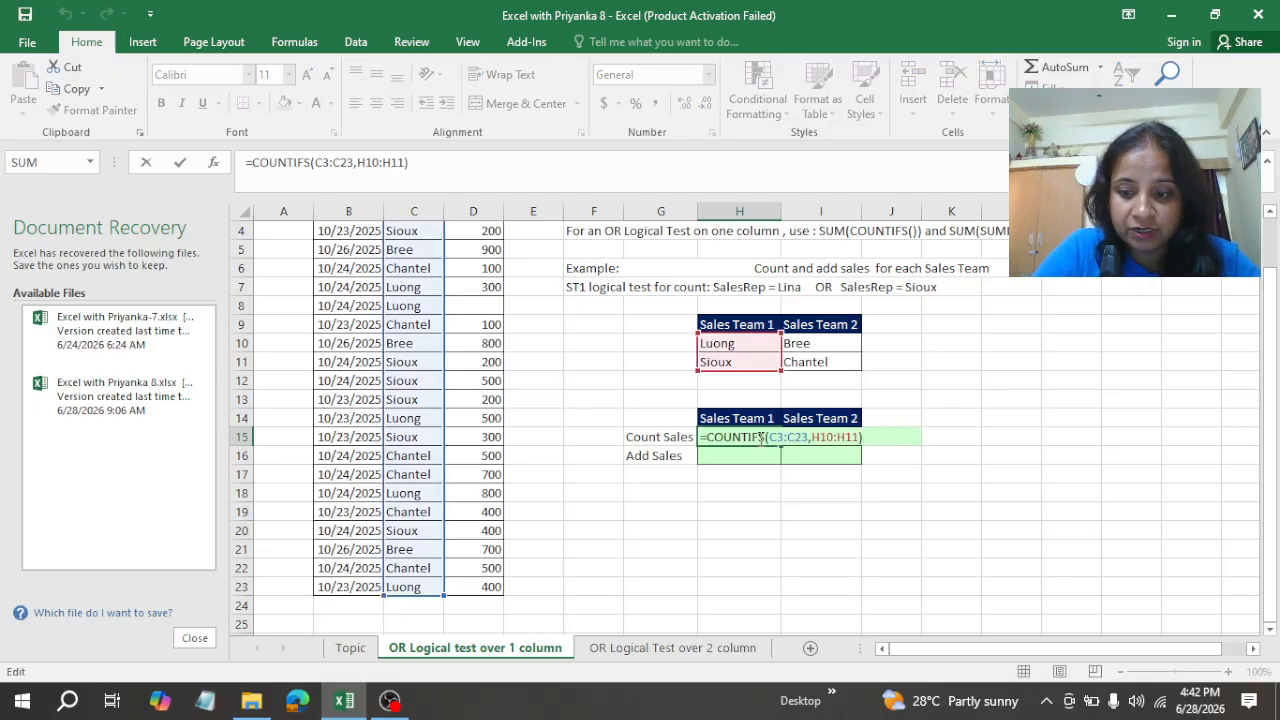
{"action": "key", "text": "ctrl+shift+Return"}
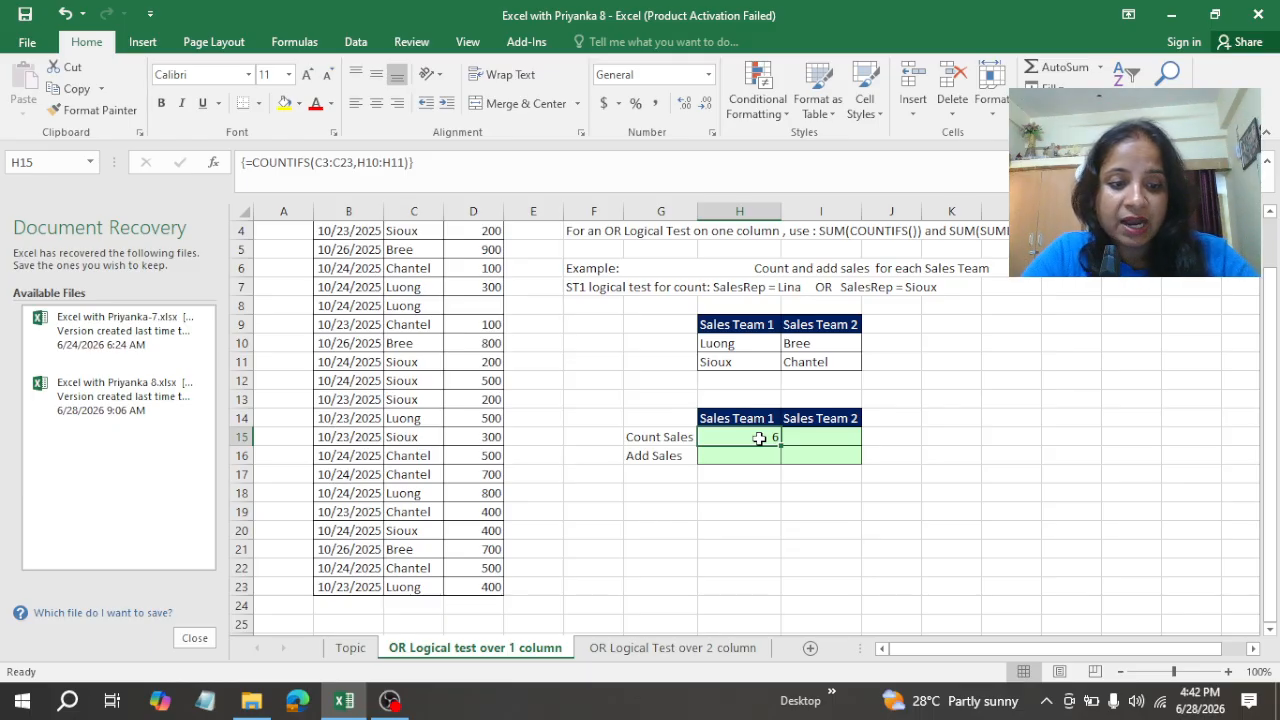
{"action": "double_click", "coordinate": [760, 437]}
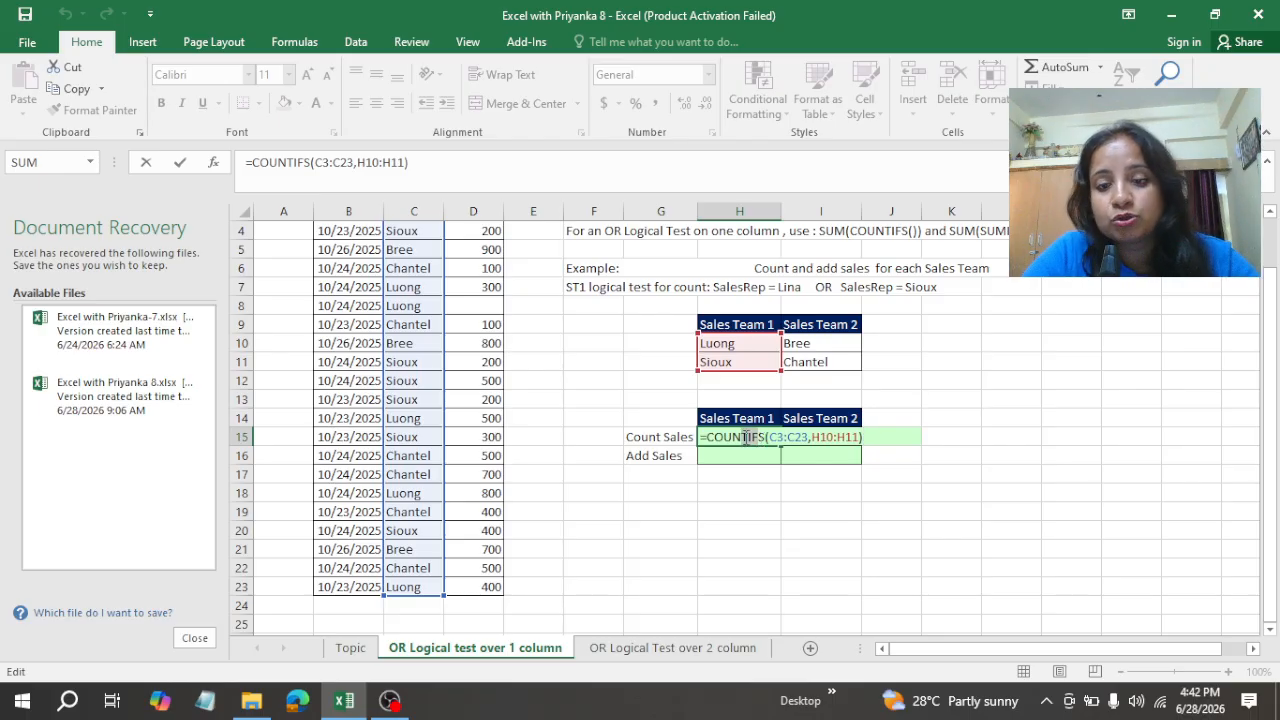
{"action": "left_click_drag", "start_coordinate": [765, 437], "coordinate": [815, 455]}
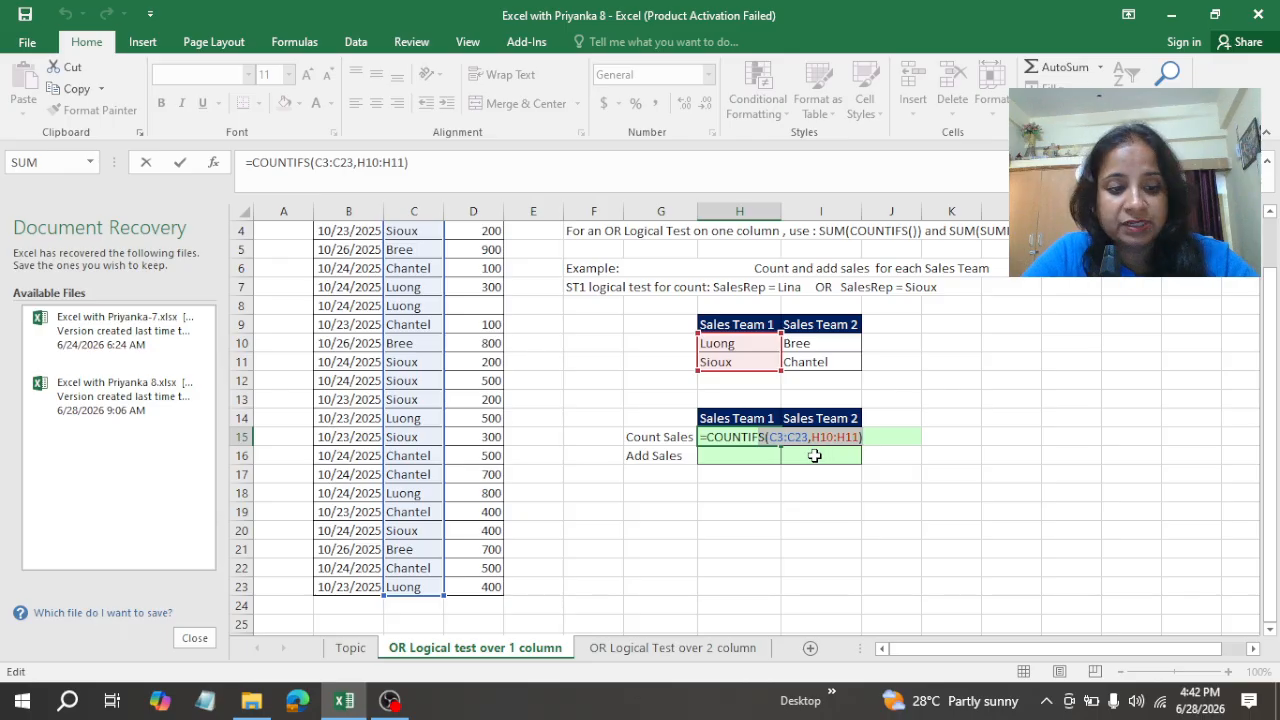
{"action": "key", "text": "ctrl+shift+Return"}
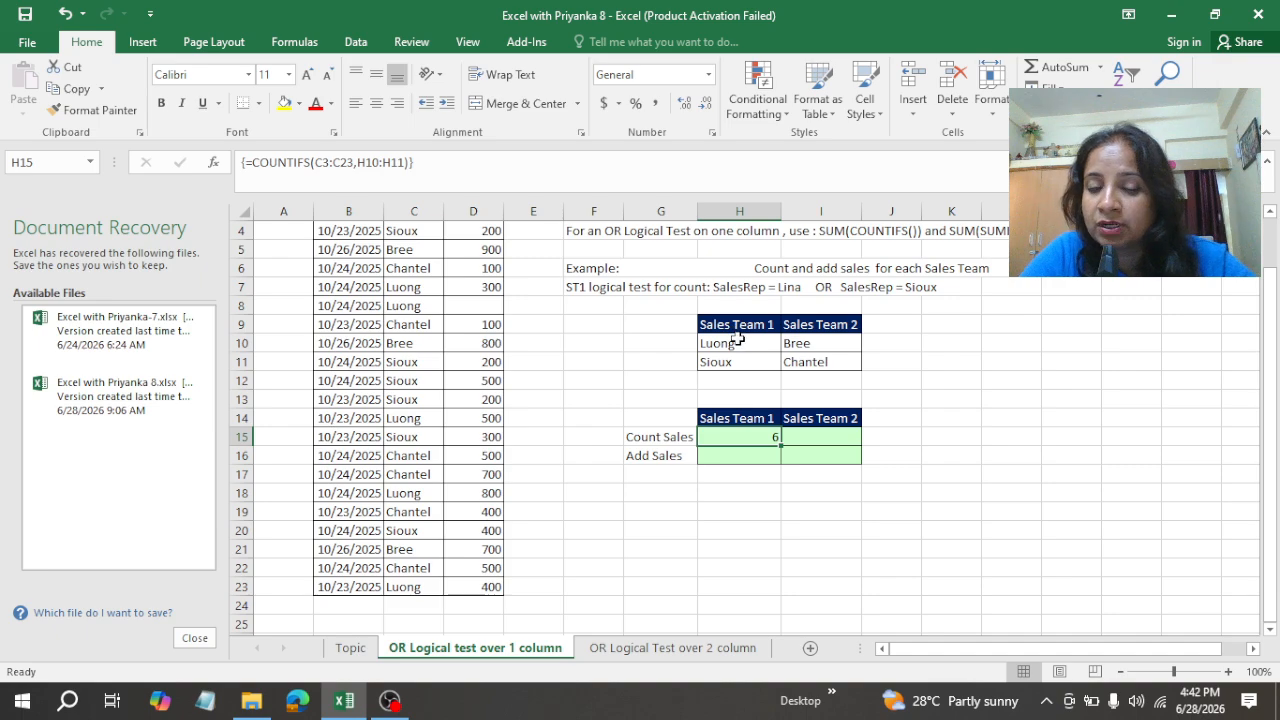
Step: Insert the SUM function with its opening parenthesis in front of COUNTIFS in the H15 formula
{"action": "double_click", "coordinate": [746, 438]}
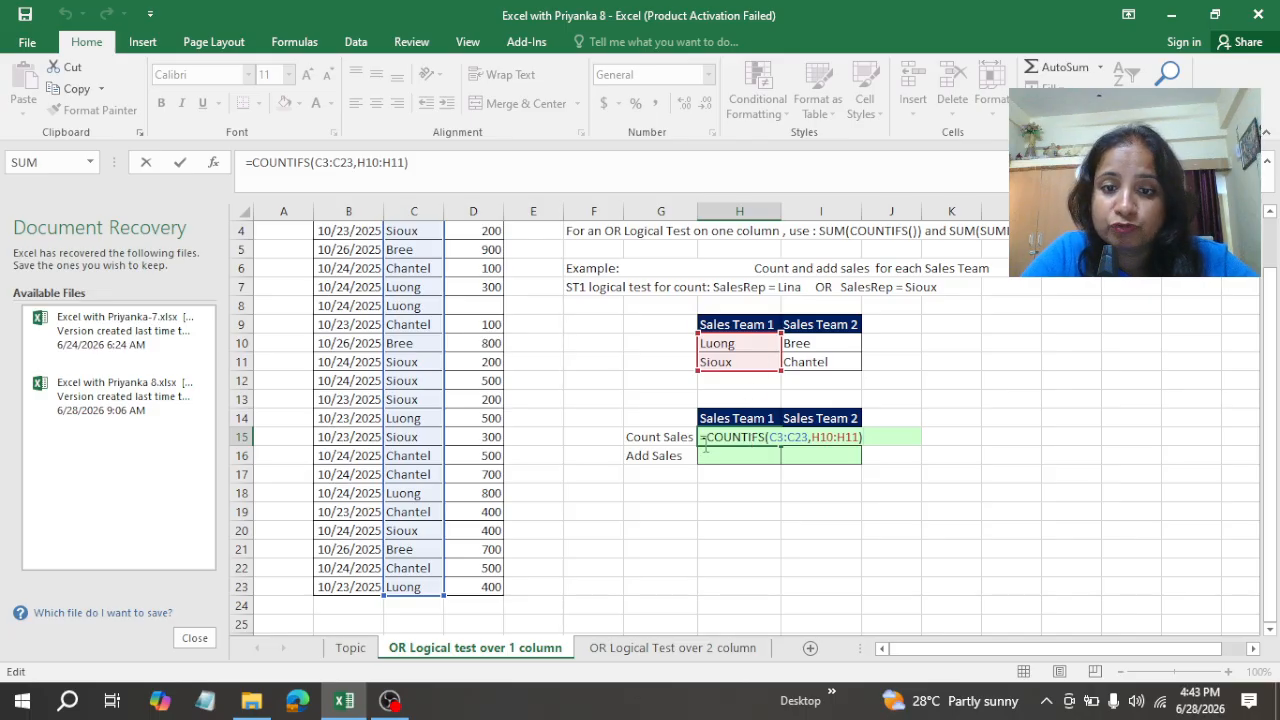
{"action": "left_click", "coordinate": [706, 437]}
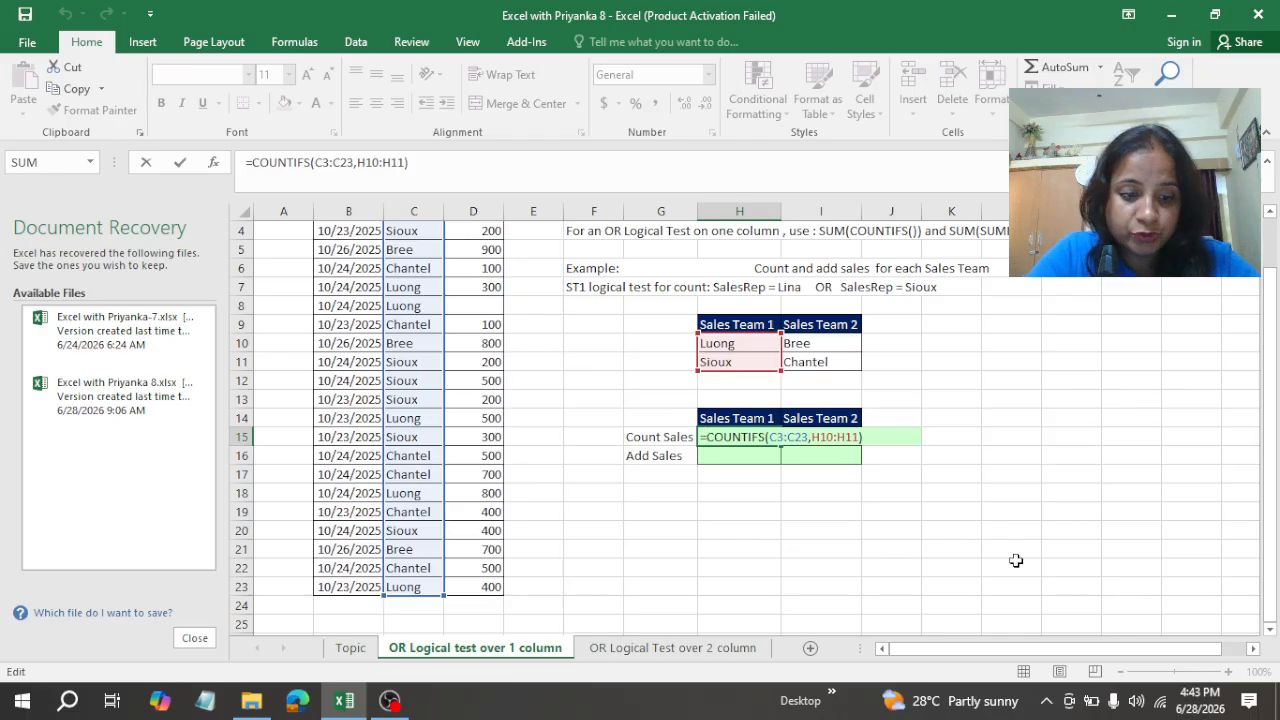
{"action": "type", "text": "sum"}
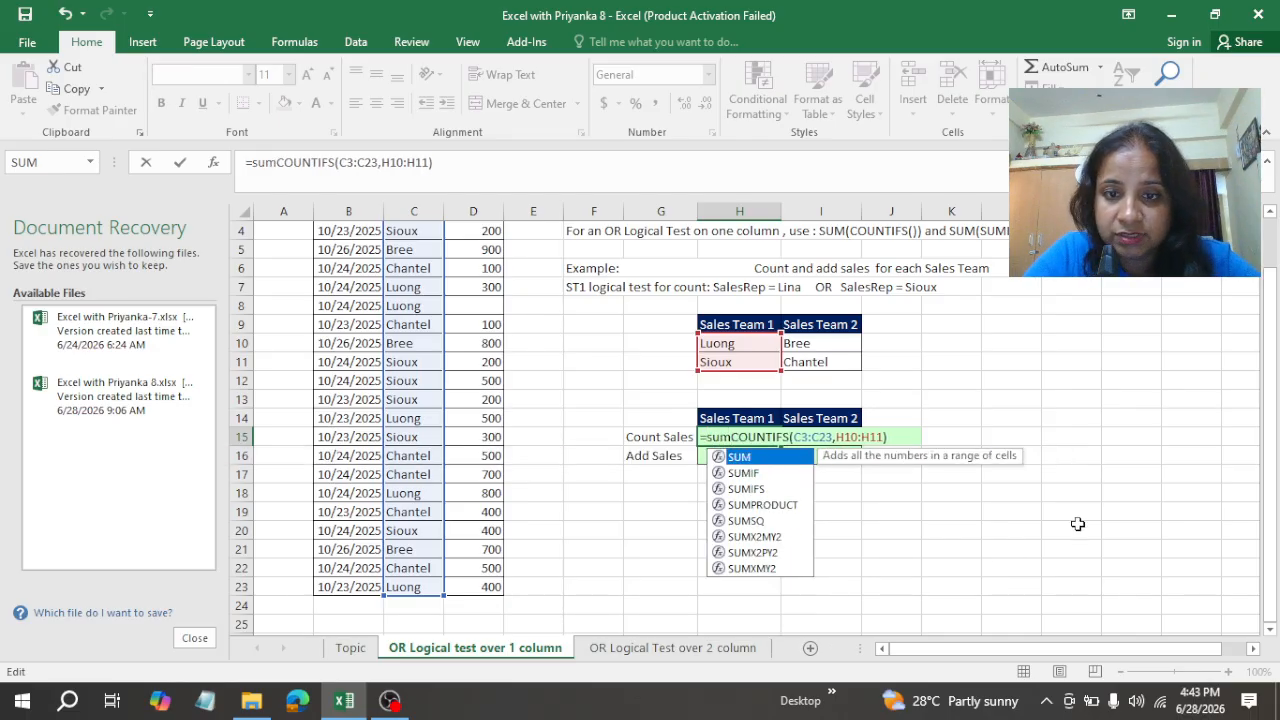
{"action": "double_click", "coordinate": [752, 460]}
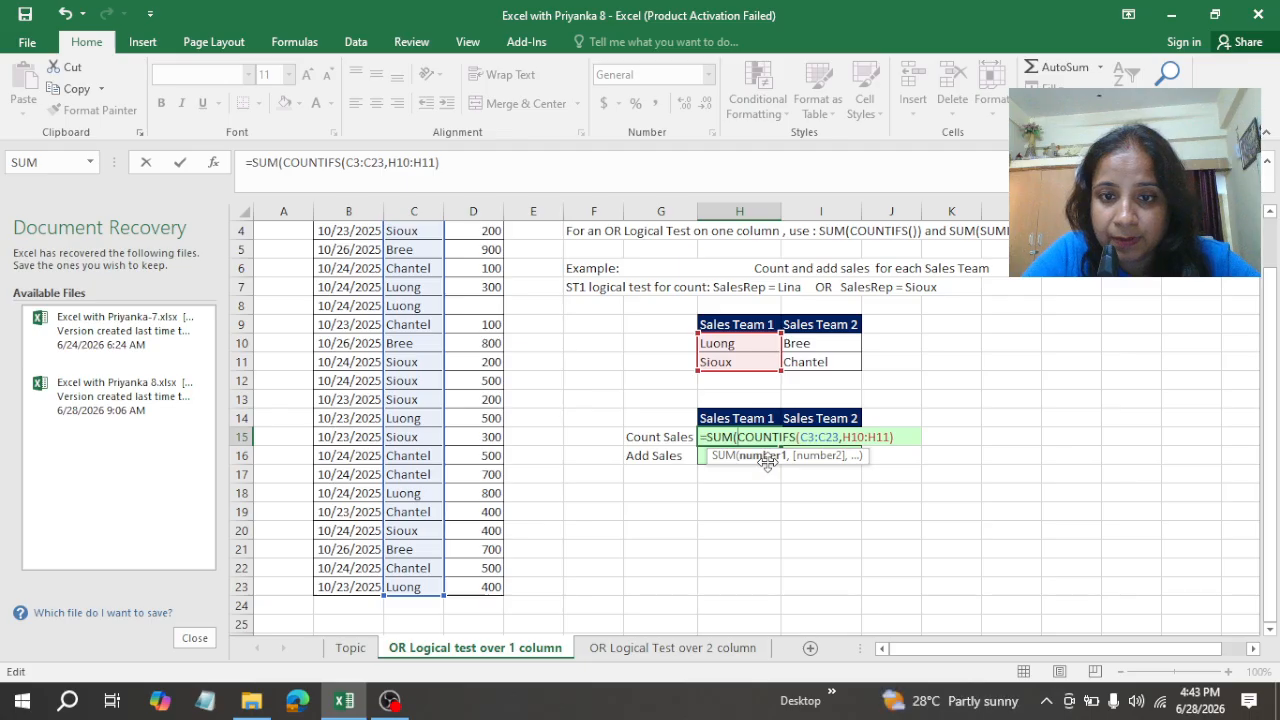
{"action": "left_click", "coordinate": [768, 459]}
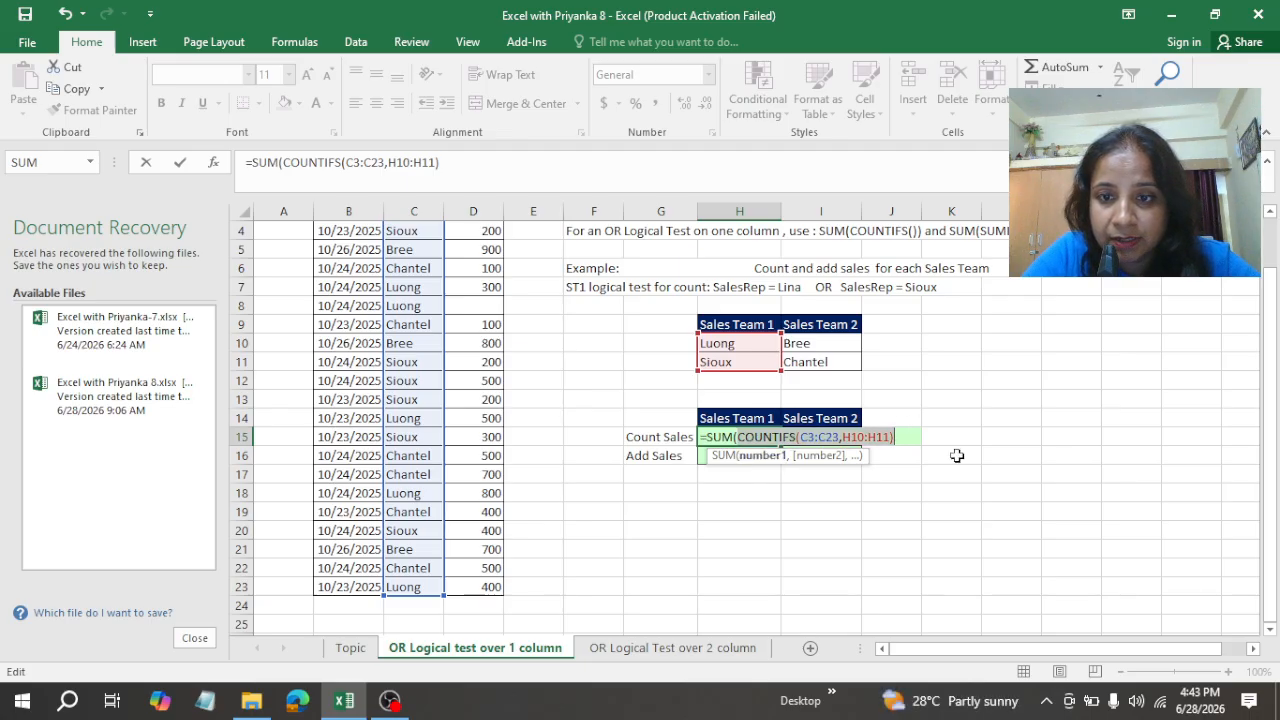
{"action": "key", "text": "Delete"}
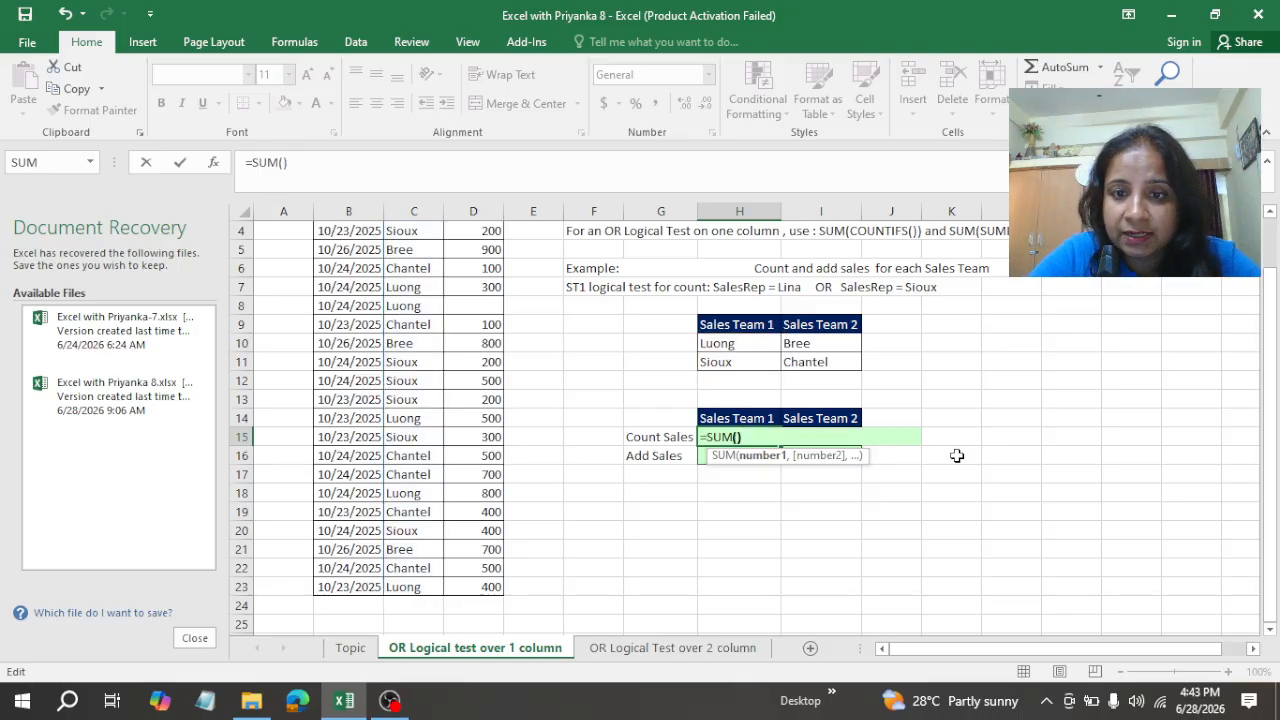
{"action": "key", "text": "ctrl+z"}
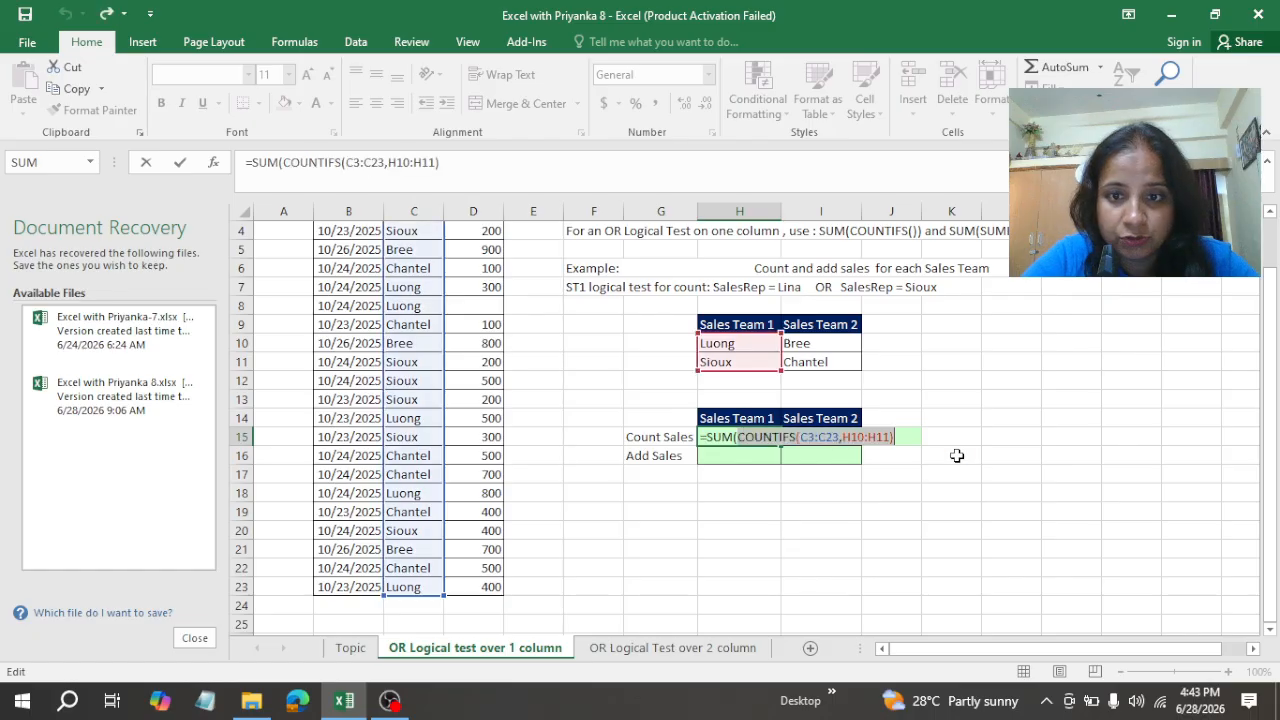
Step: Close the SUM parenthesis in H15 and enter =SUM(COUNTIFS(C3:C23,H10:H11)) as an array formula
{"action": "left_click", "coordinate": [883, 437]}
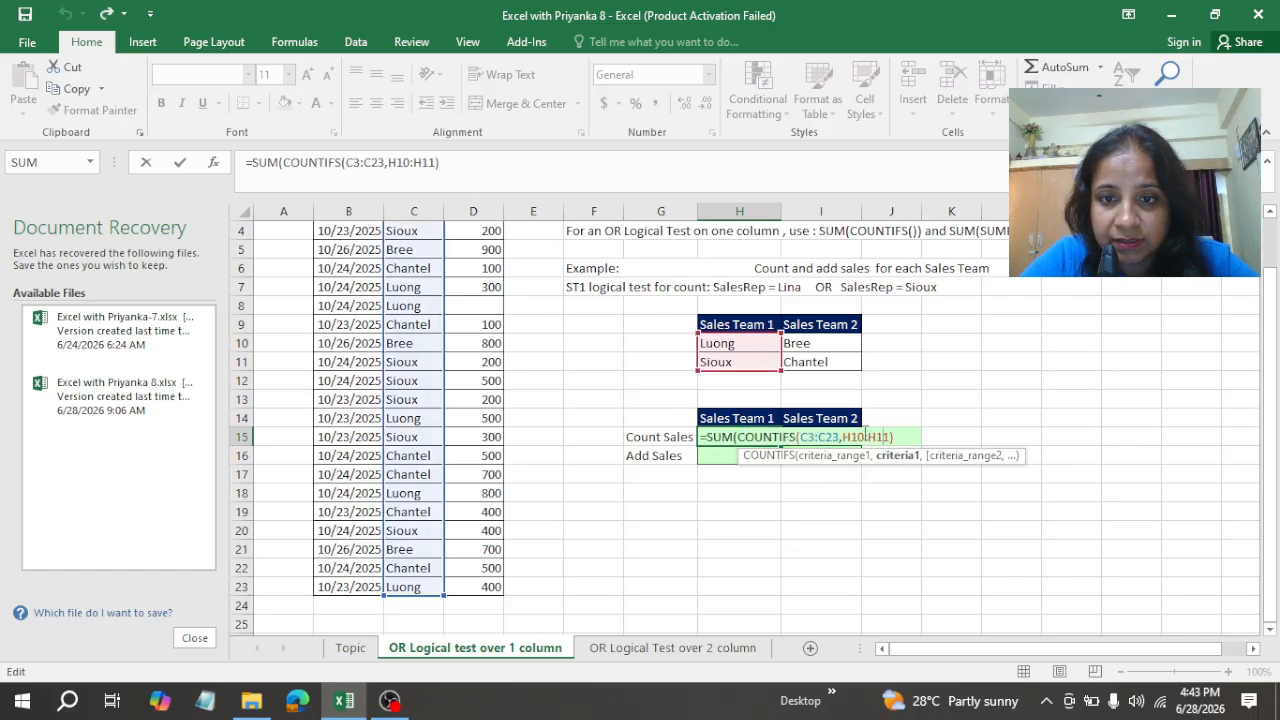
{"action": "left_click", "coordinate": [899, 440]}
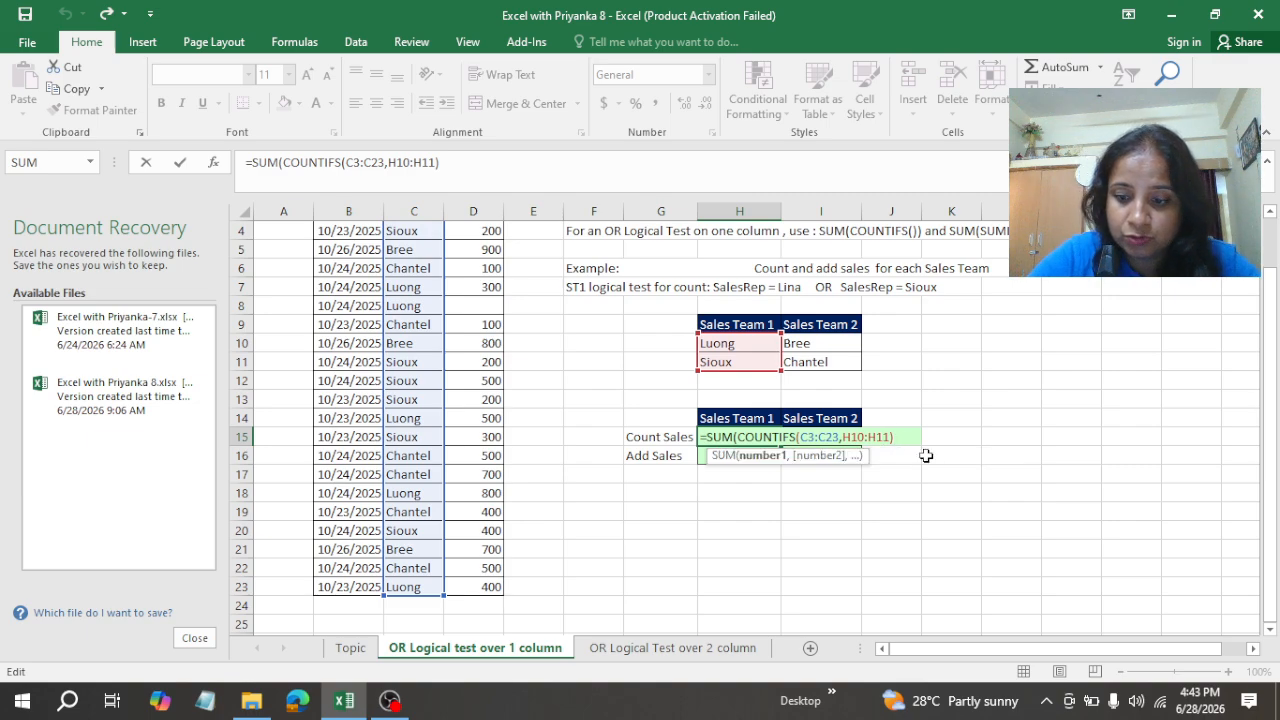
{"action": "type", "text": ")"}
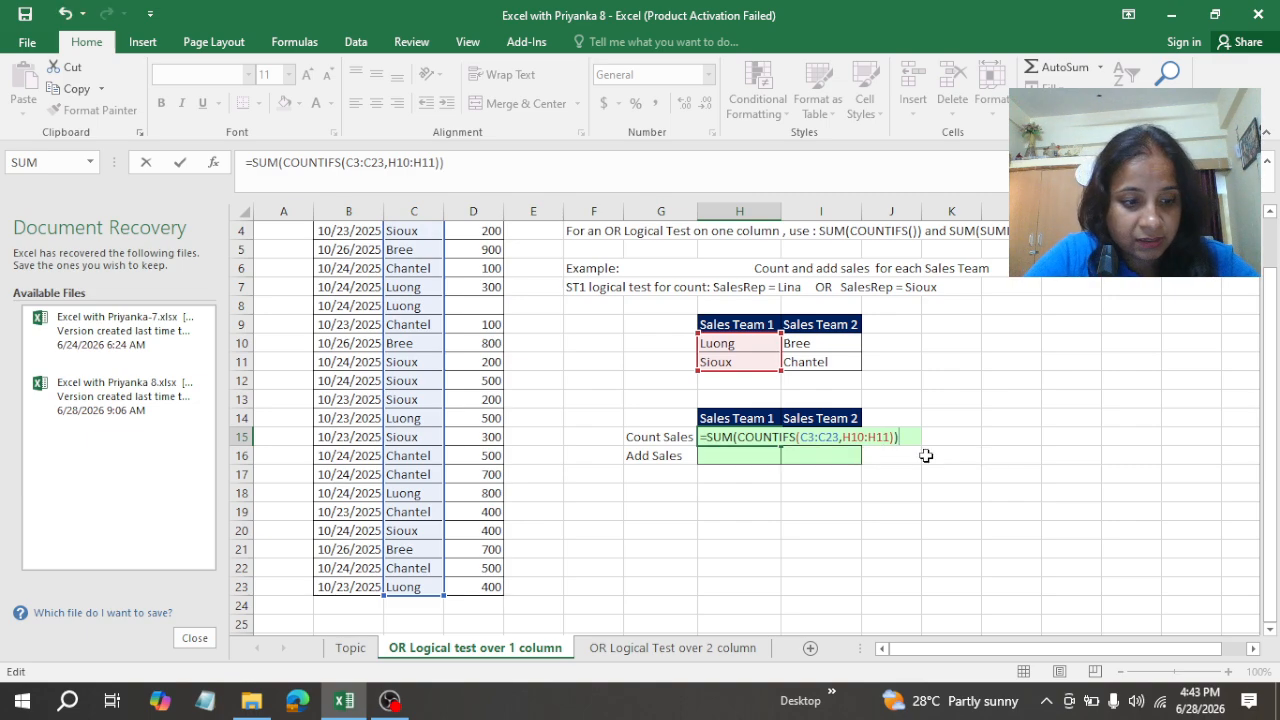
{"action": "key", "text": "ctrl+shift+Return"}
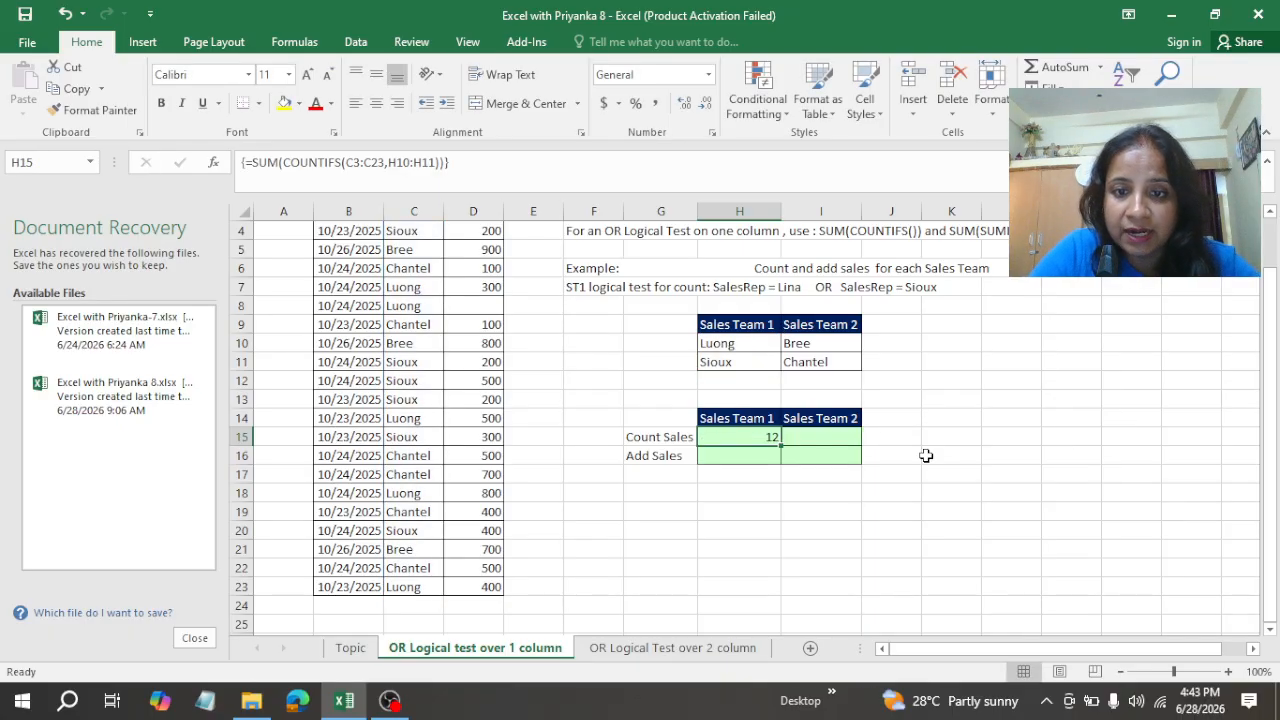
Step: Make the criteria range in the H15 formula absolute as $C$3:$C$23 and re-enter it as an array formula
{"action": "double_click", "coordinate": [762, 440]}
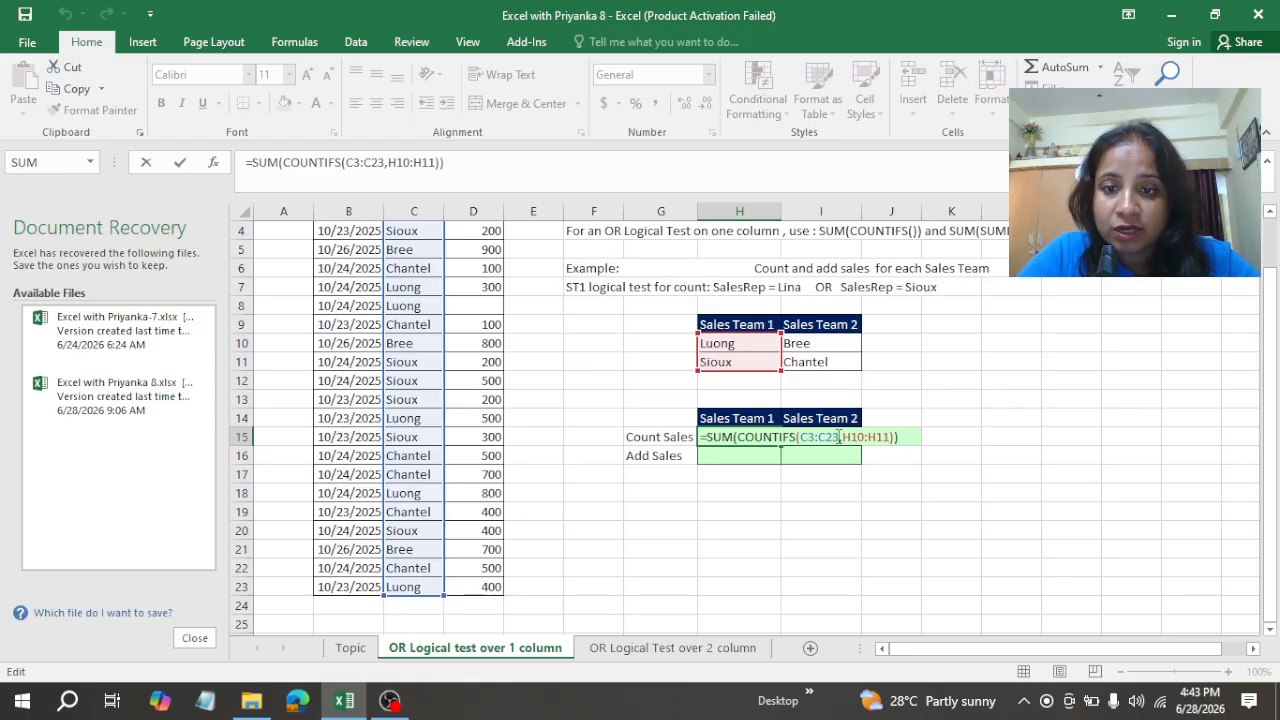
{"action": "left_click", "coordinate": [838, 437]}
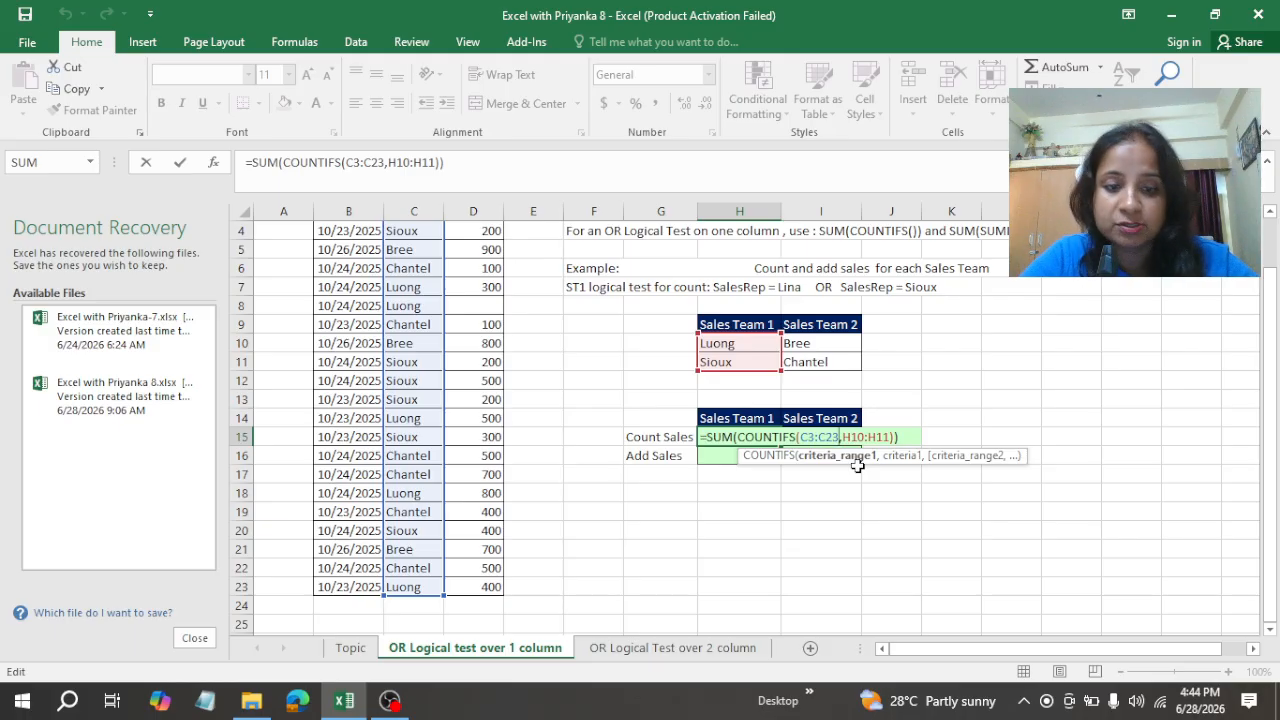
{"action": "key", "text": "F4"}
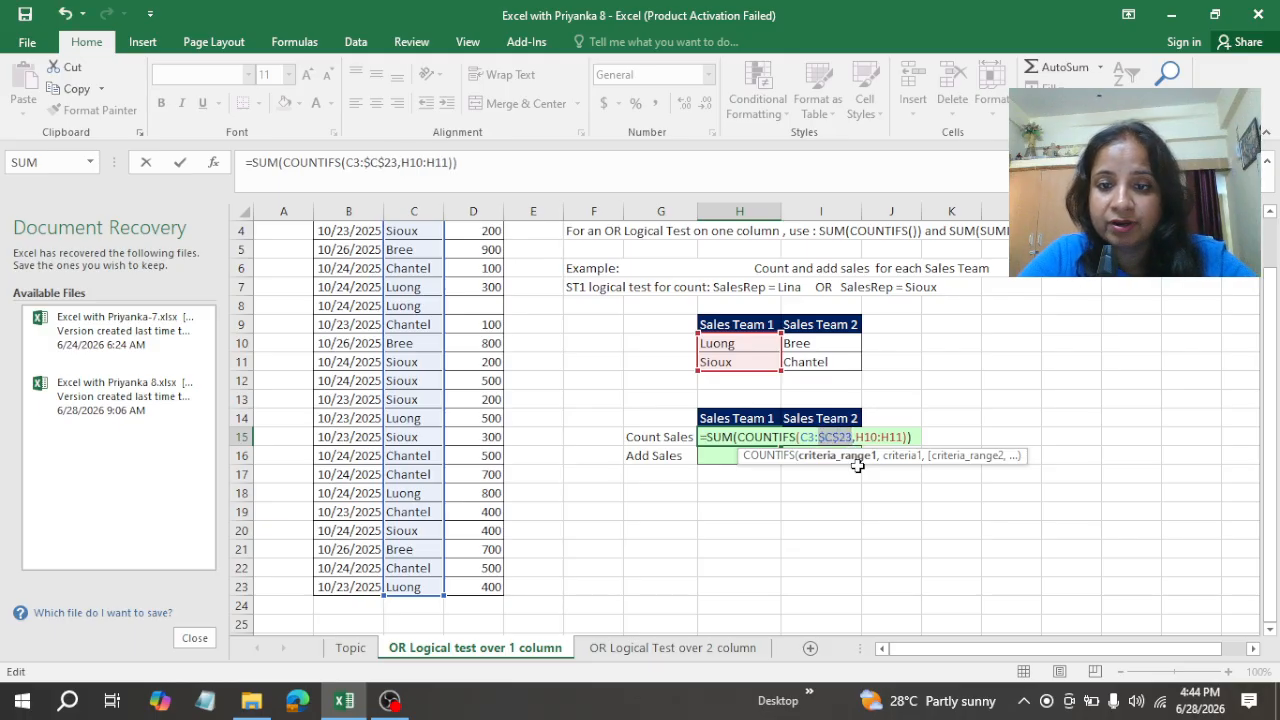
{"action": "left_click", "coordinate": [803, 437]}
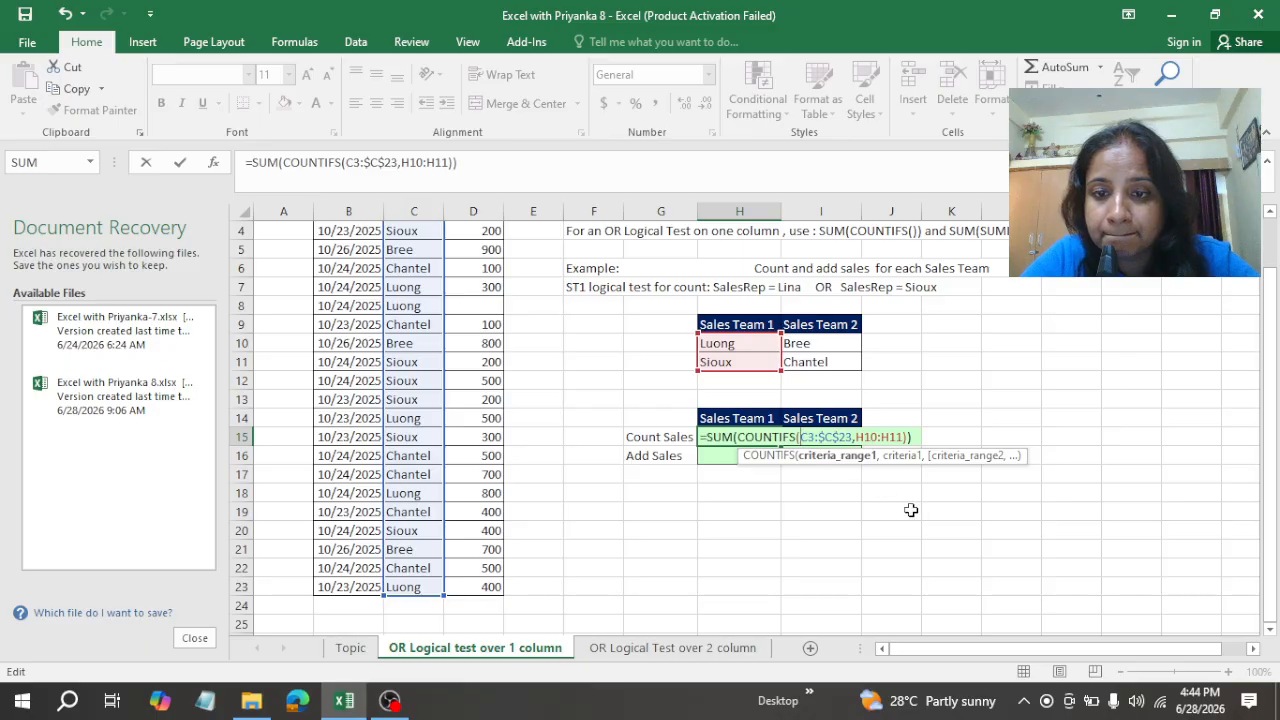
{"action": "key", "text": "F4"}
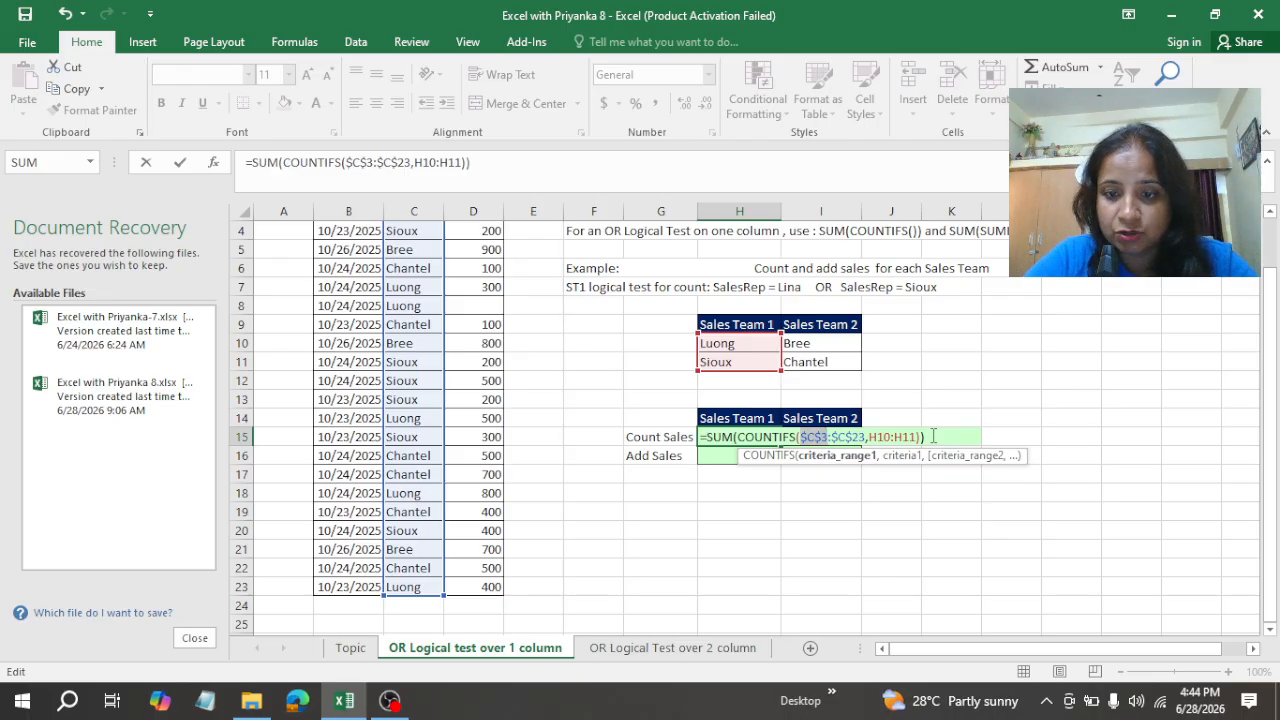
{"action": "key", "text": "ctrl+shift+Return"}
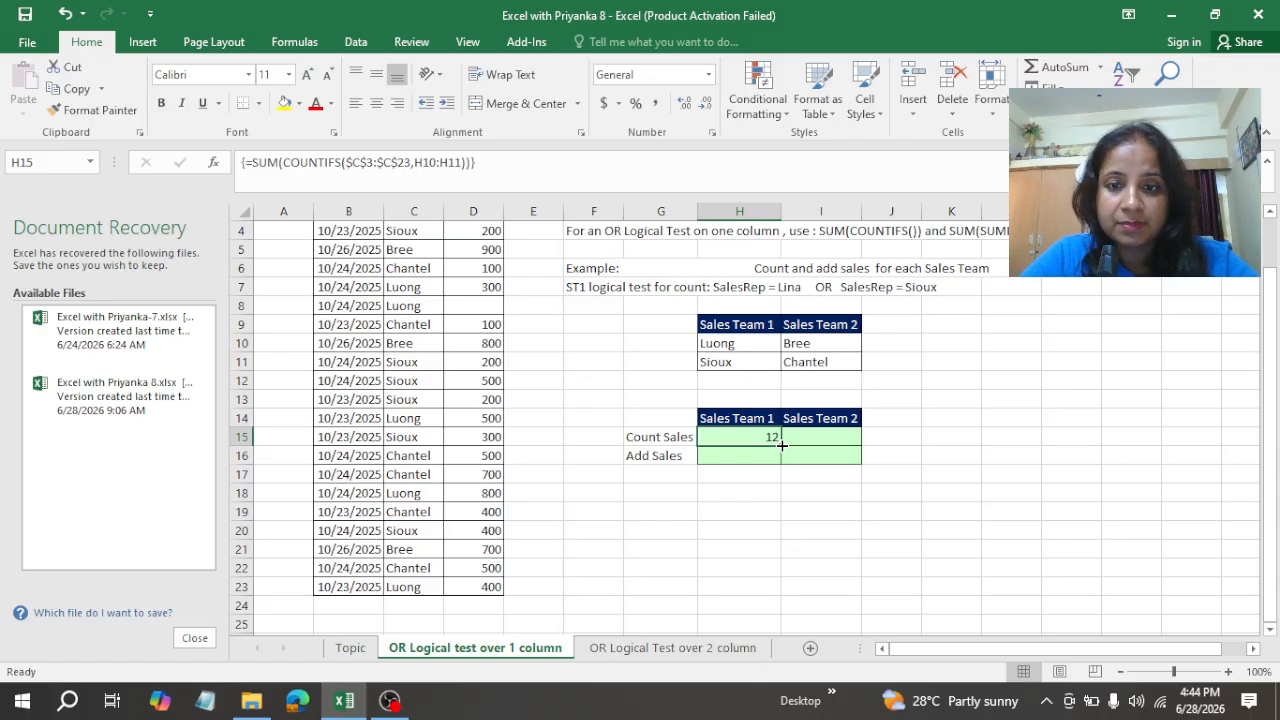
Step: Copy the Count Sales array formula from H15 to I15 for Sales Team 2 and inspect the ranges it references
{"action": "left_click_drag", "start_coordinate": [781, 444], "coordinate": [841, 443]}
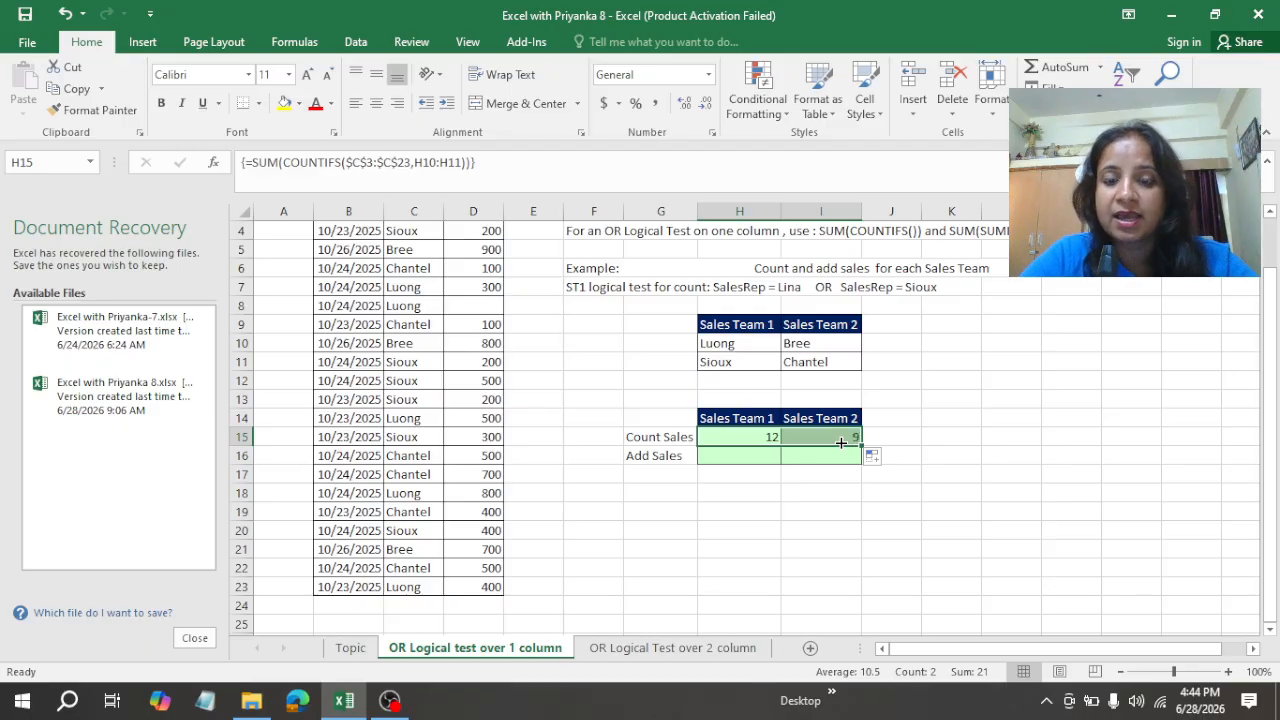
{"action": "left_click", "coordinate": [747, 457]}
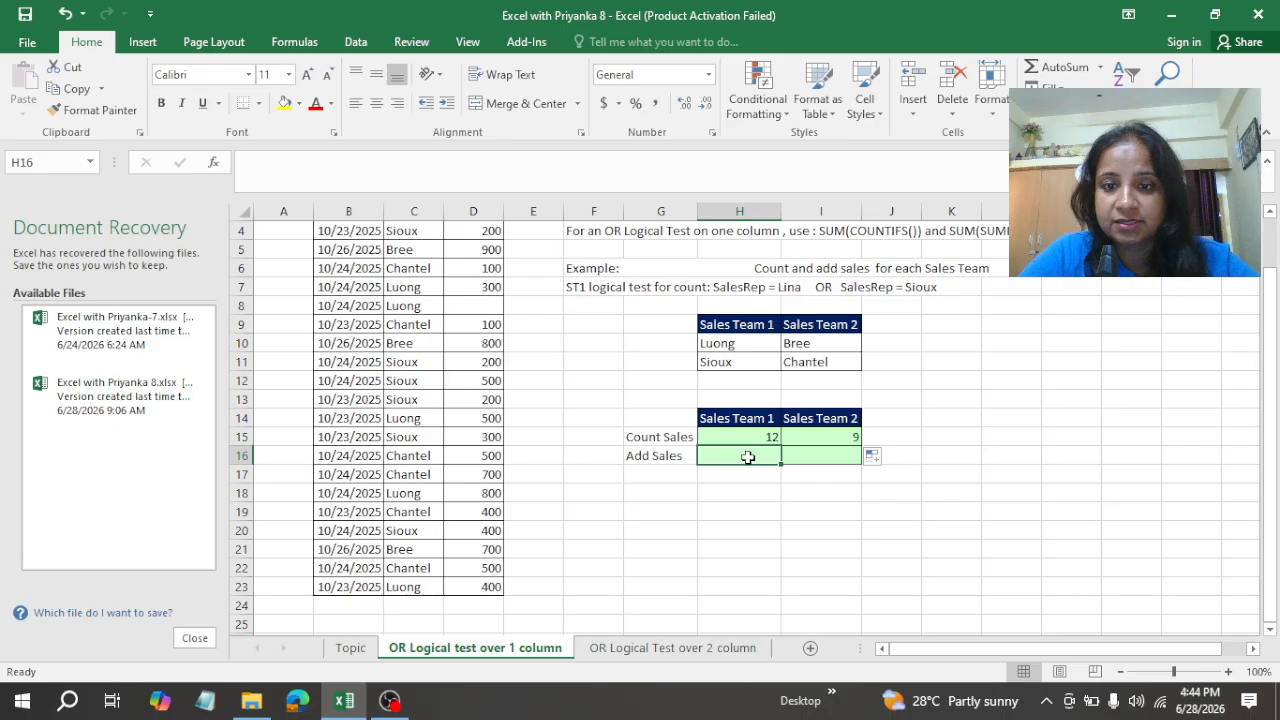
{"action": "left_click", "coordinate": [820, 440]}
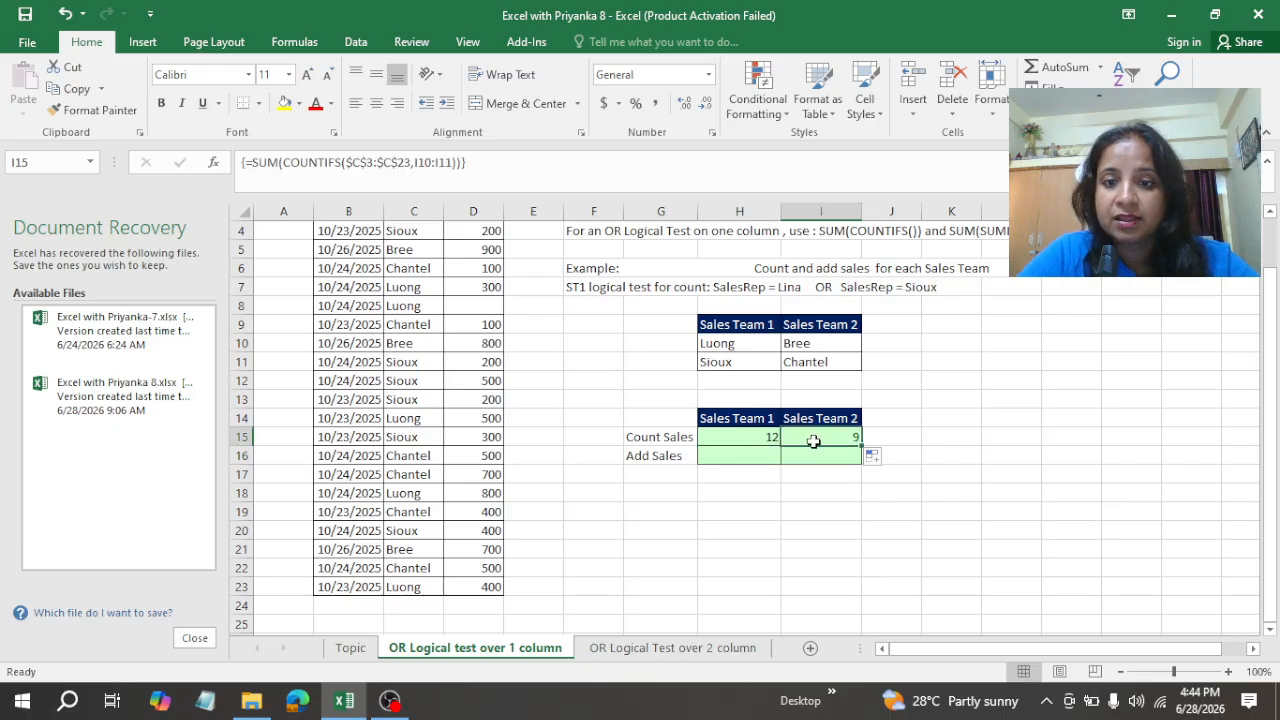
{"action": "key", "text": "F2"}
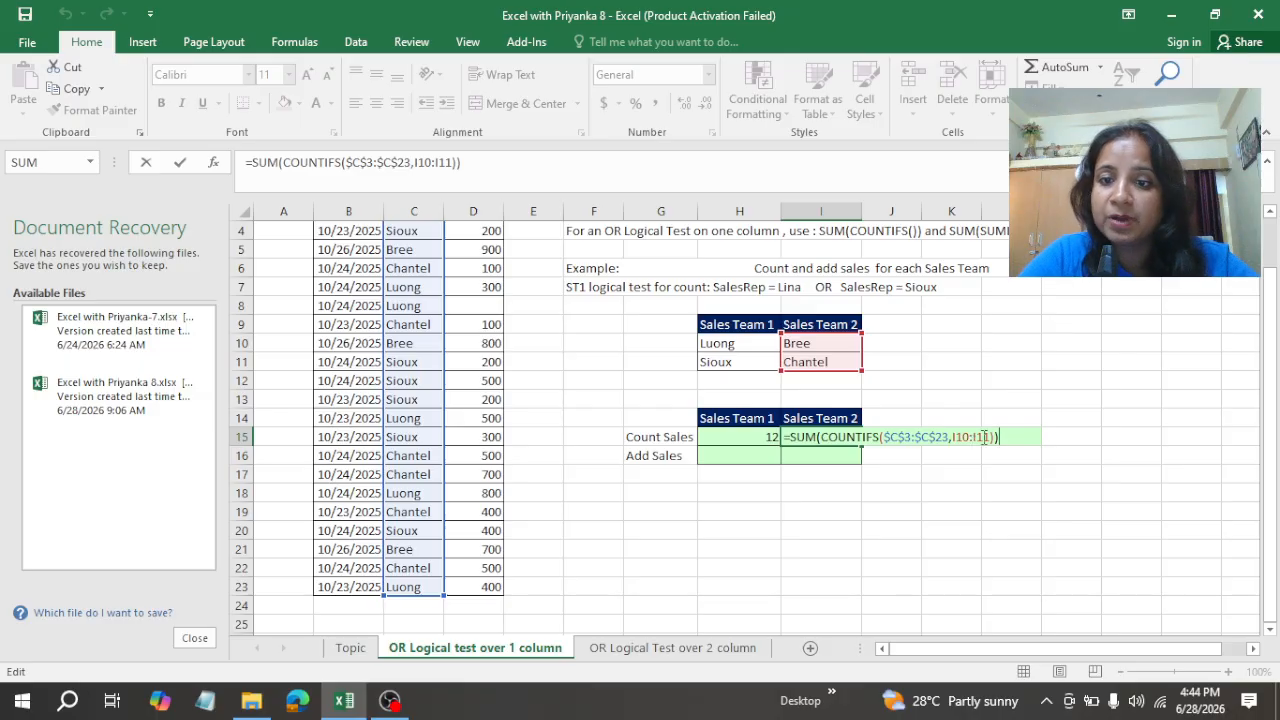
{"action": "left_click", "coordinate": [710, 452]}
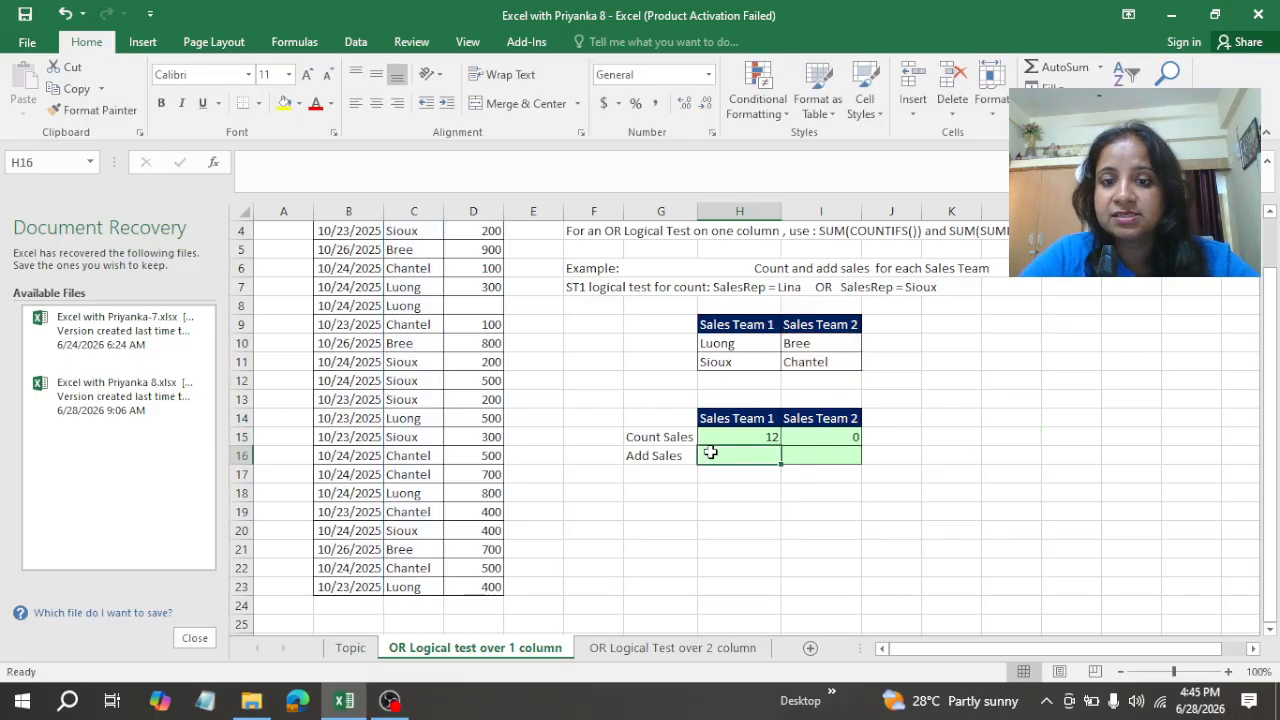
Step: Re-enter the Sales Team 2 Count Sales formula in I15 as an array formula
{"action": "left_click", "coordinate": [822, 434]}
{"action": "double_click", "coordinate": [822, 435]}
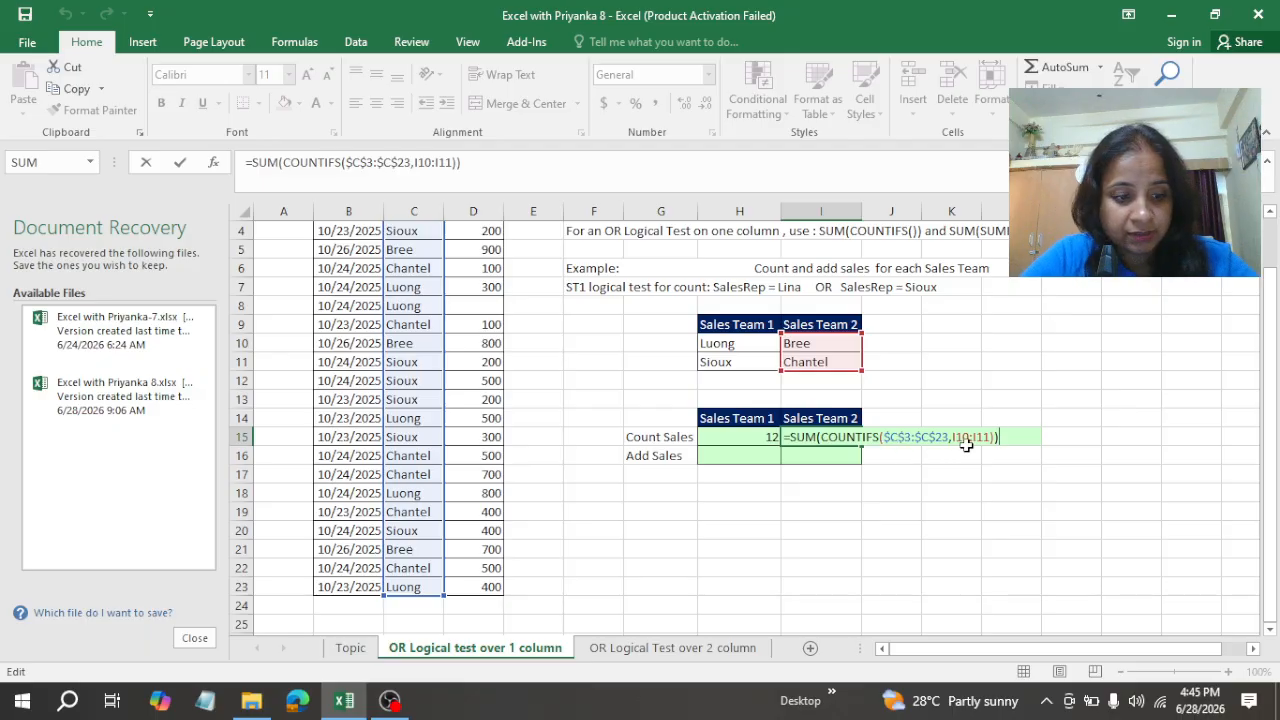
{"action": "key", "text": "ctrl+shift+Return"}
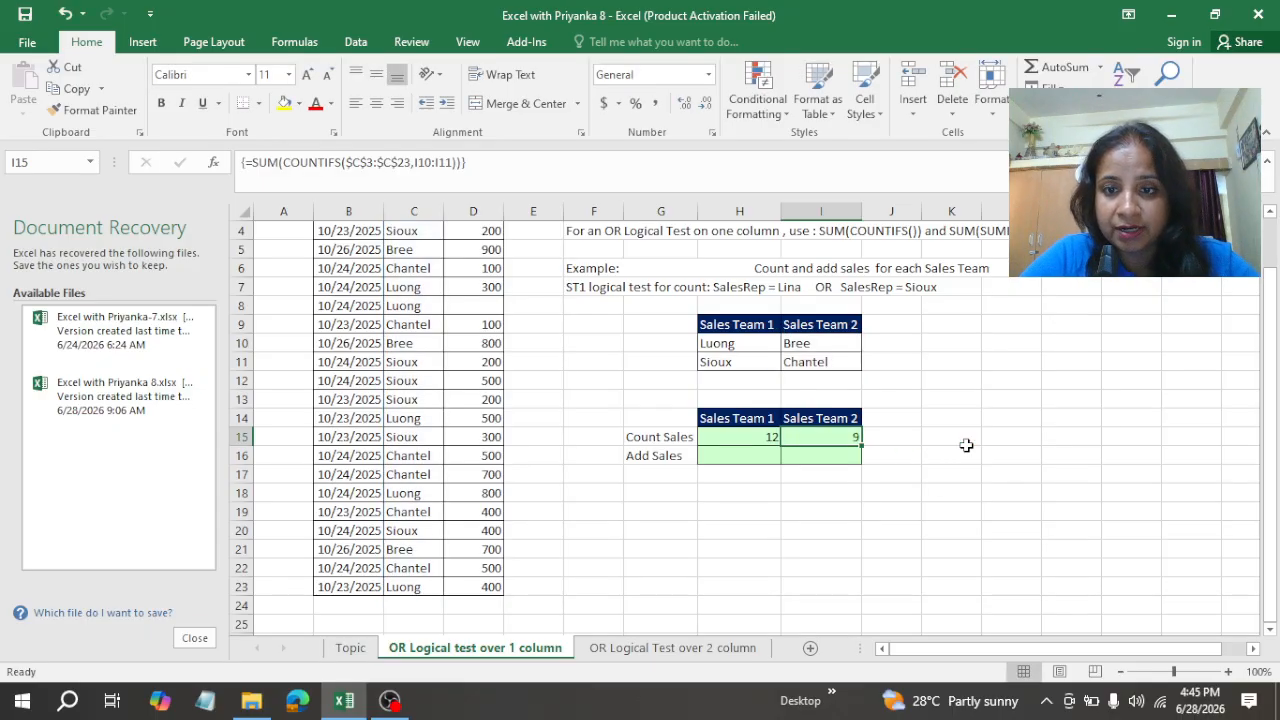
Step: Begin a SUMIFS formula in H16, the Add Sales cell for Sales Team 1
{"action": "left_click", "coordinate": [755, 452]}
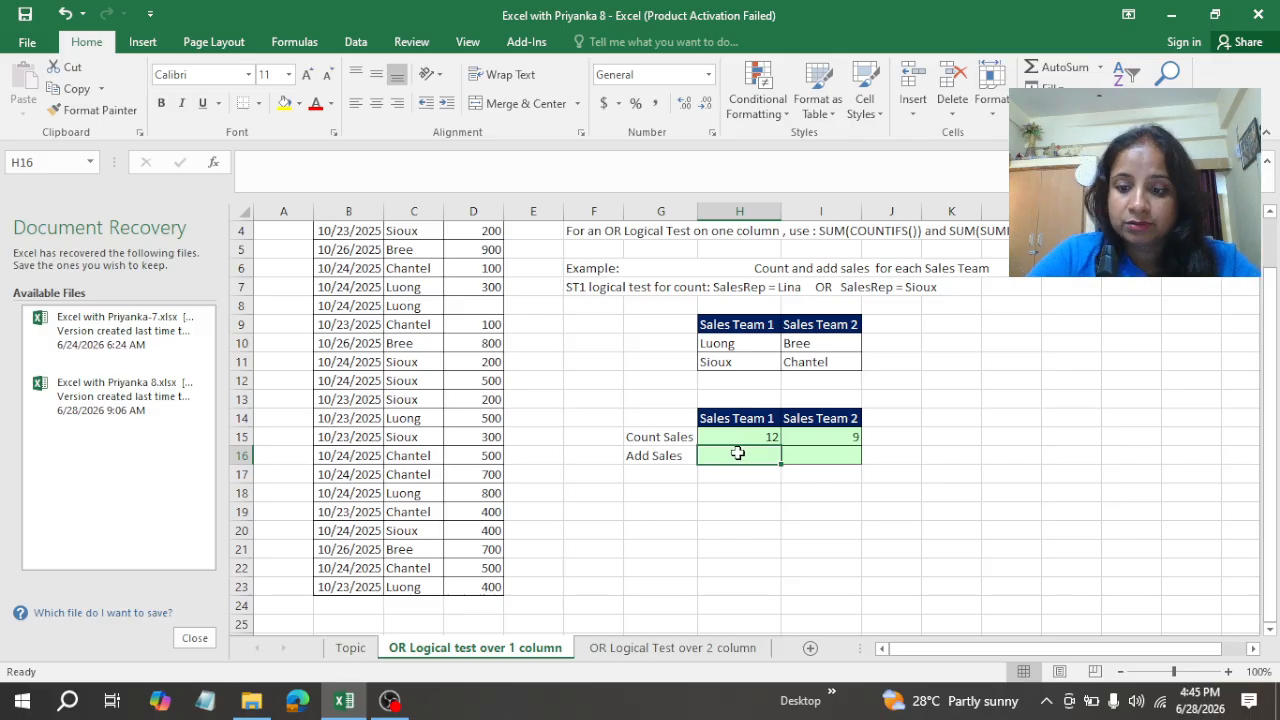
{"action": "type", "text": "="}
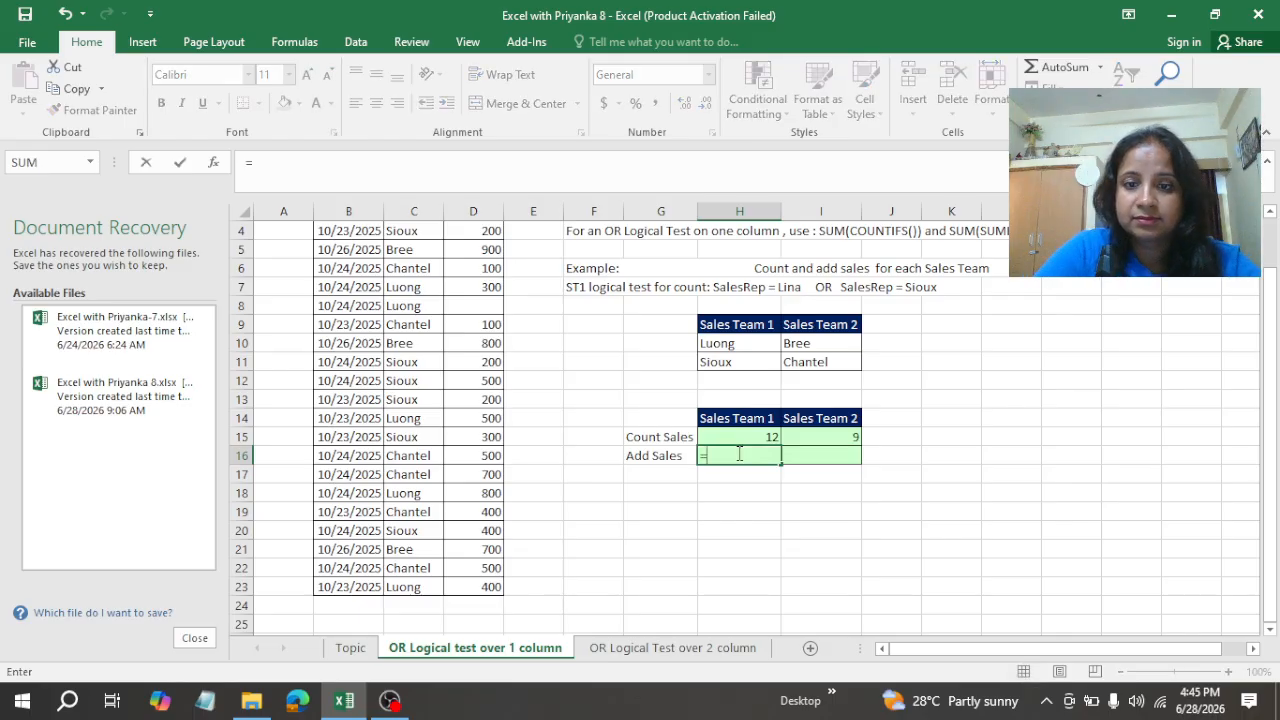
{"action": "type", "text": "sumifs"}
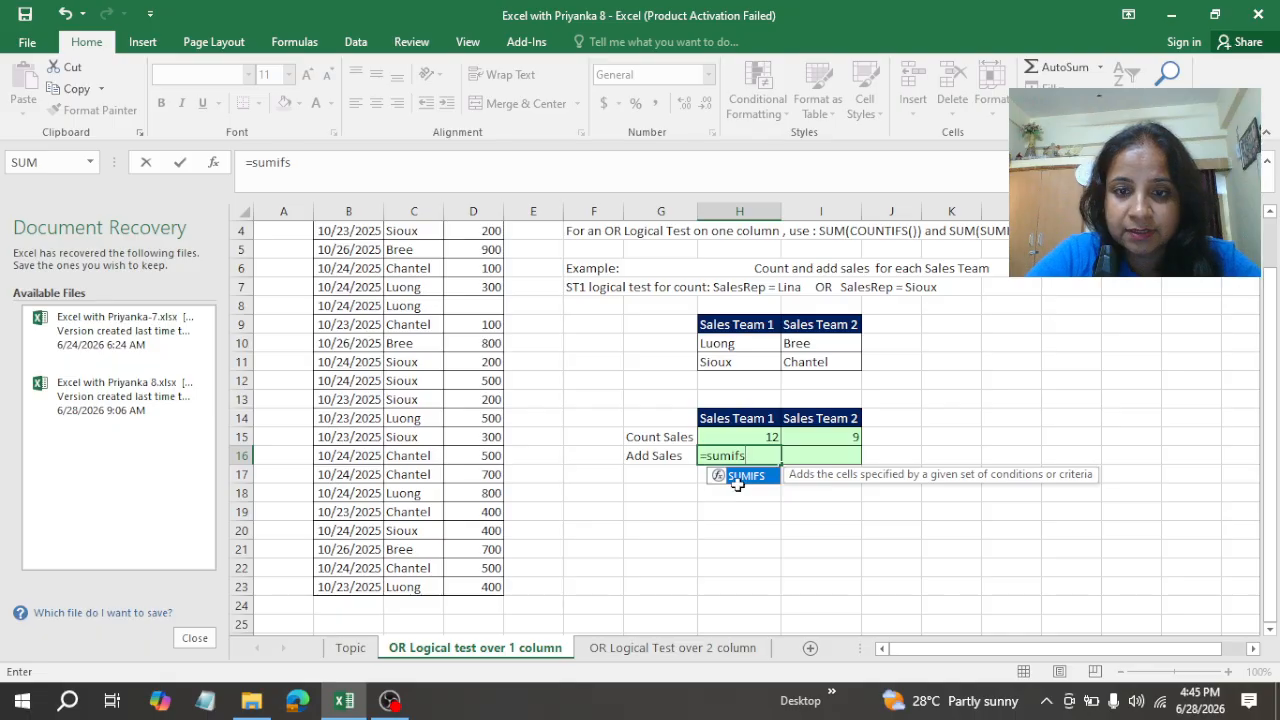
{"action": "double_click", "coordinate": [742, 480]}
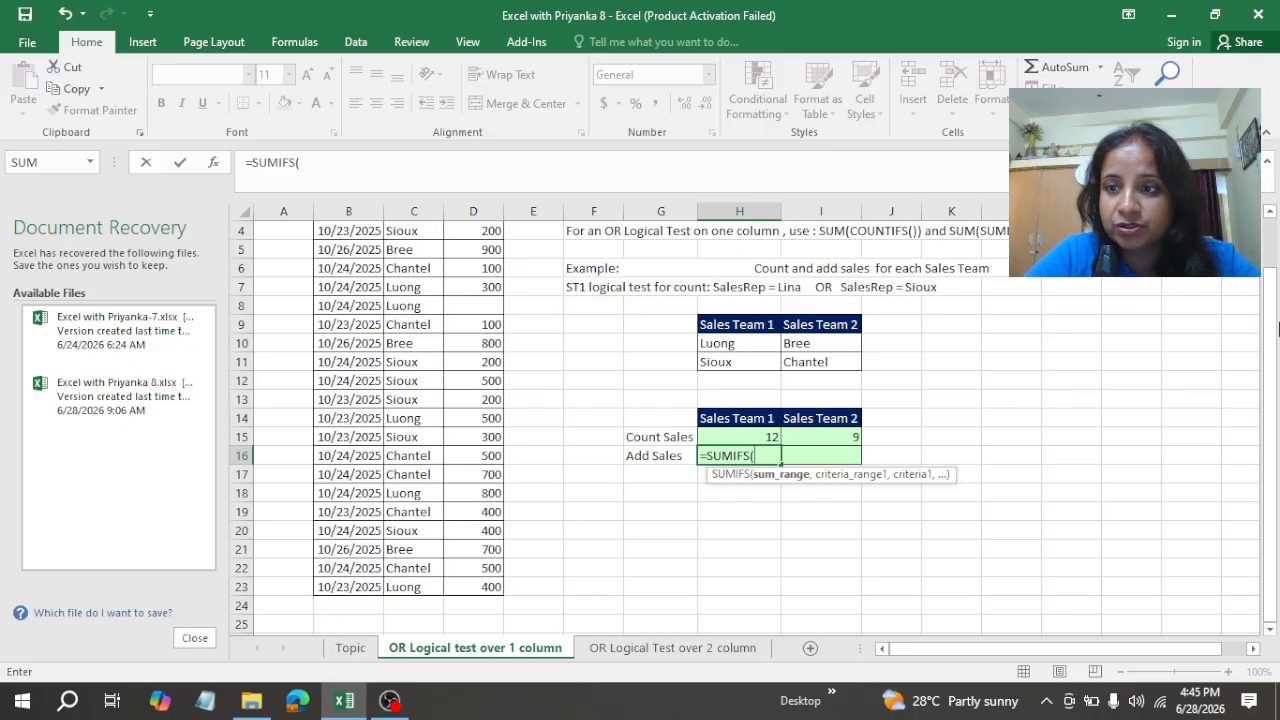
Step: Set D3:D23 in the Sales ($) column as the sum range of the SUMIFS formula in H16
{"action": "left_click_drag", "start_coordinate": [1272, 340], "coordinate": [1274, 262]}
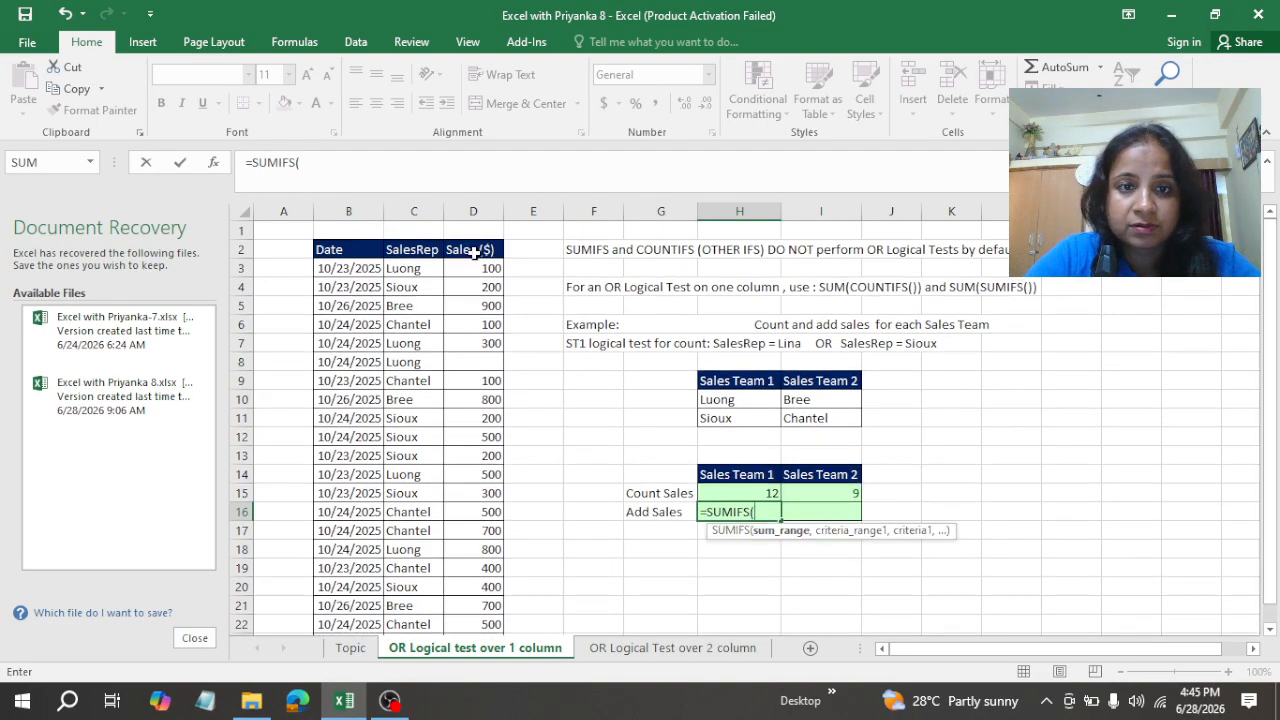
{"action": "left_click", "coordinate": [465, 268]}
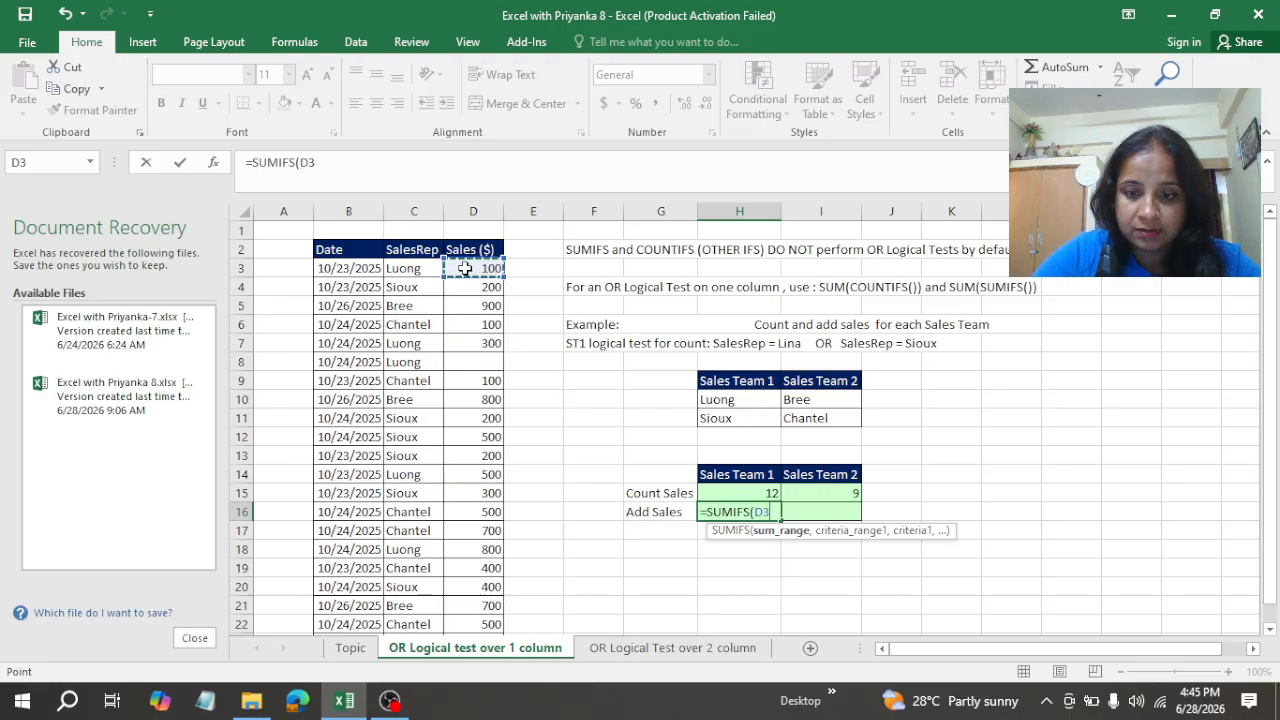
{"action": "key", "text": "ctrl+shift+Down"}
{"action": "key", "text": "ctrl+shift+Down"}
{"action": "key", "text": "ctrl+shift+Down"}
{"action": "key", "text": "ctrl+shift+Down"}
{"action": "key", "text": "ctrl+shift+Up"}
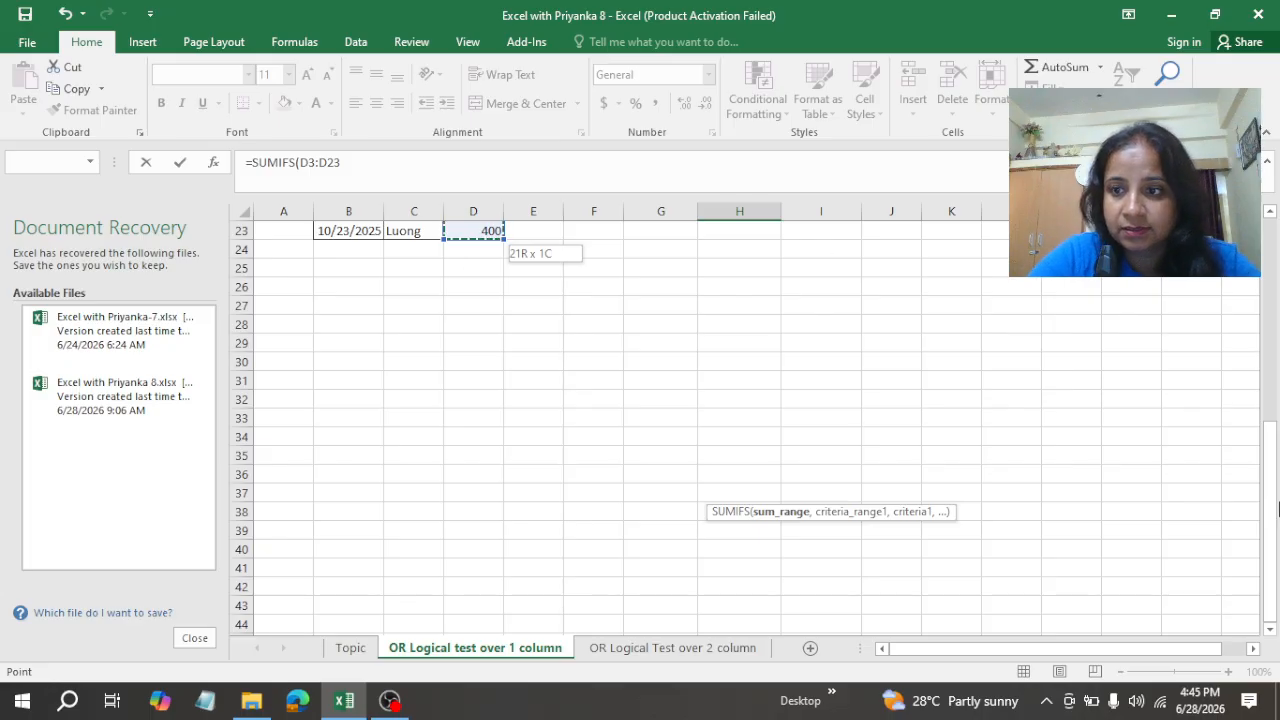
{"action": "left_click_drag", "start_coordinate": [1270, 582], "coordinate": [1270, 373]}
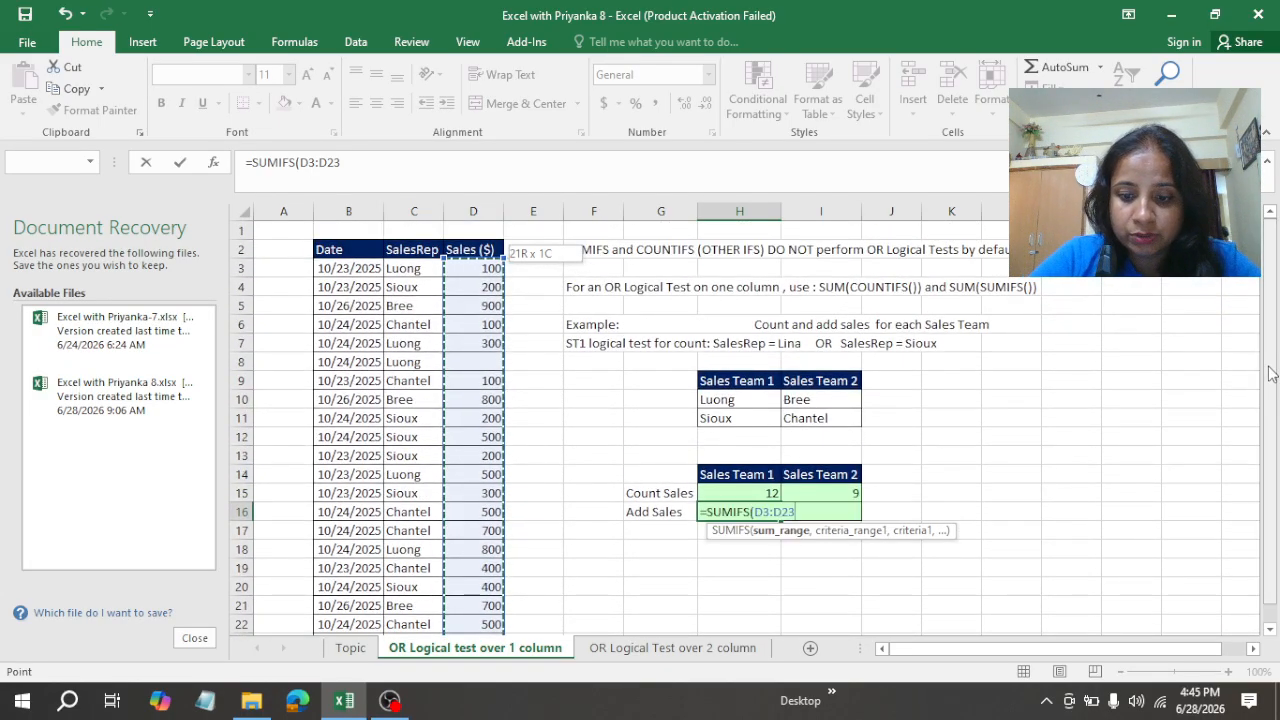
{"action": "type", "text": ","}
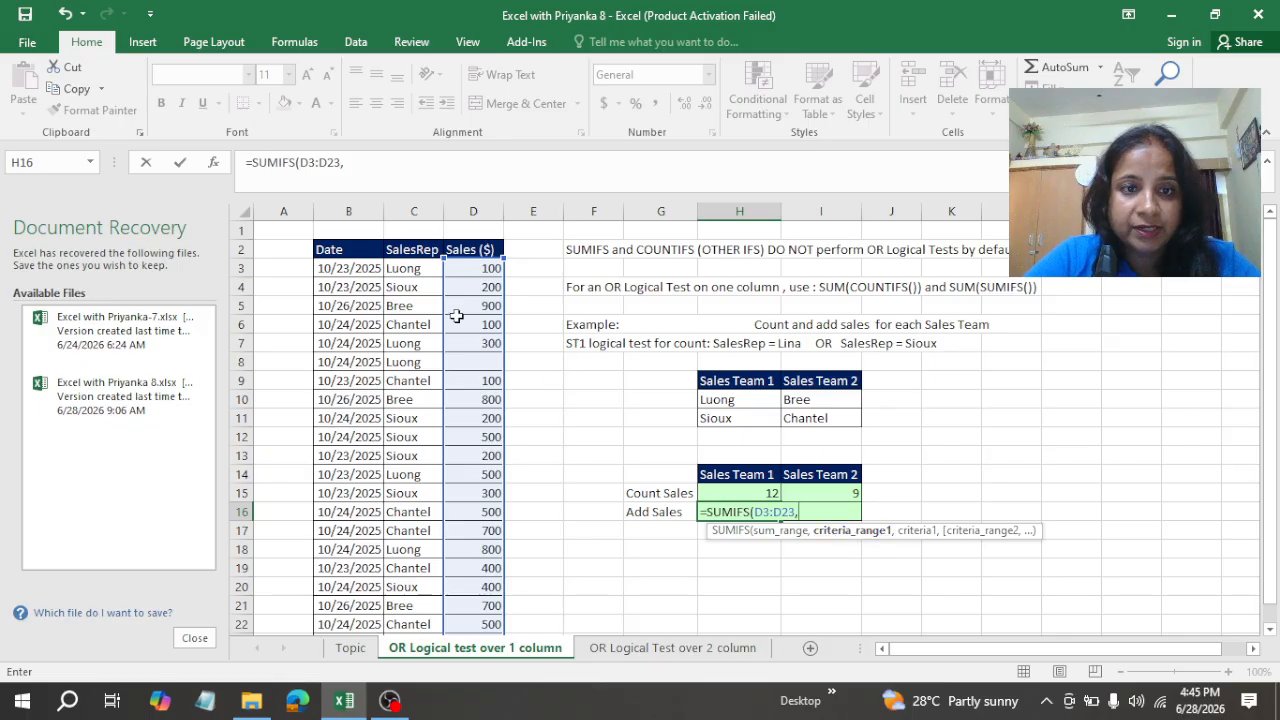
Step: Add the SalesRep cells C3:C23 as the SUMIFS criteria range and make the reference absolute
{"action": "left_click", "coordinate": [406, 267]}
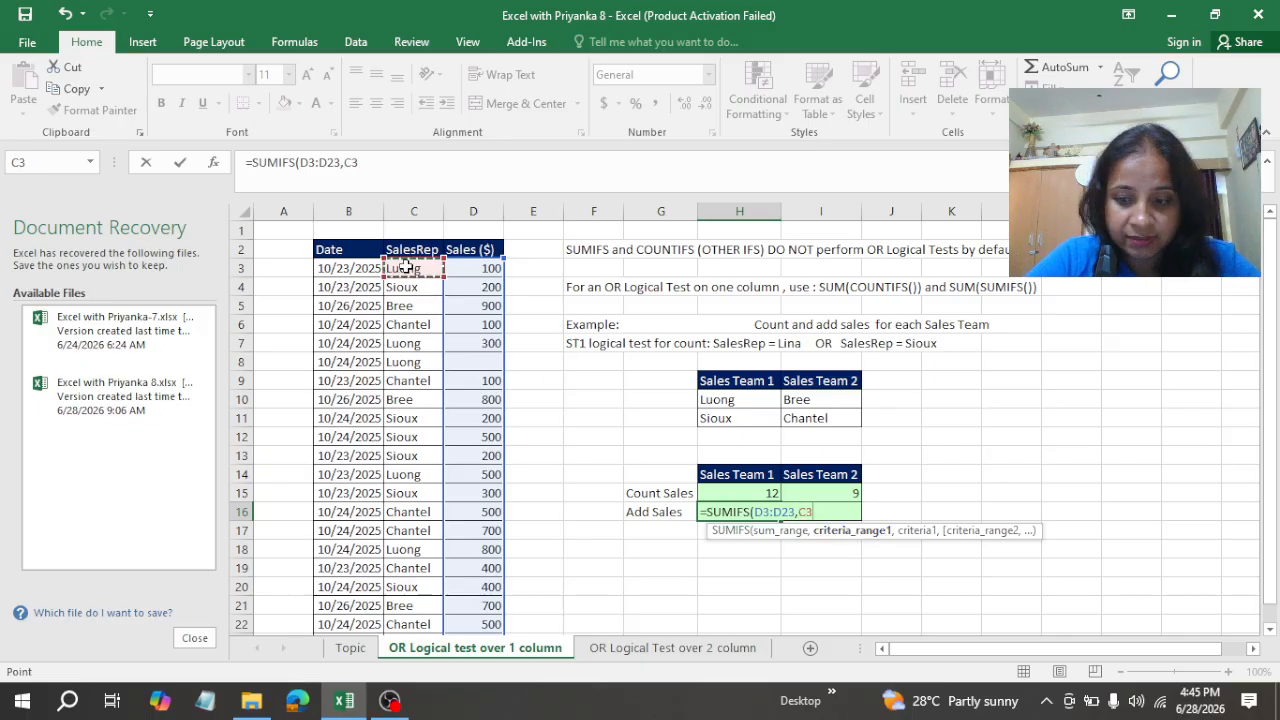
{"action": "left_click_drag", "start_coordinate": [406, 267], "coordinate": [413, 632]}
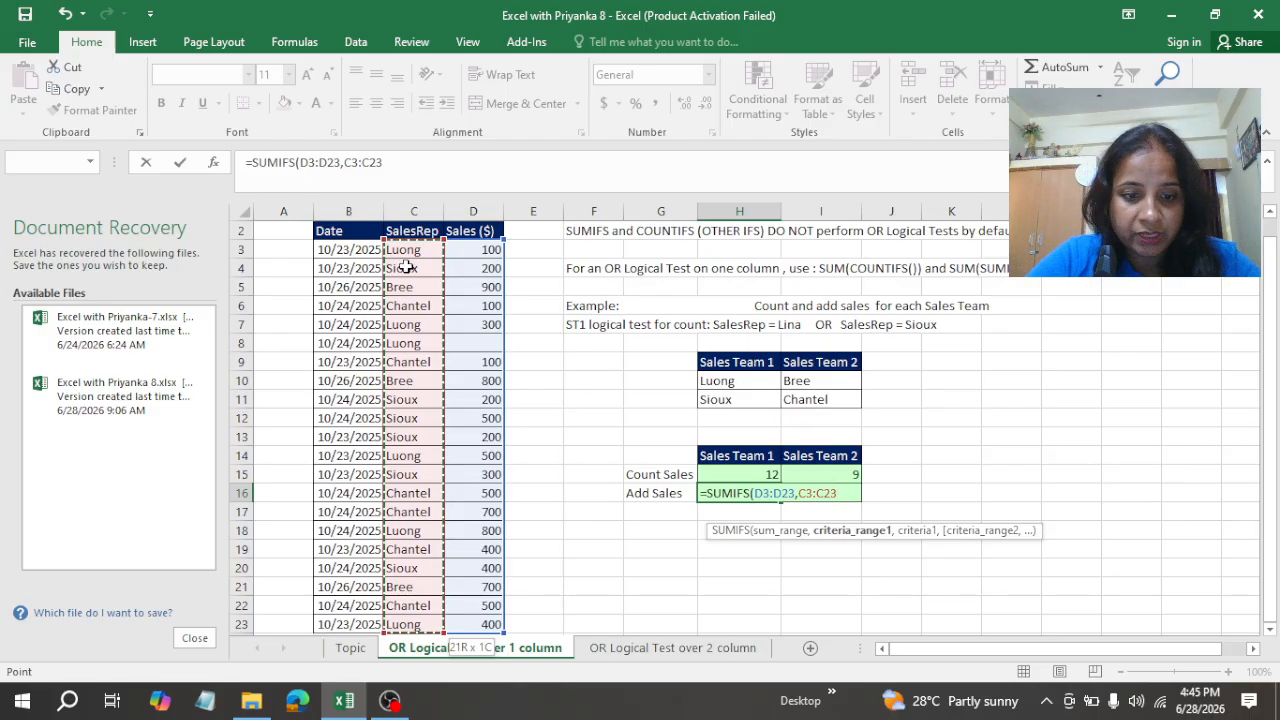
{"action": "key", "text": "F4"}
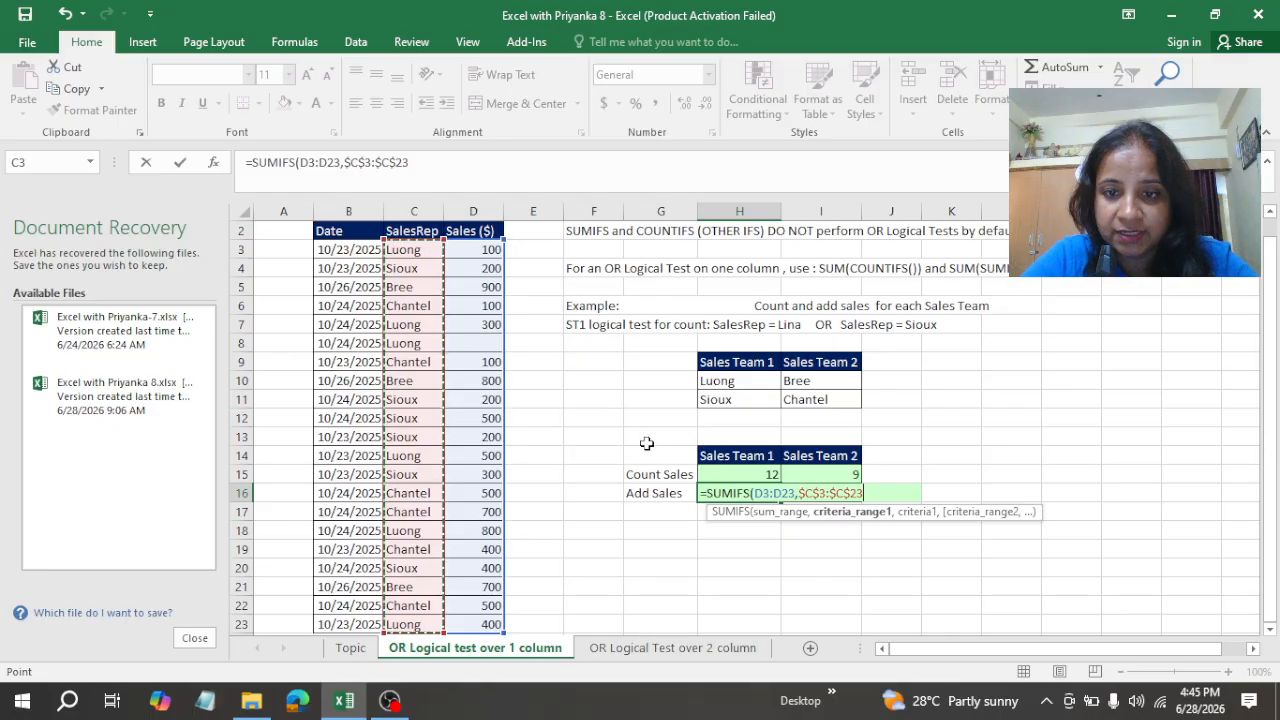
Step: Delete the criteria range and the sum range from the SUMIFS formula in H16
{"action": "key", "text": "BackSpace"}
{"action": "key", "text": "BackSpace"}
{"action": "key", "text": "BackSpace"}
{"action": "key", "text": "BackSpace"}
{"action": "key", "text": "BackSpace"}
{"action": "key", "text": "BackSpace"}
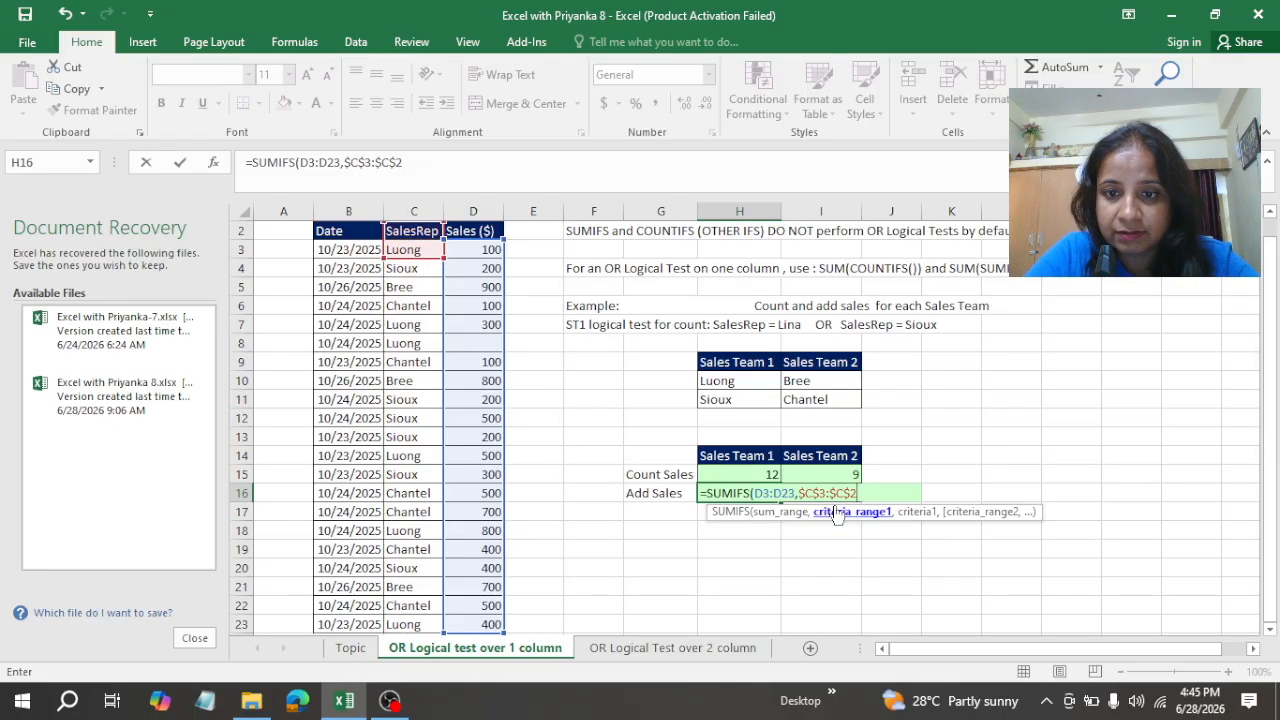
{"action": "key", "text": "BackSpace"}
{"action": "key", "text": "BackSpace"}
{"action": "key", "text": "BackSpace"}
{"action": "key", "text": "BackSpace"}
{"action": "key", "text": "BackSpace"}
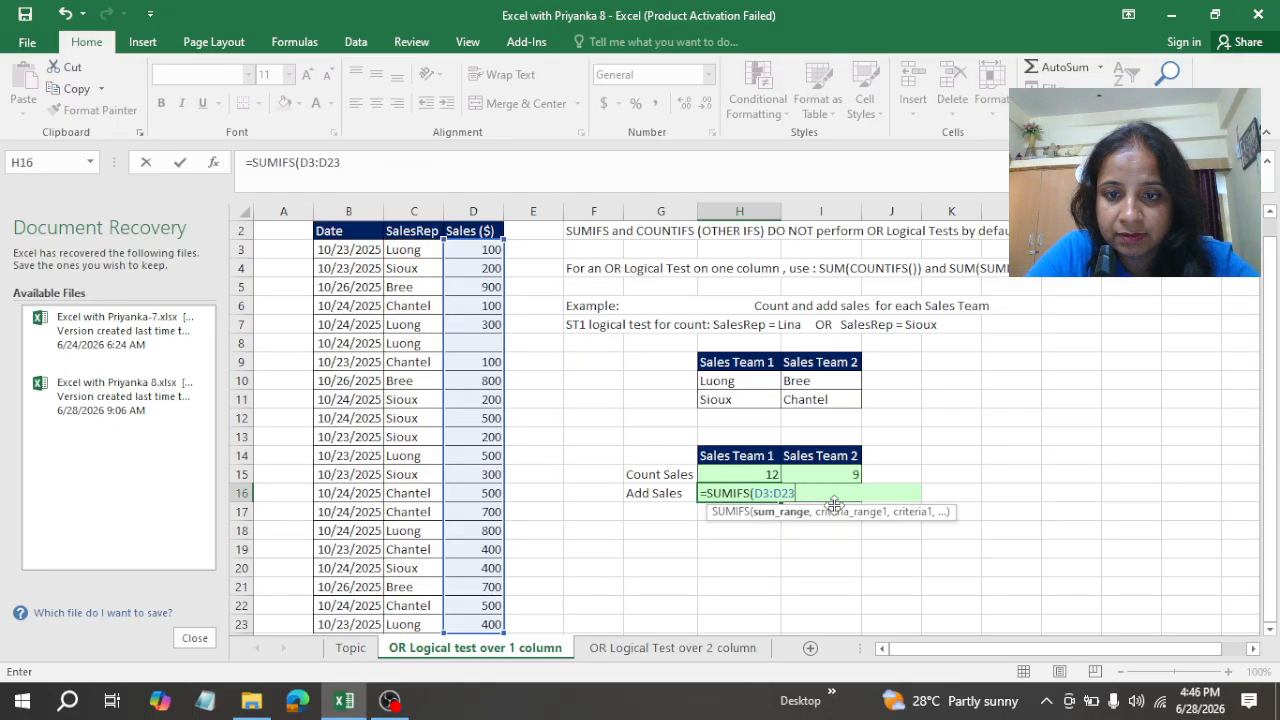
{"action": "key", "text": "F4"}
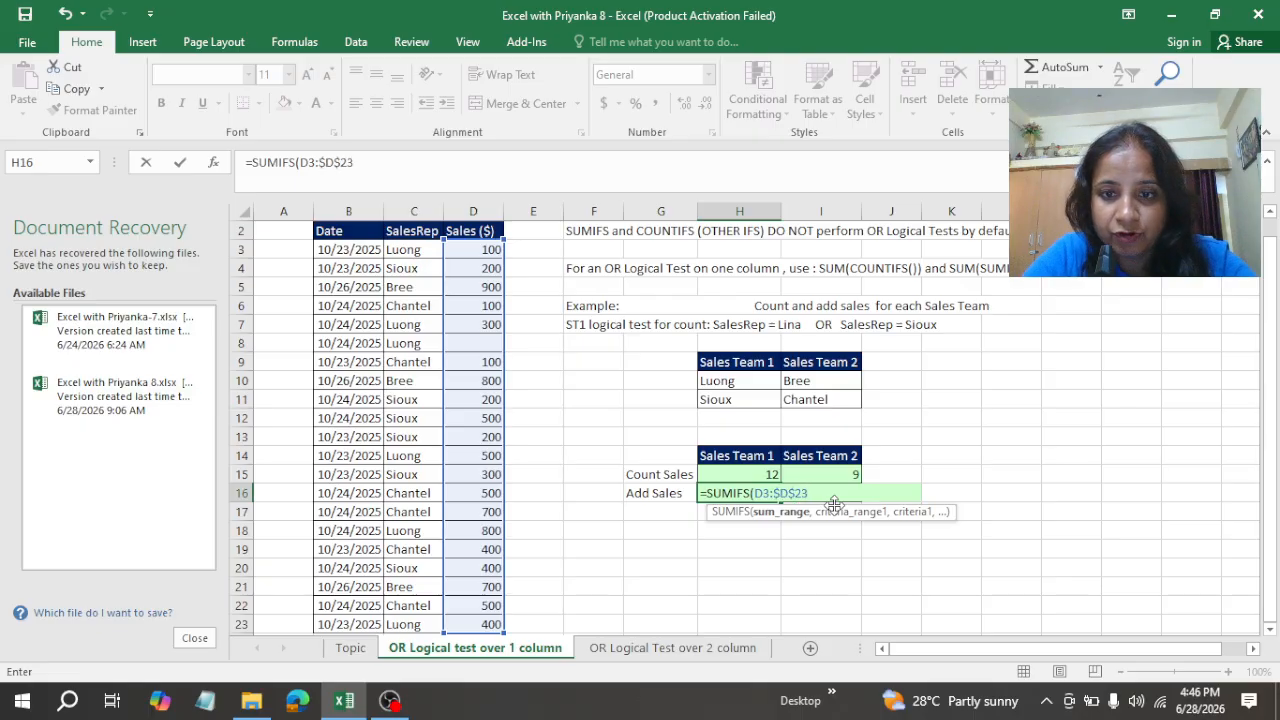
{"action": "key", "text": "BackSpace"}
{"action": "key", "text": "BackSpace"}
{"action": "key", "text": "BackSpace"}
{"action": "key", "text": "BackSpace"}
{"action": "key", "text": "BackSpace"}
{"action": "key", "text": "BackSpace"}
{"action": "key", "text": "BackSpace"}
{"action": "key", "text": "BackSpace"}
{"action": "key", "text": "BackSpace"}
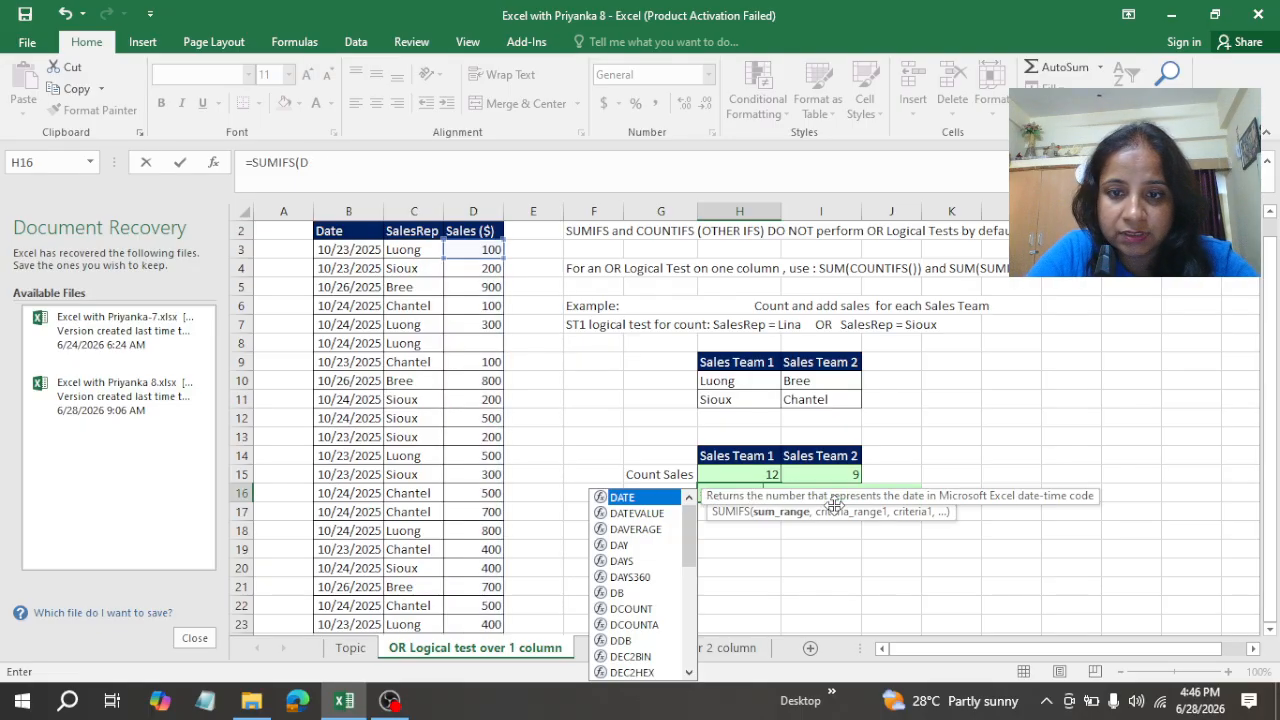
Step: Set the Sales ($) cells D3:D23 as the sum range of the SUMIFS formula in H16, anchoring its end as $D$23
{"action": "type", "text": "("}
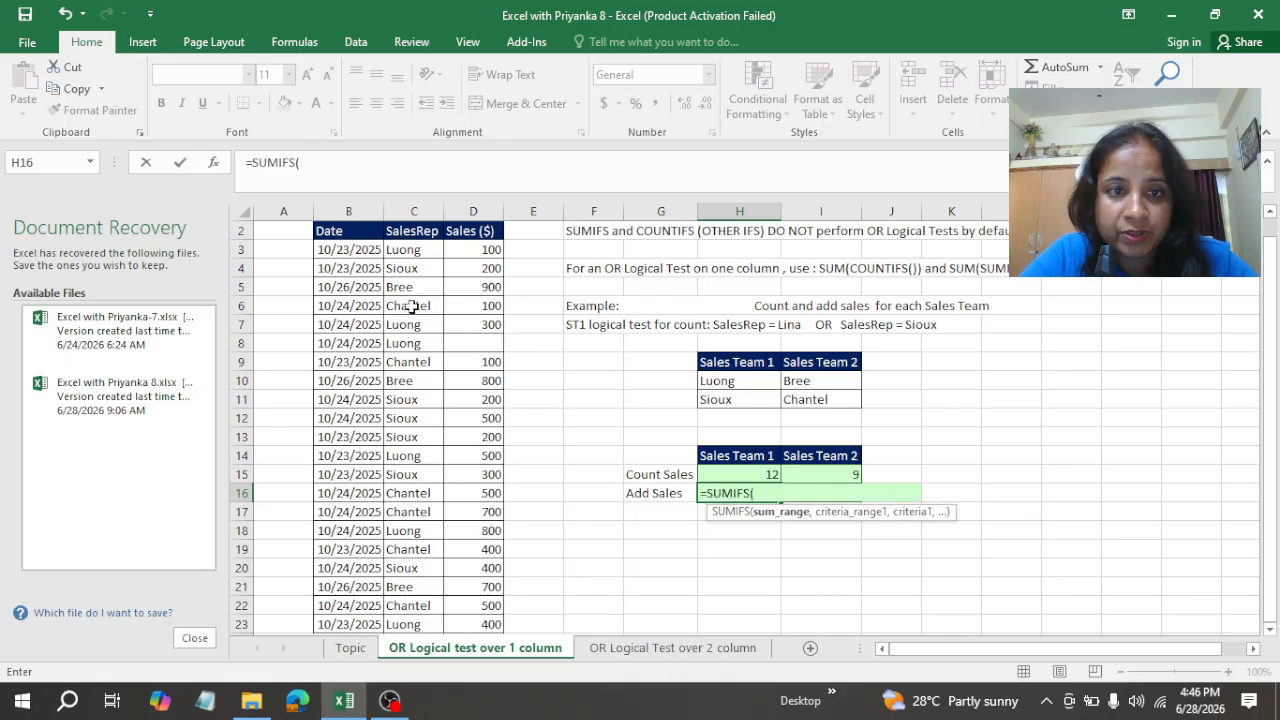
{"action": "left_click", "coordinate": [481, 254]}
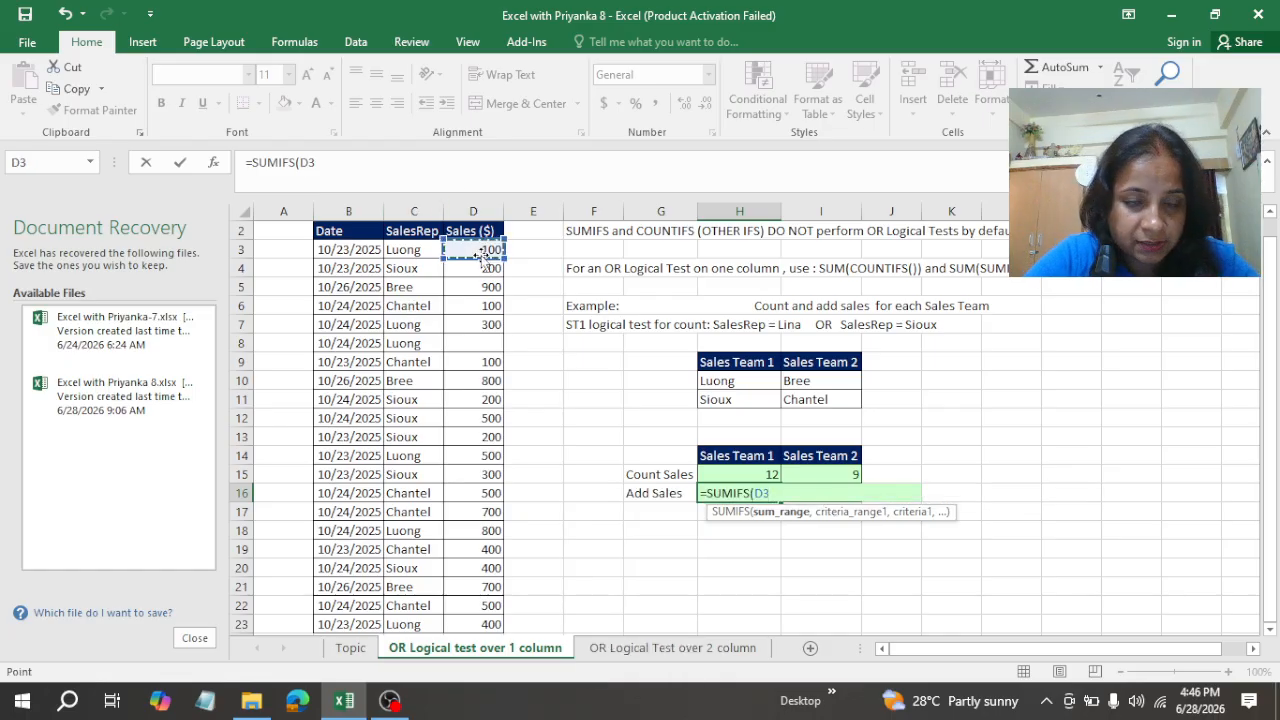
{"action": "mouse_move", "coordinate": [481, 257]}
{"action": "left_mouse_down"}
{"action": "mouse_move", "coordinate": [486, 351]}
{"action": "mouse_move", "coordinate": [494, 251]}
{"action": "left_mouse_up"}
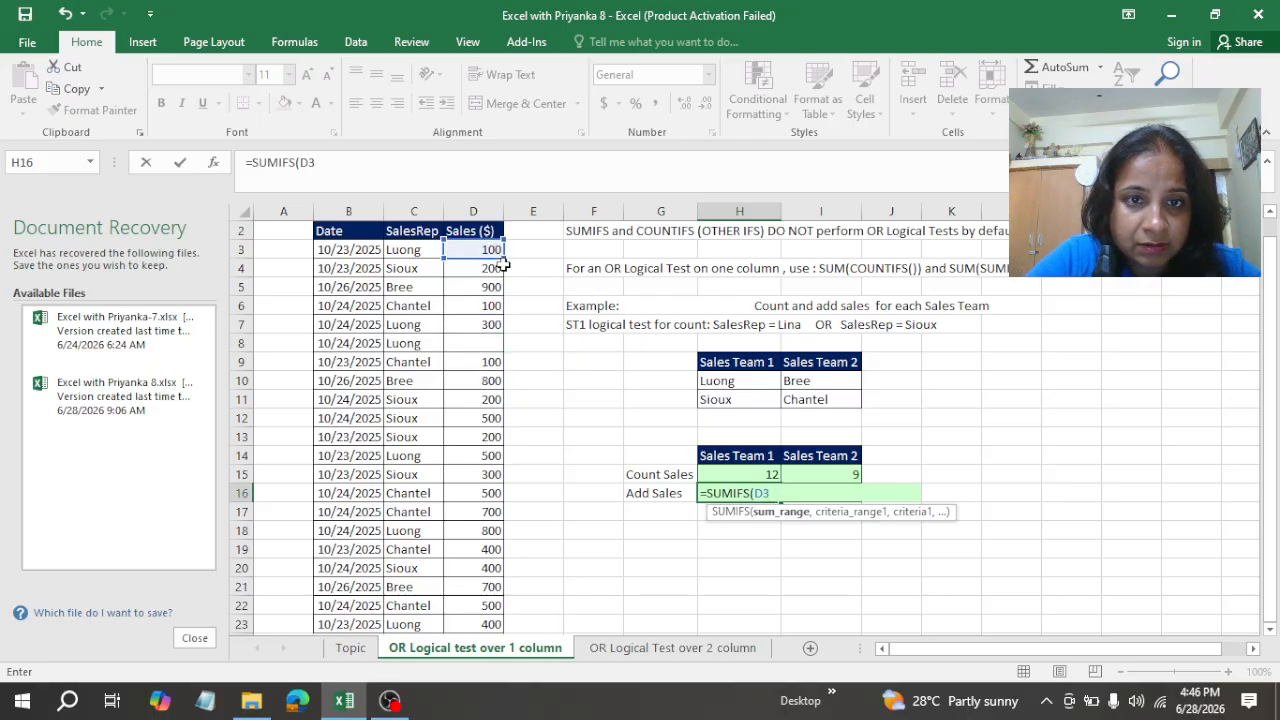
{"action": "left_click_drag", "start_coordinate": [505, 258], "coordinate": [505, 512]}
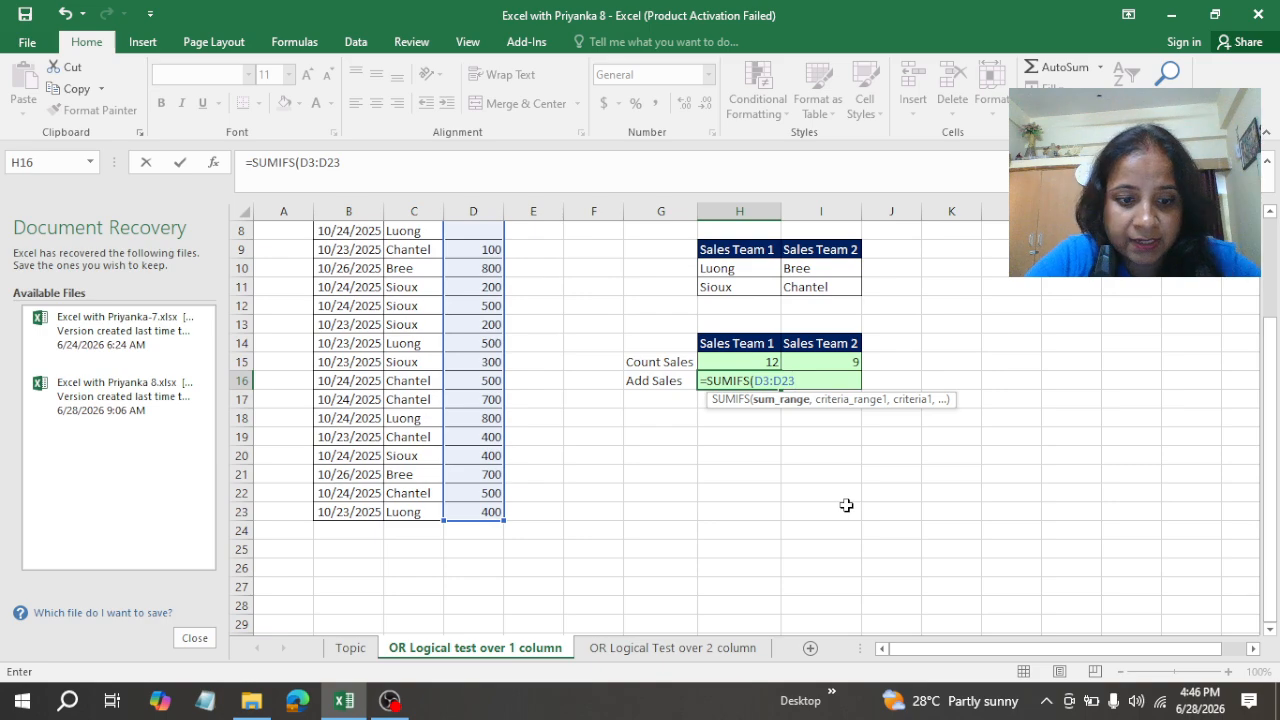
{"action": "key", "text": "F4"}
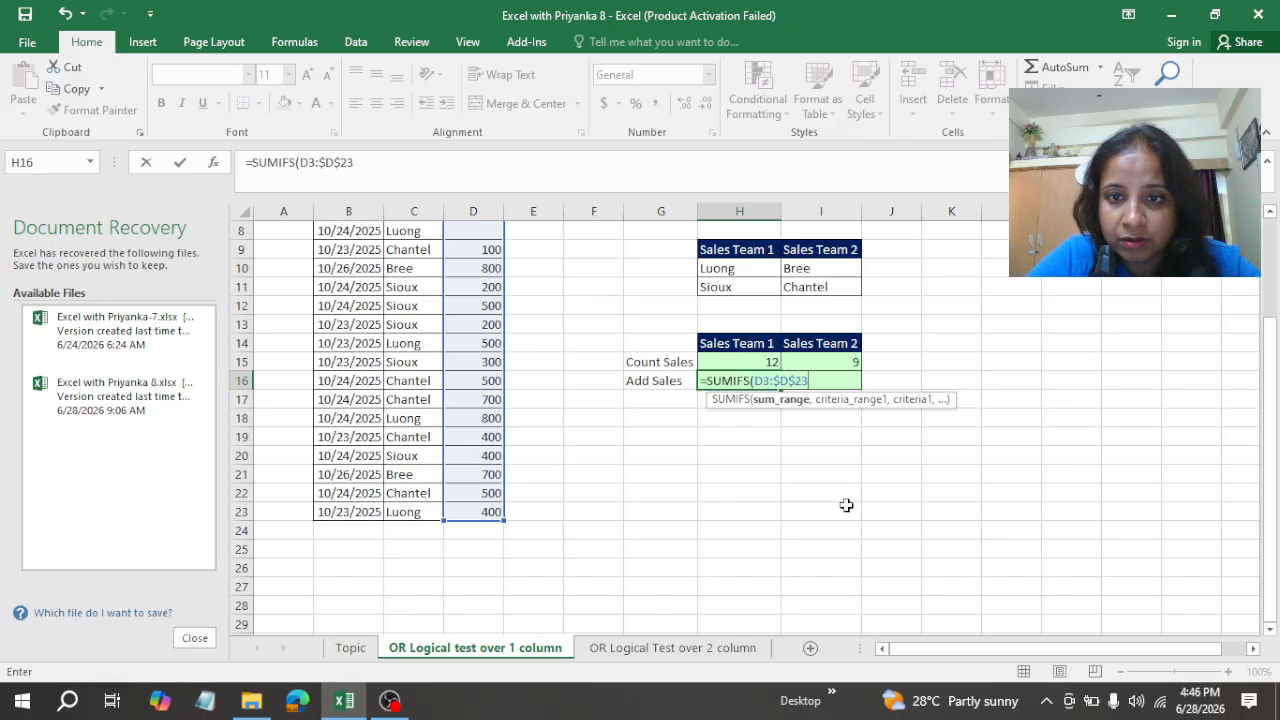
{"action": "type", "text": ","}
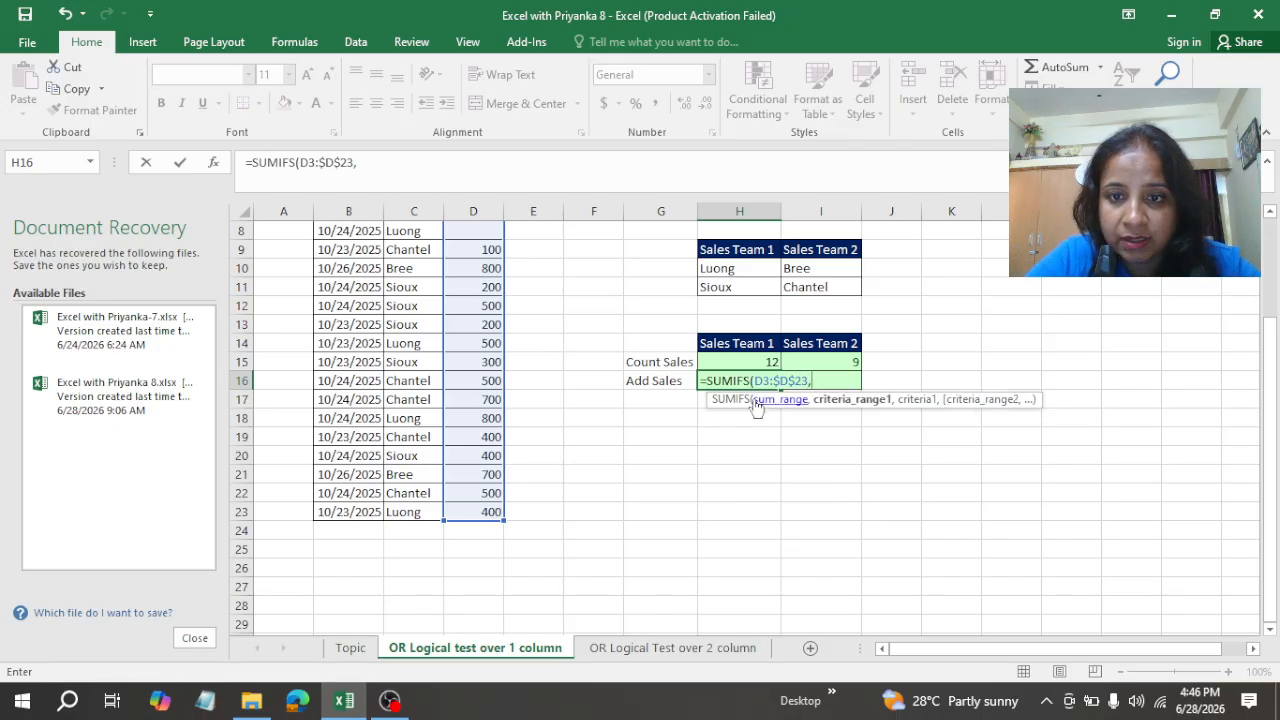
Step: Add the SalesRep cells $C$3:$C$23 as the criteria range and make the sum range start absolute as $D$3
{"action": "left_click_drag", "start_coordinate": [420, 517], "coordinate": [418, 271]}
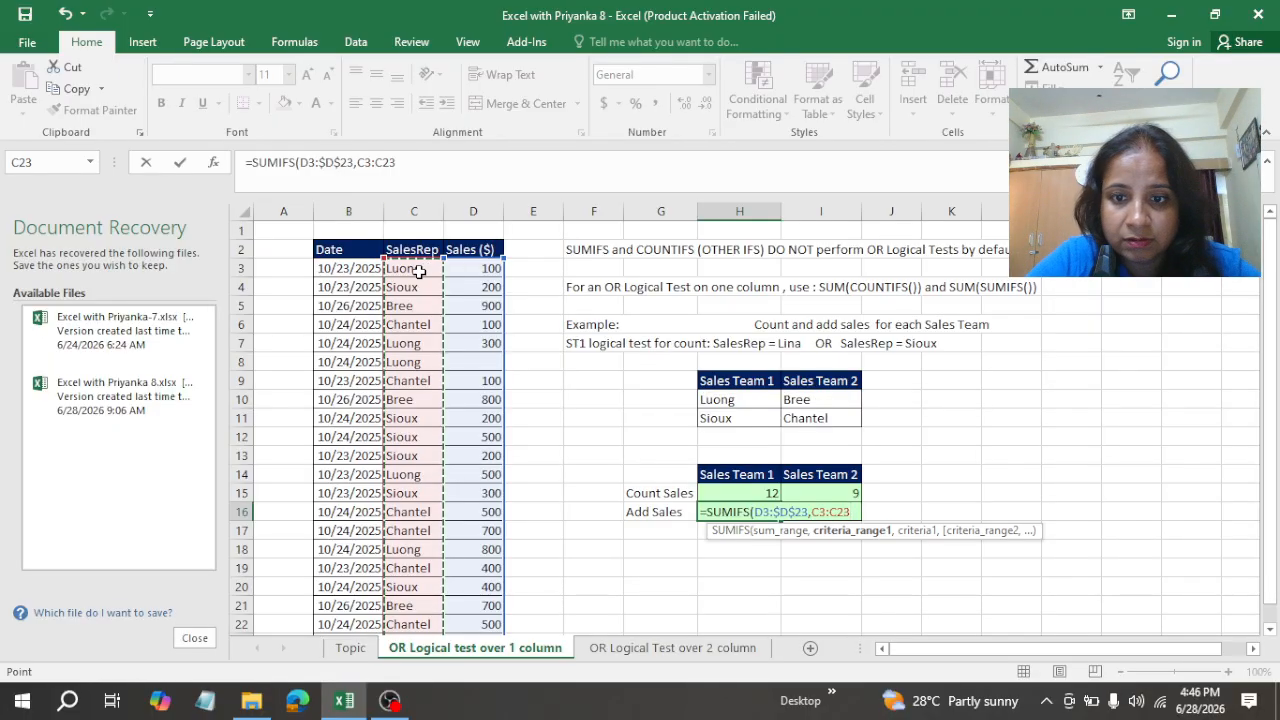
{"action": "key", "text": "F4"}
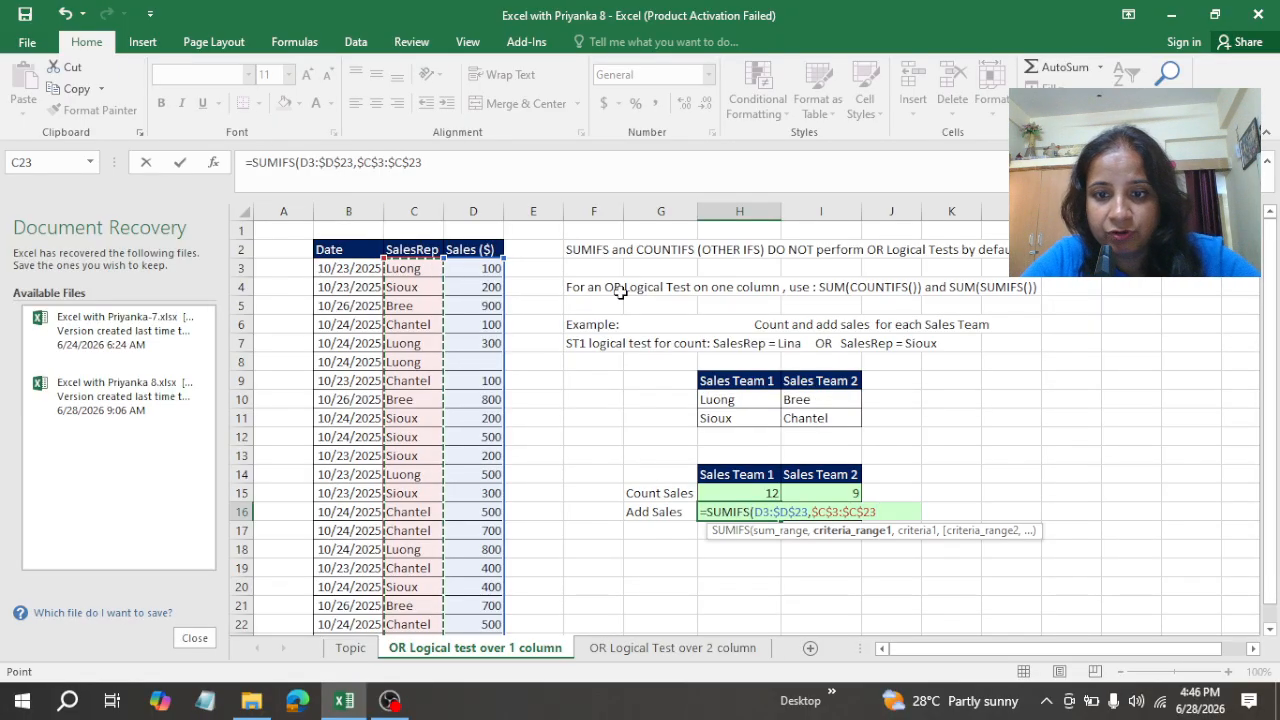
{"action": "left_click", "coordinate": [755, 512]}
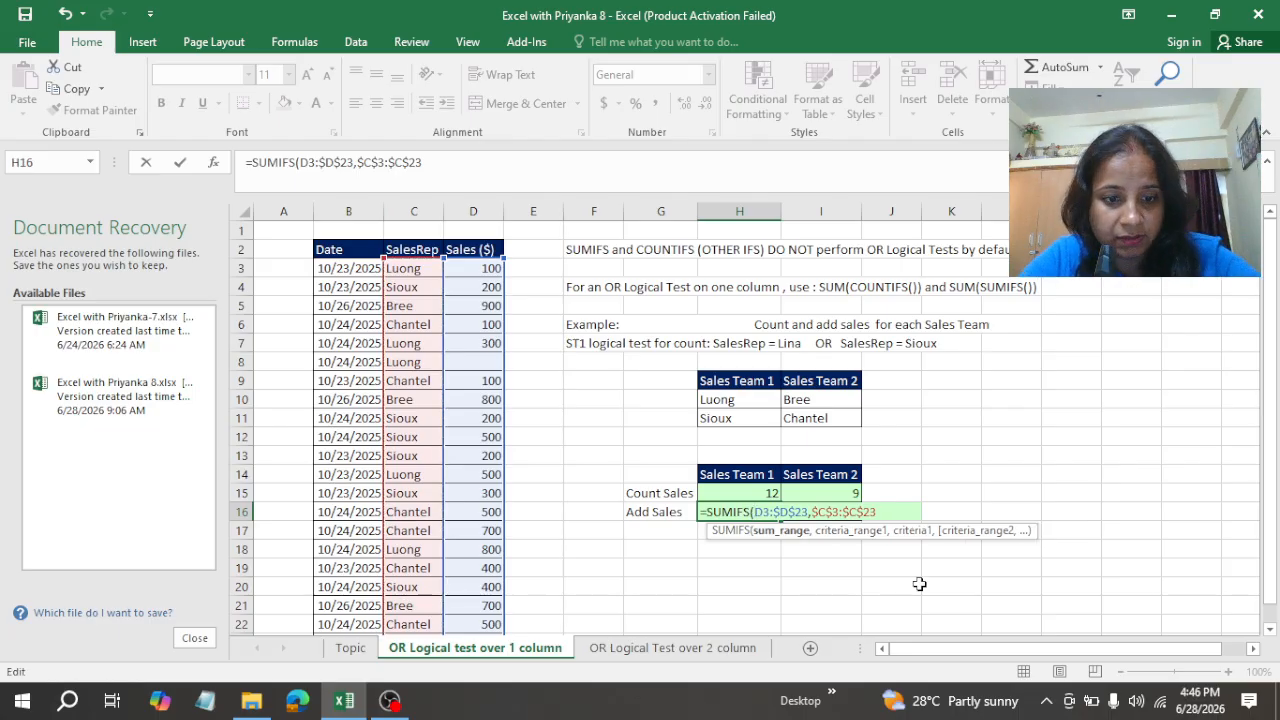
{"action": "key", "text": "F4"}
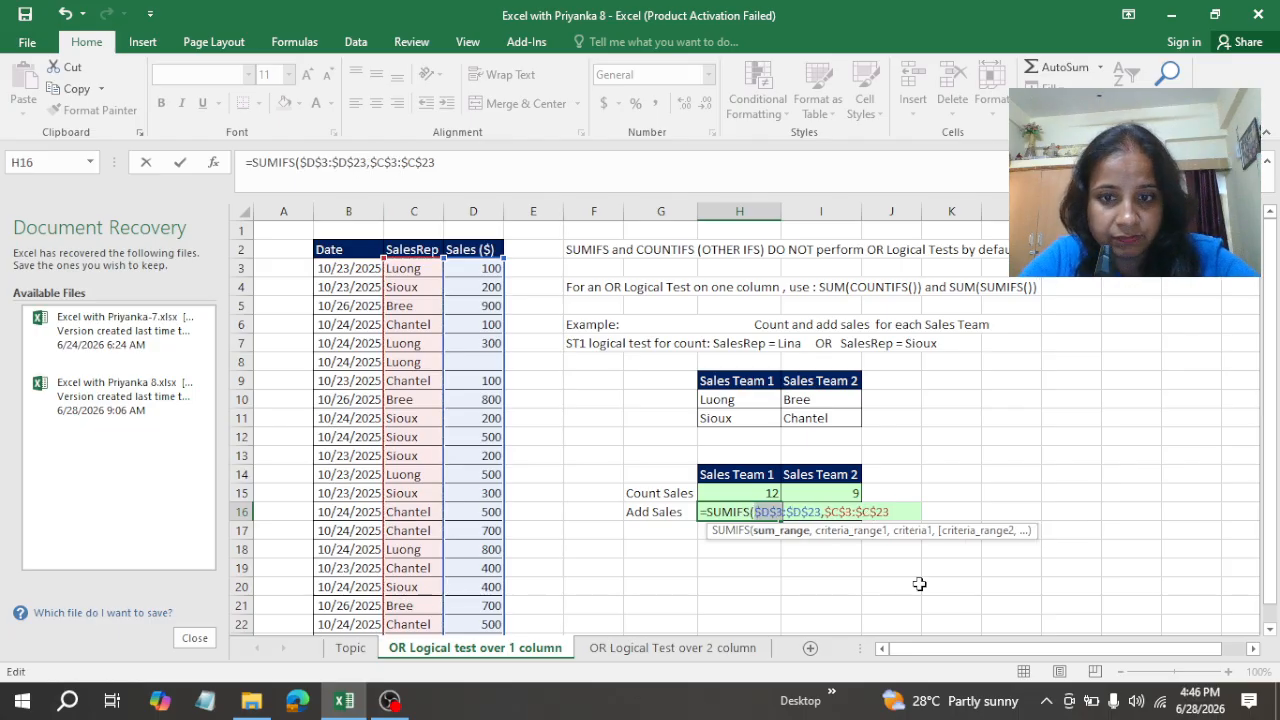
Step: Use the Sales Team 1 names in H10:H11 as the criteria and close the SUMIFS function in H16
{"action": "left_click", "coordinate": [908, 513]}
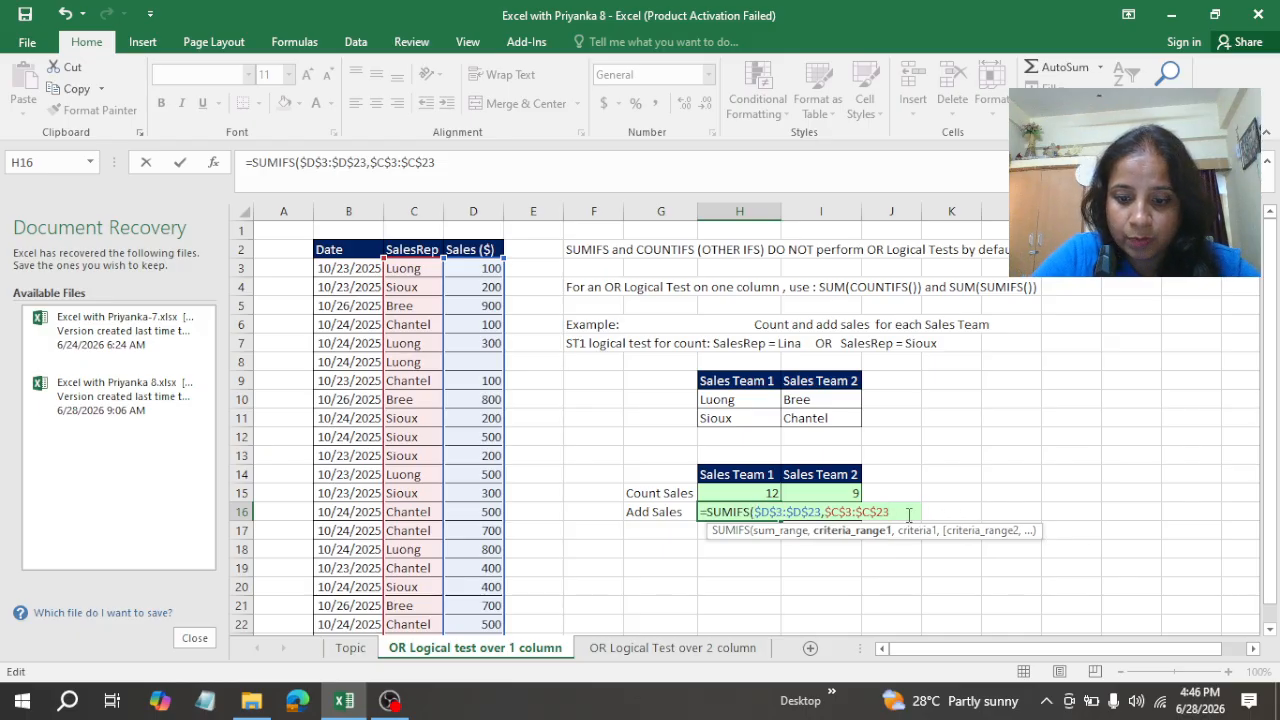
{"action": "type", "text": ","}
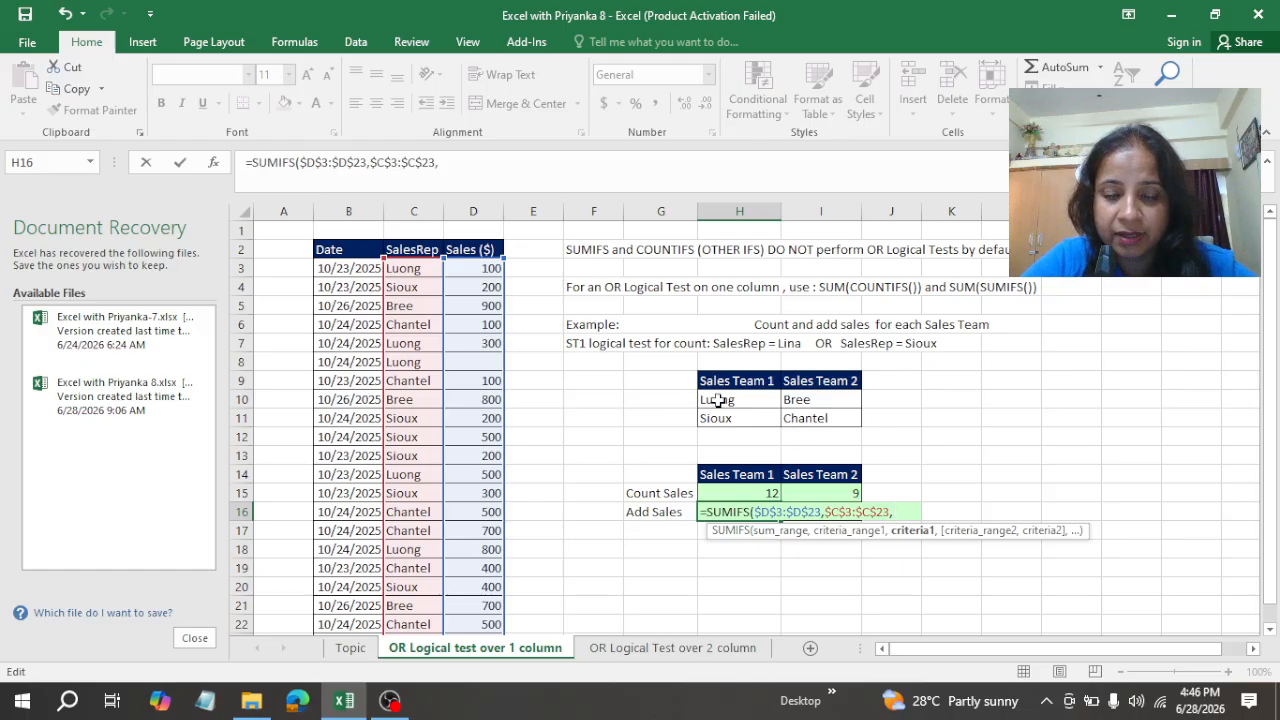
{"action": "left_click_drag", "start_coordinate": [712, 399], "coordinate": [719, 422]}
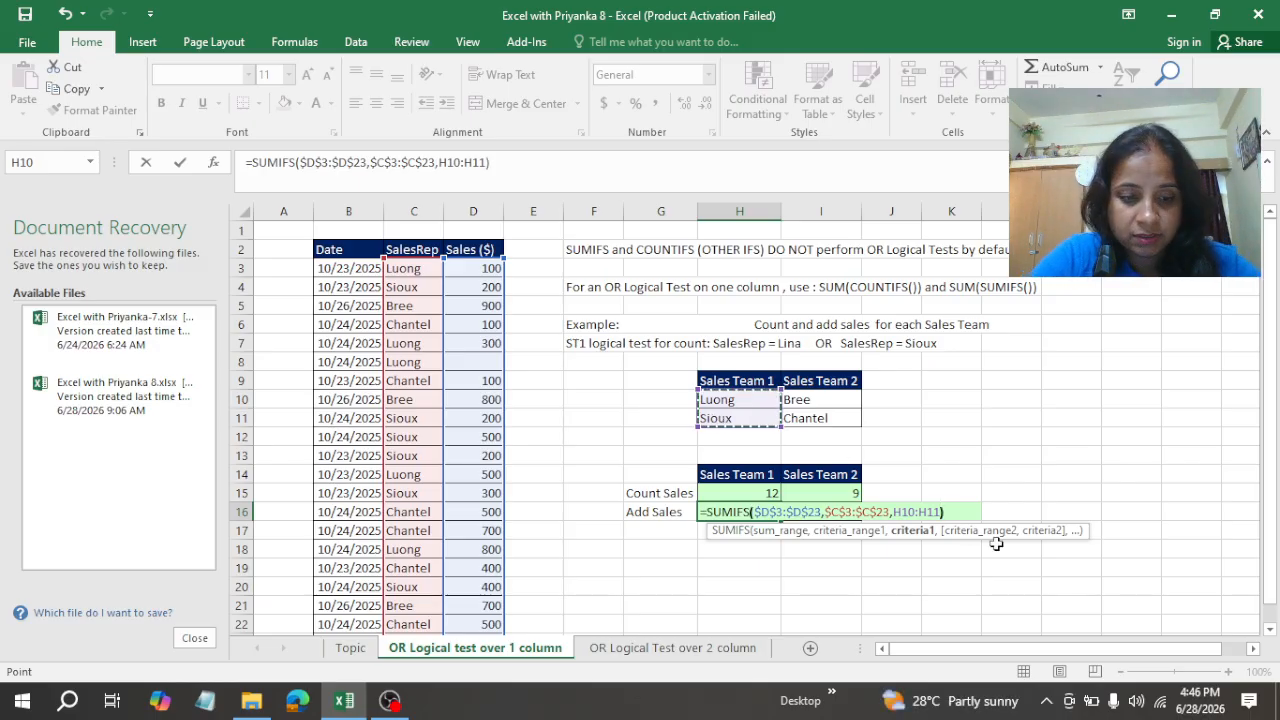
{"action": "type", "text": ")"}
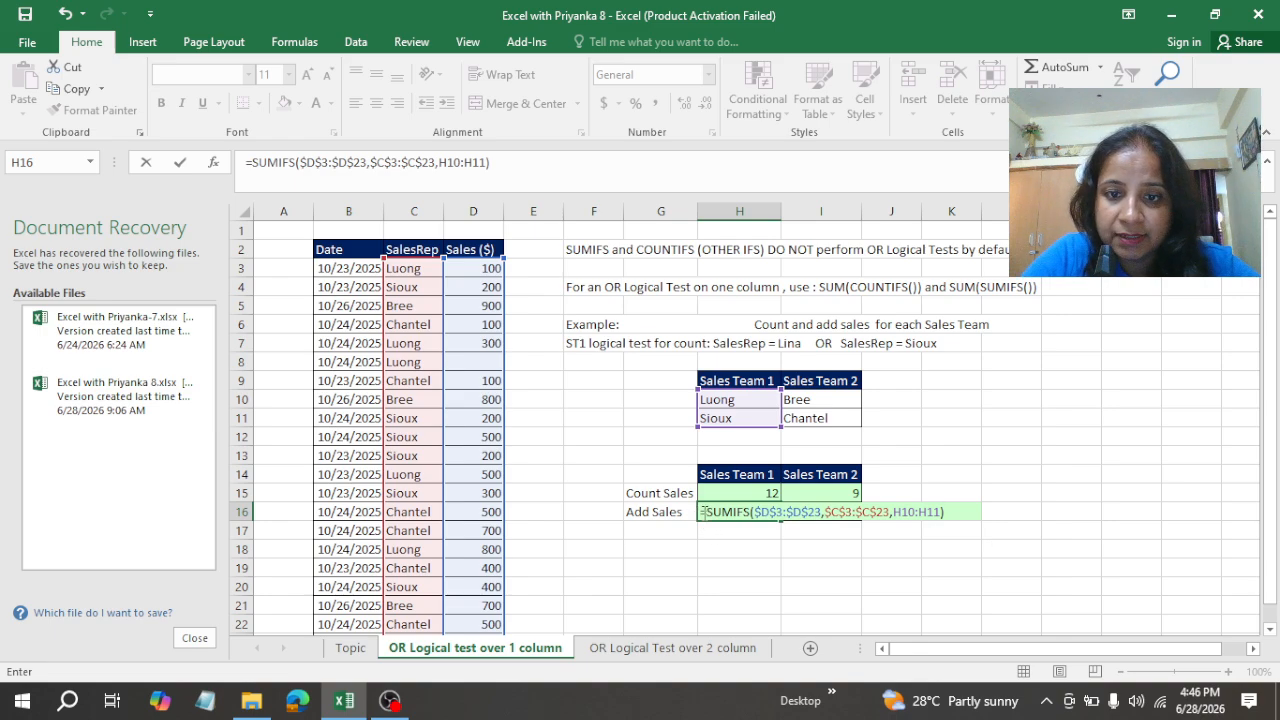
Step: Wrap the SUMIFS in H16 in SUM as an array formula and copy it to I16 for Sales Team 2
{"action": "left_click", "coordinate": [708, 511]}
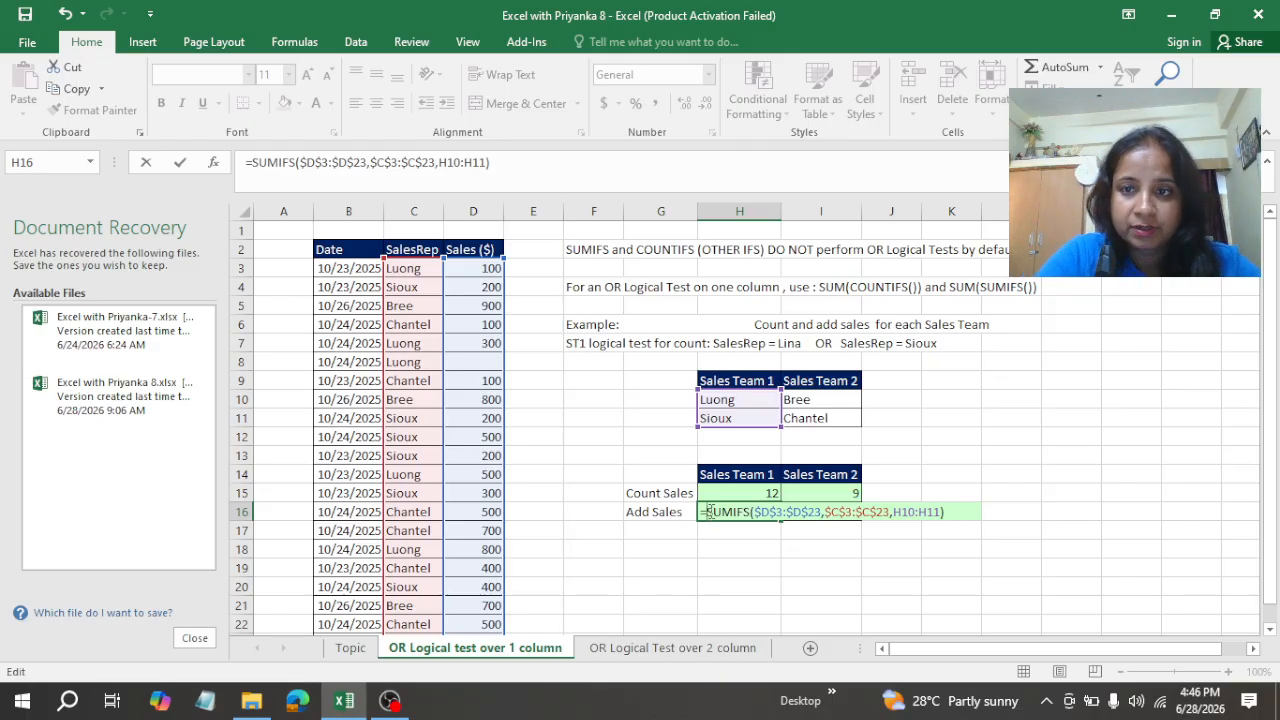
{"action": "type", "text": "sum"}
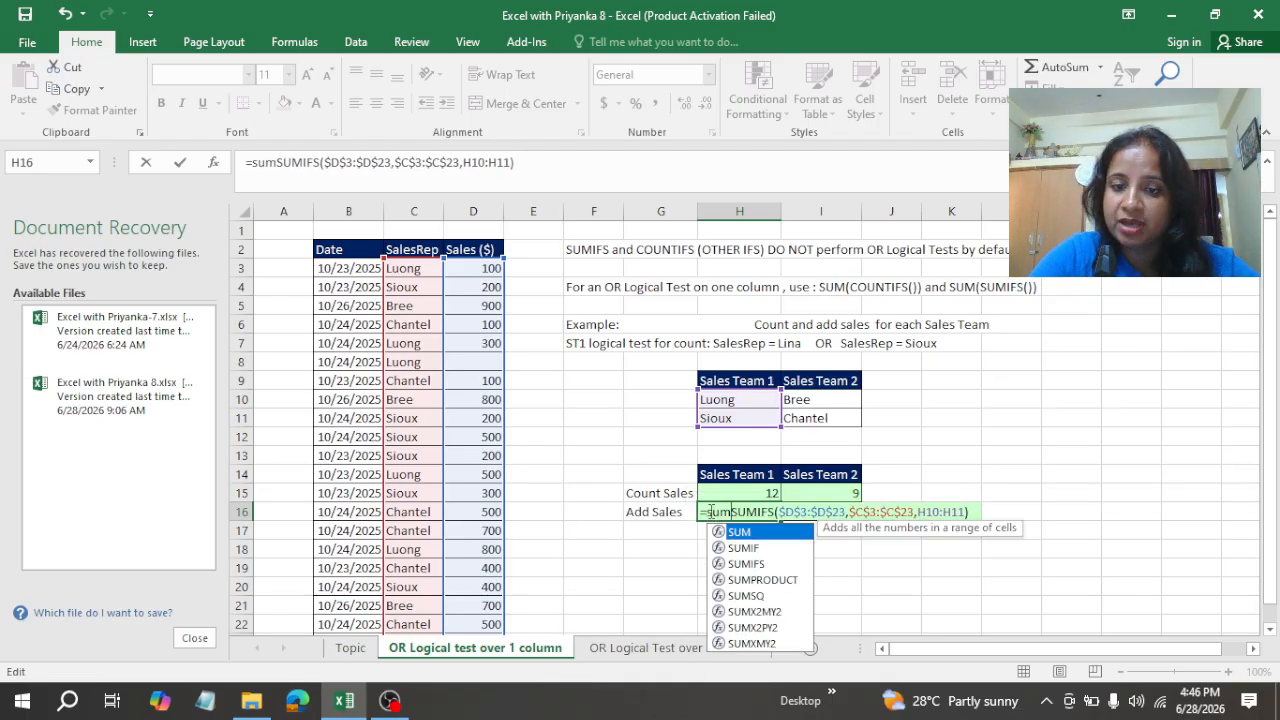
{"action": "double_click", "coordinate": [750, 536]}
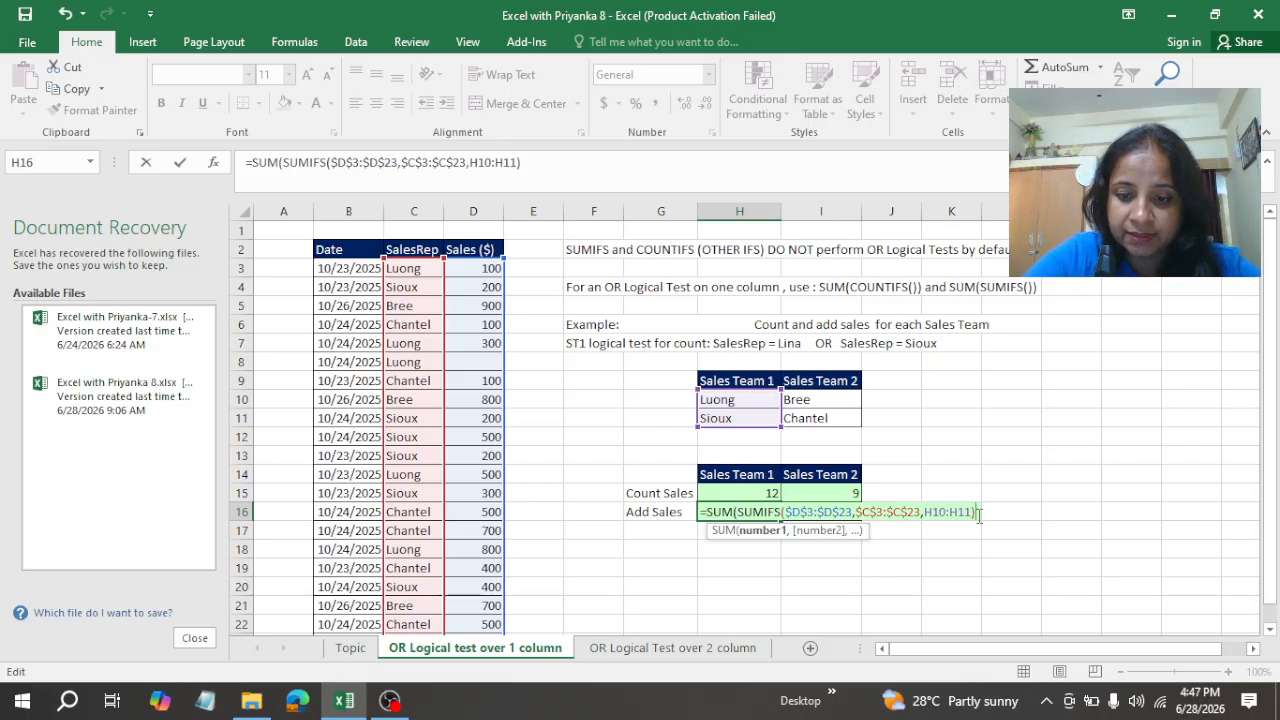
{"action": "type", "text": ")"}
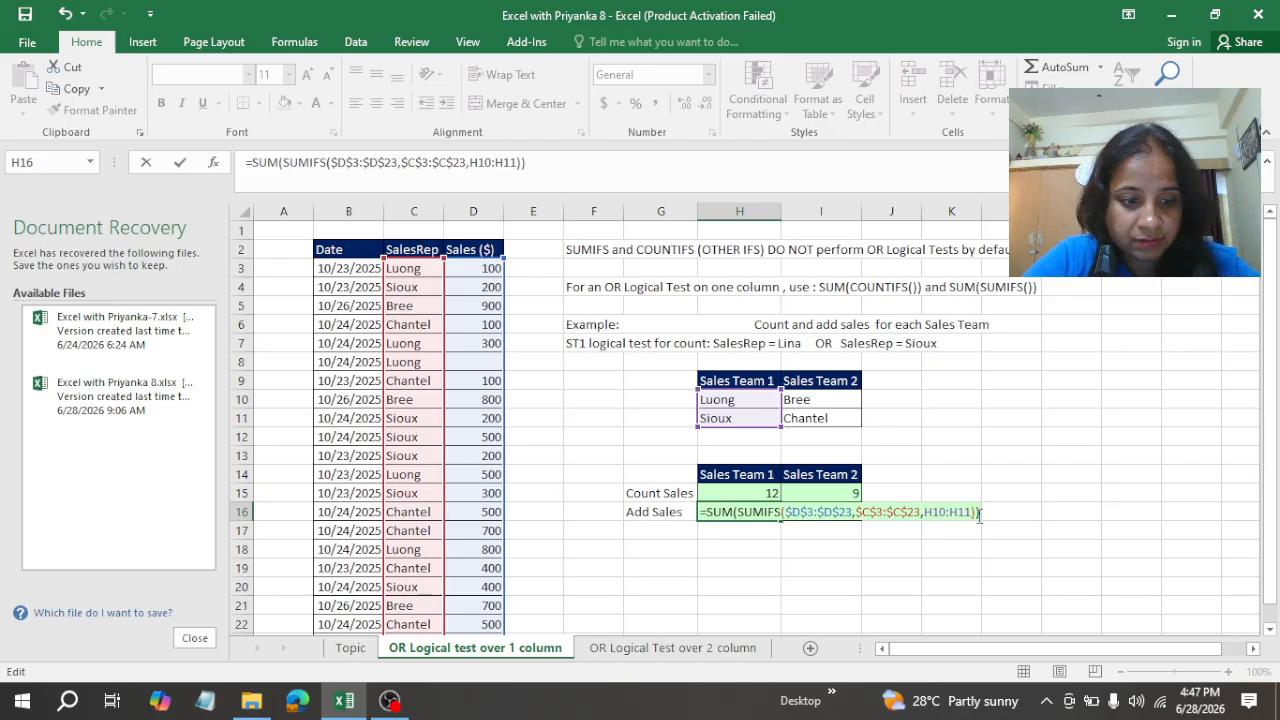
{"action": "key", "text": "ctrl+shift+Return"}
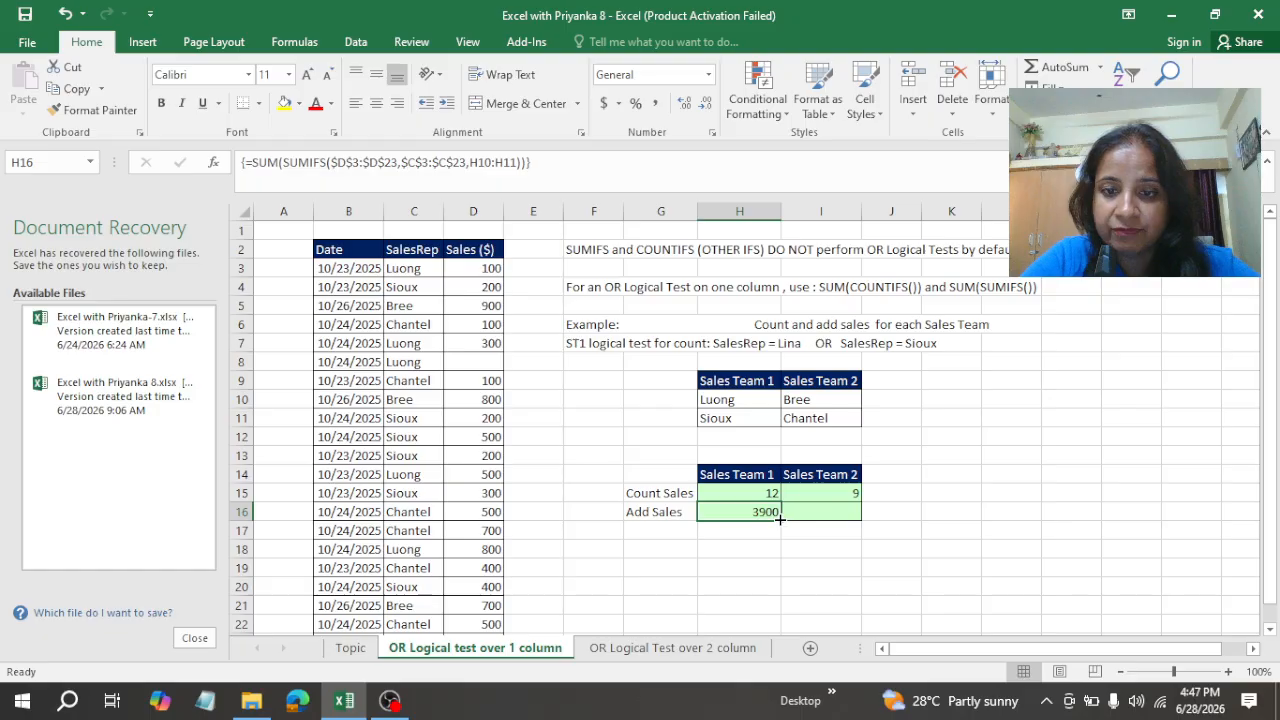
{"action": "left_click_drag", "start_coordinate": [779, 518], "coordinate": [845, 510]}
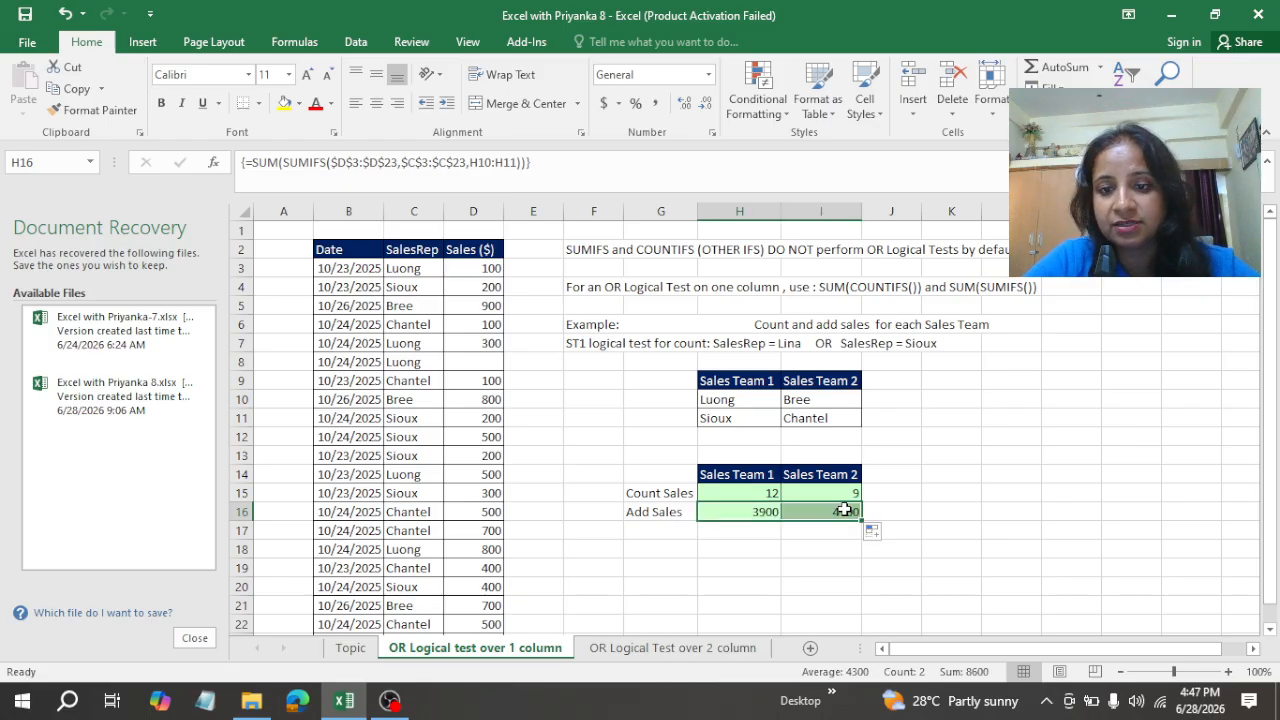
{"action": "left_click", "coordinate": [953, 544]}
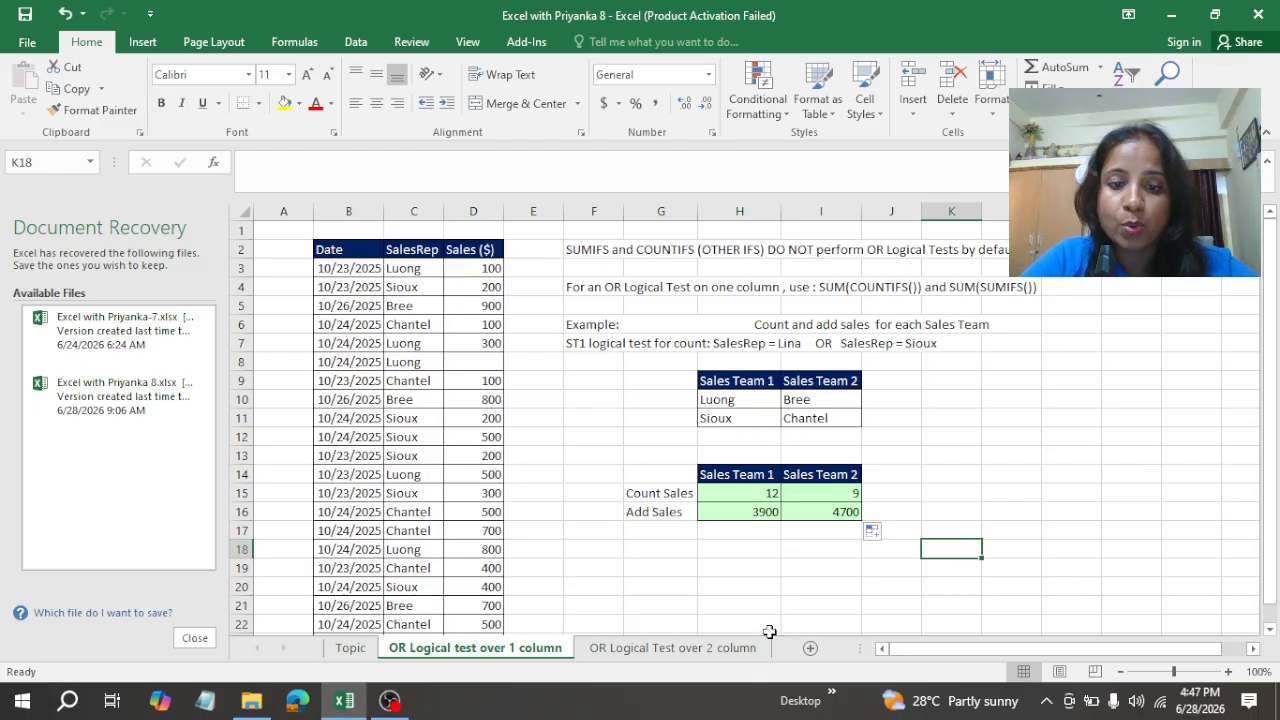
Step: Open the OR Logical Test over 2 column sheet and examine the Last Year Sales, Credit Rating and Customer columns
{"action": "left_click", "coordinate": [712, 648]}
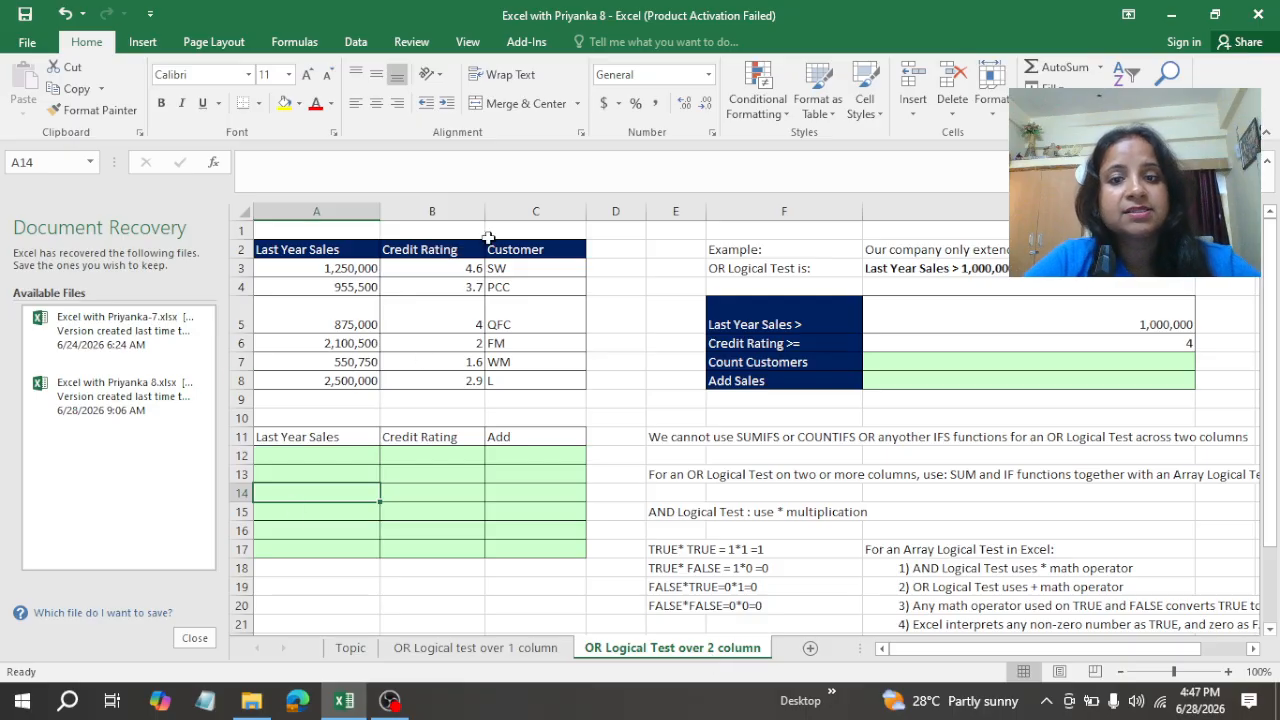
{"action": "left_click", "coordinate": [276, 250]}
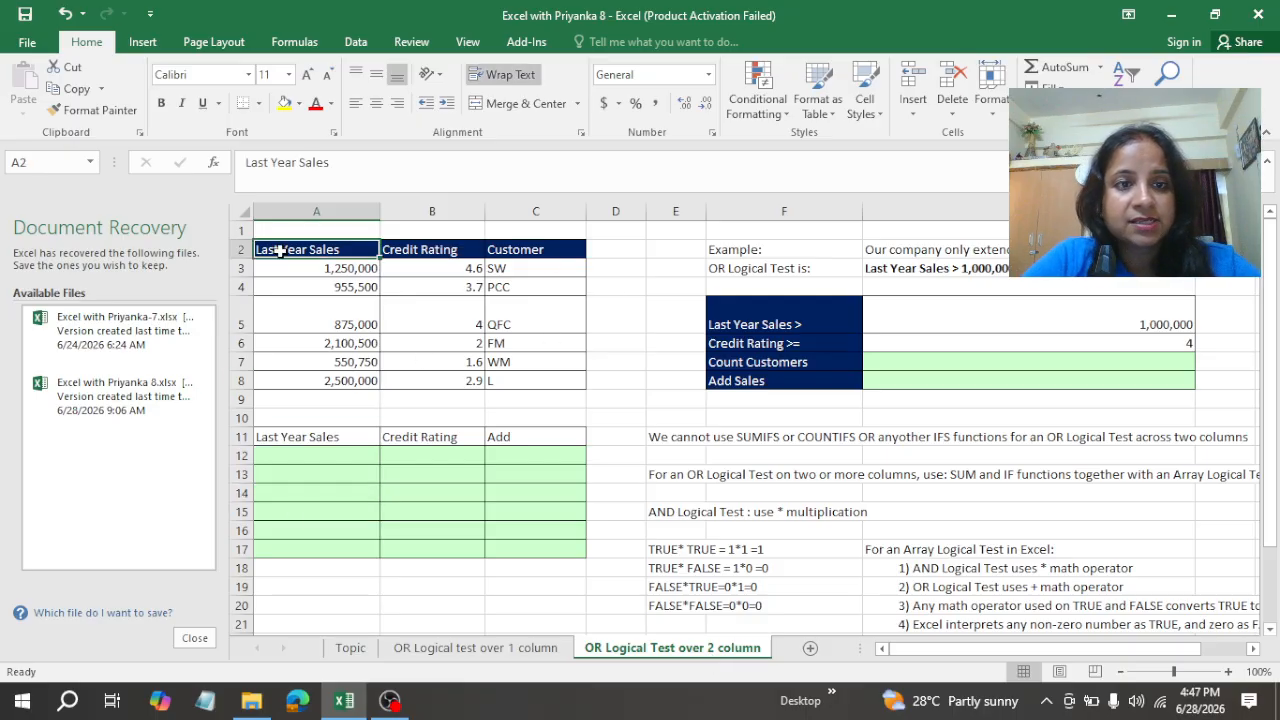
{"action": "left_click_drag", "start_coordinate": [302, 268], "coordinate": [317, 386]}
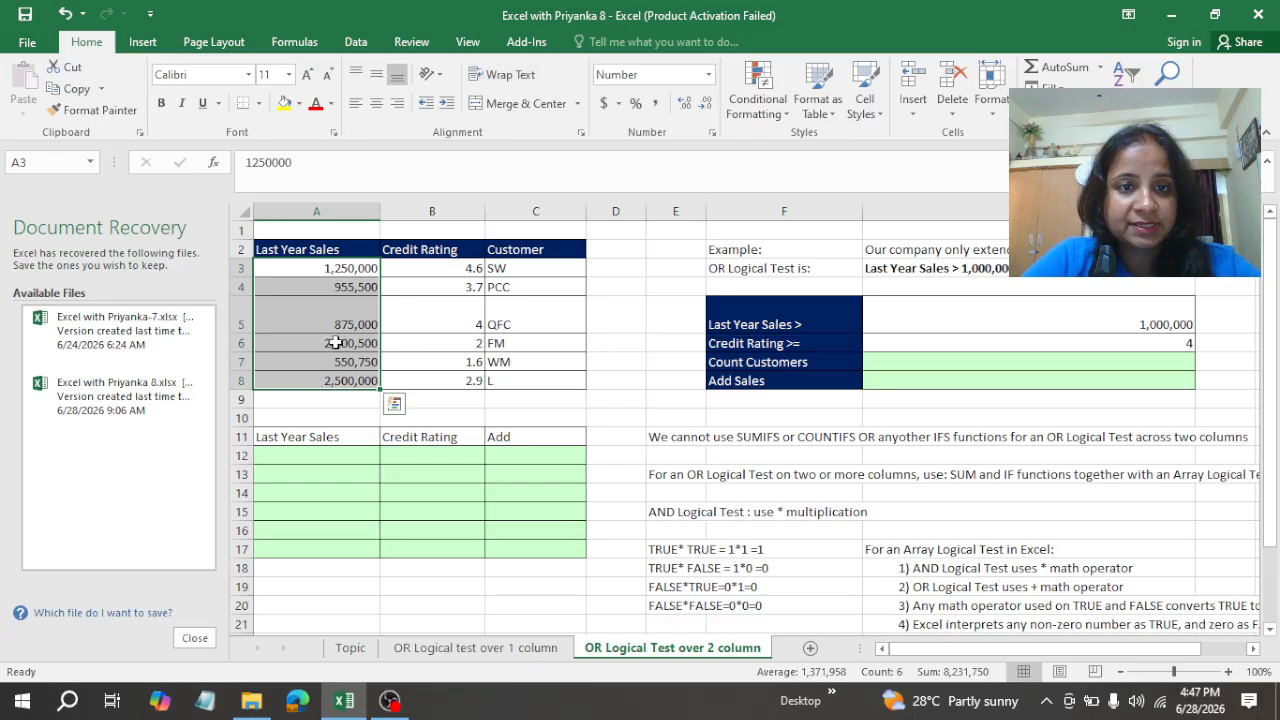
{"action": "left_click", "coordinate": [335, 343]}
{"action": "left_click", "coordinate": [420, 268]}
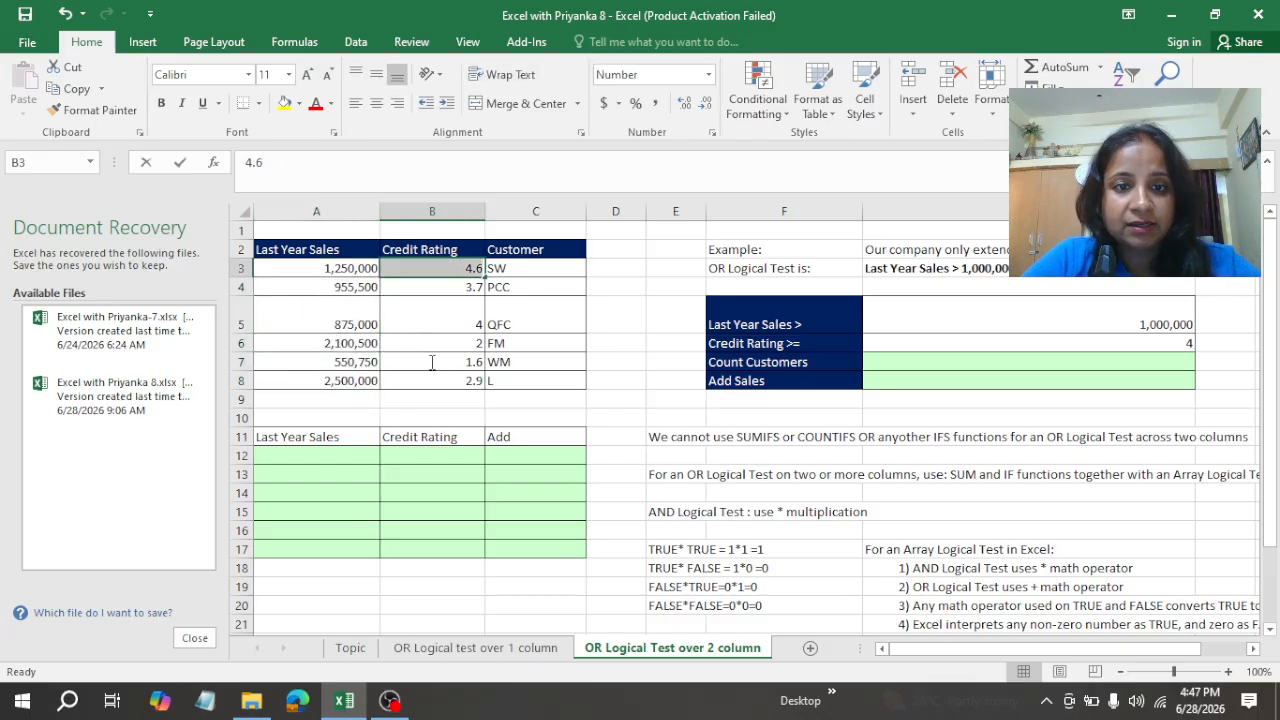
{"action": "double_click", "coordinate": [440, 268]}
{"action": "left_click_drag", "start_coordinate": [532, 270], "coordinate": [554, 391]}
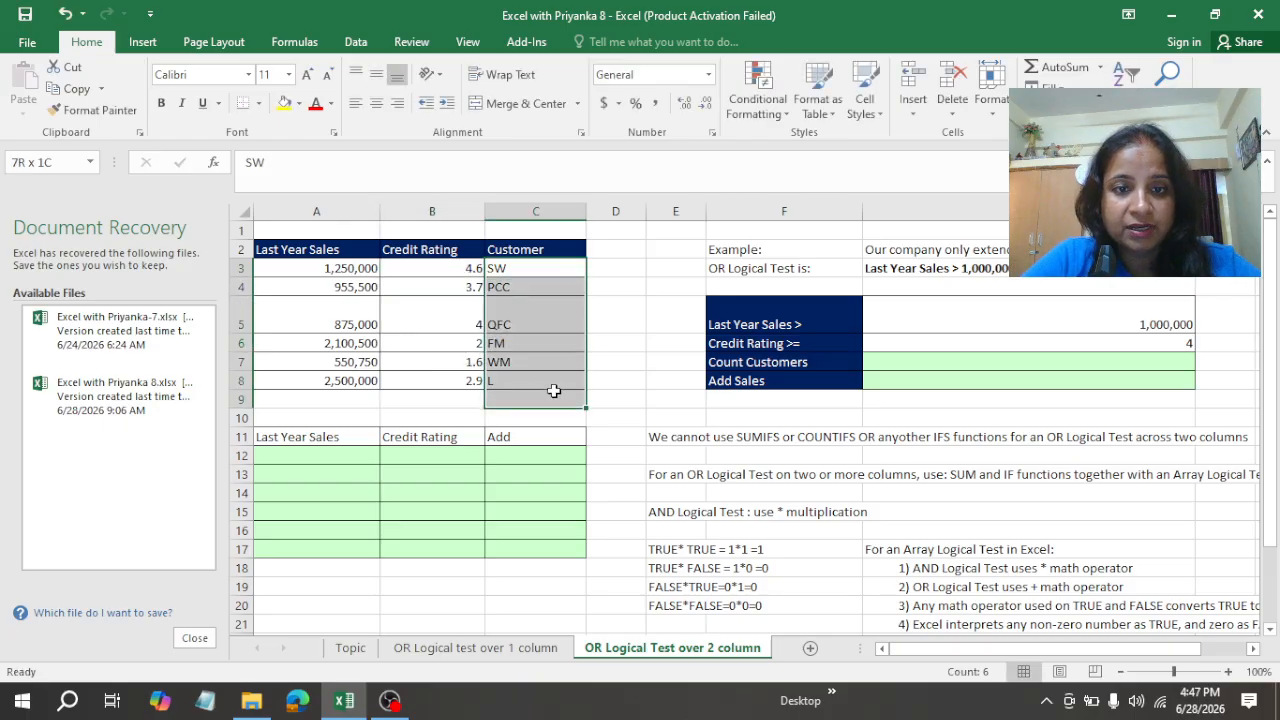
{"action": "left_click", "coordinate": [437, 419]}
Step: Enter =A3>G5 in A12 to test the first customer's last year sales against the sales threshold
{"action": "left_click", "coordinate": [289, 455]}
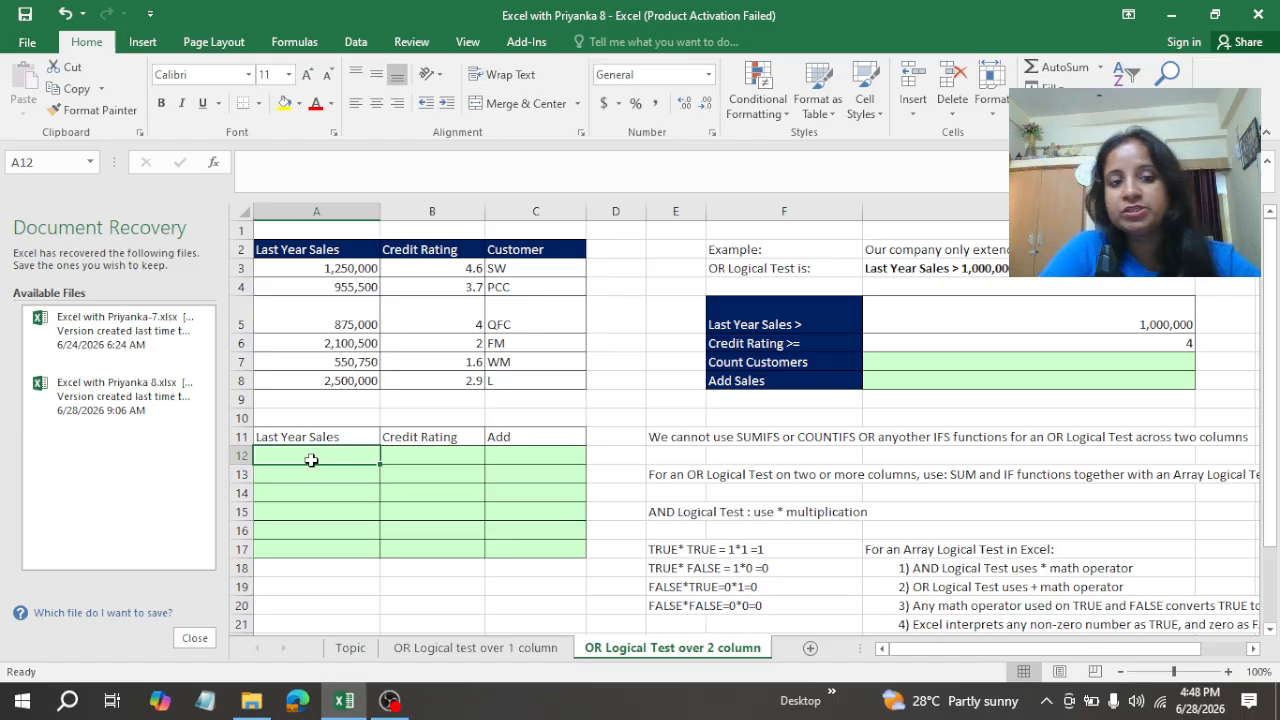
{"action": "type", "text": "="}
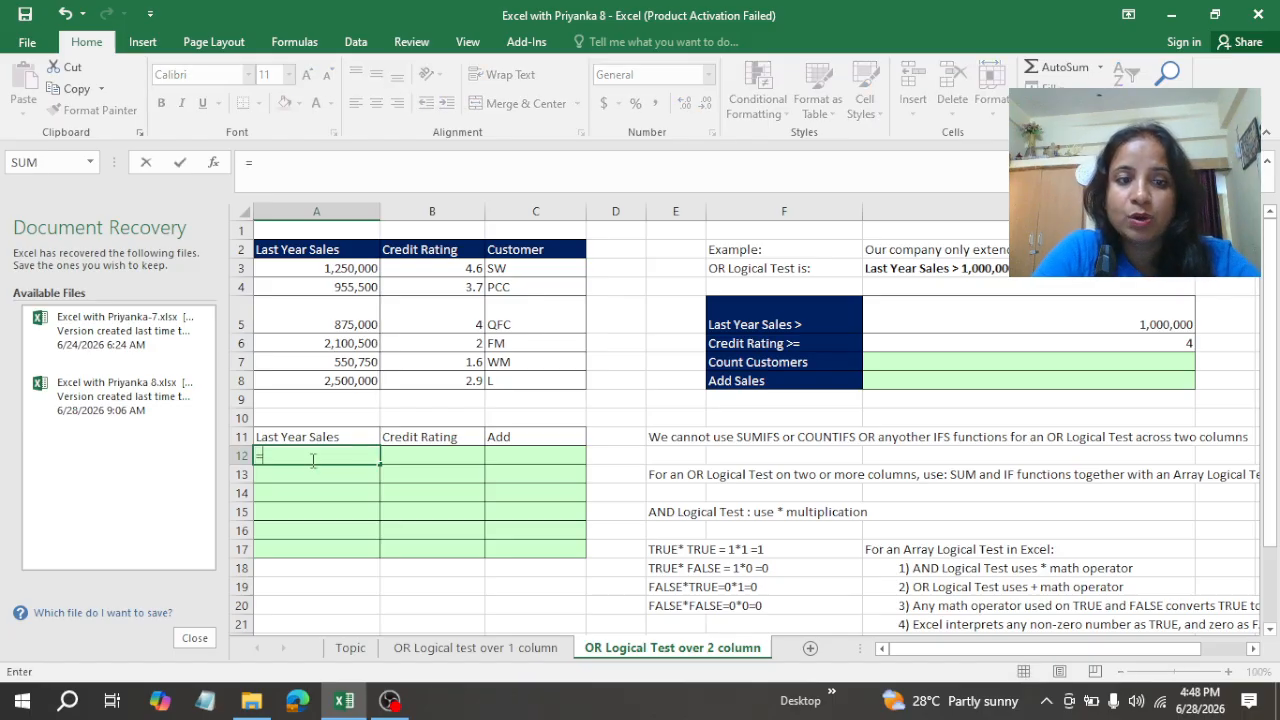
{"action": "left_click", "coordinate": [310, 270]}
{"action": "type", "text": ">"}
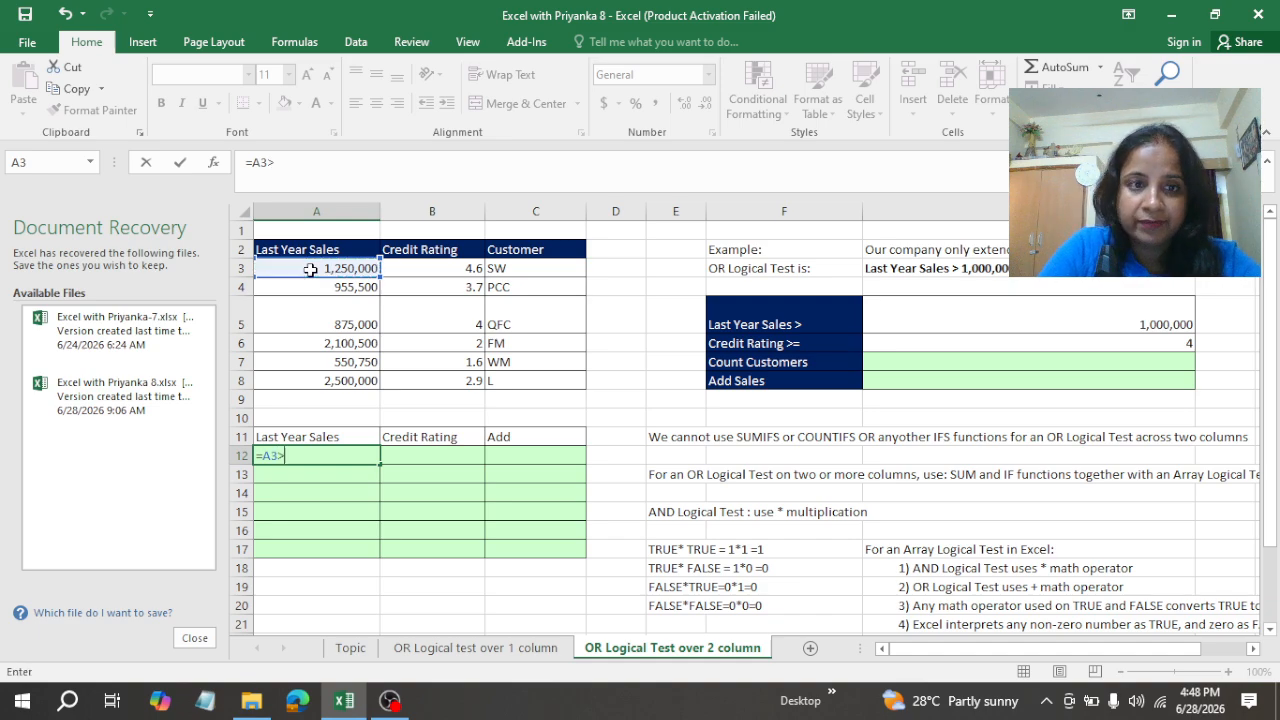
{"action": "left_click", "coordinate": [1183, 319]}
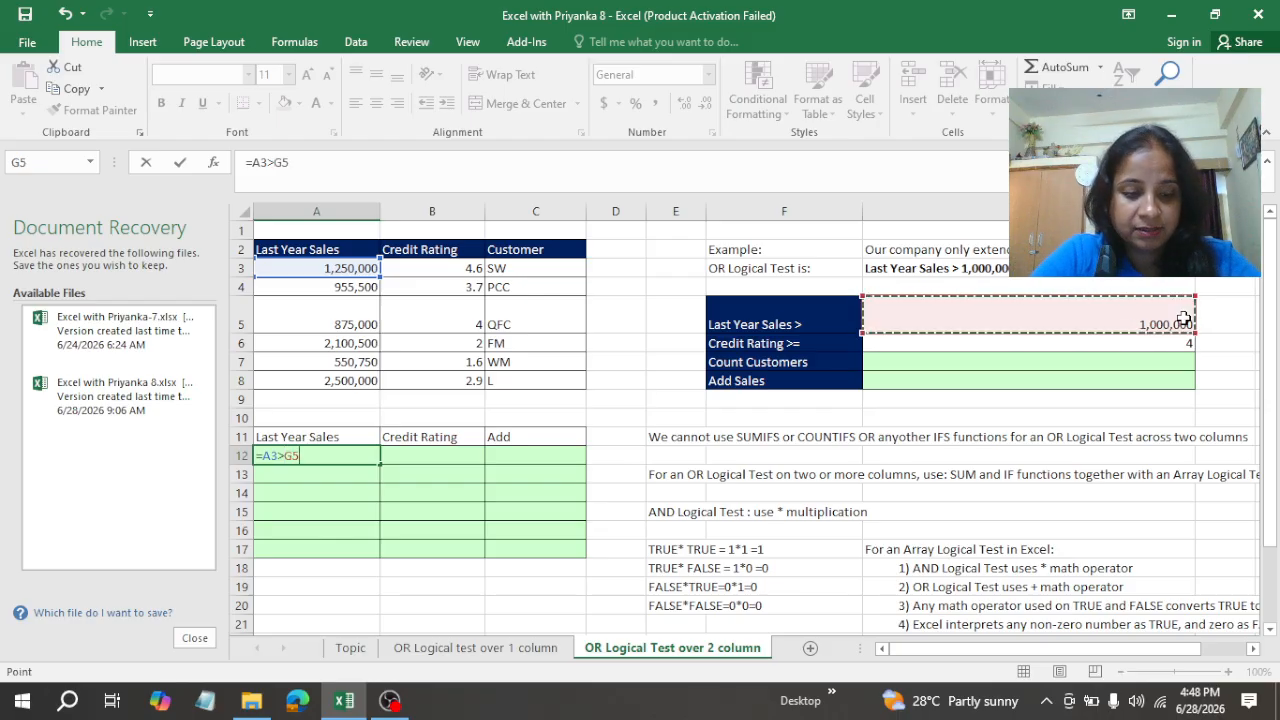
{"action": "key", "text": "Return"}
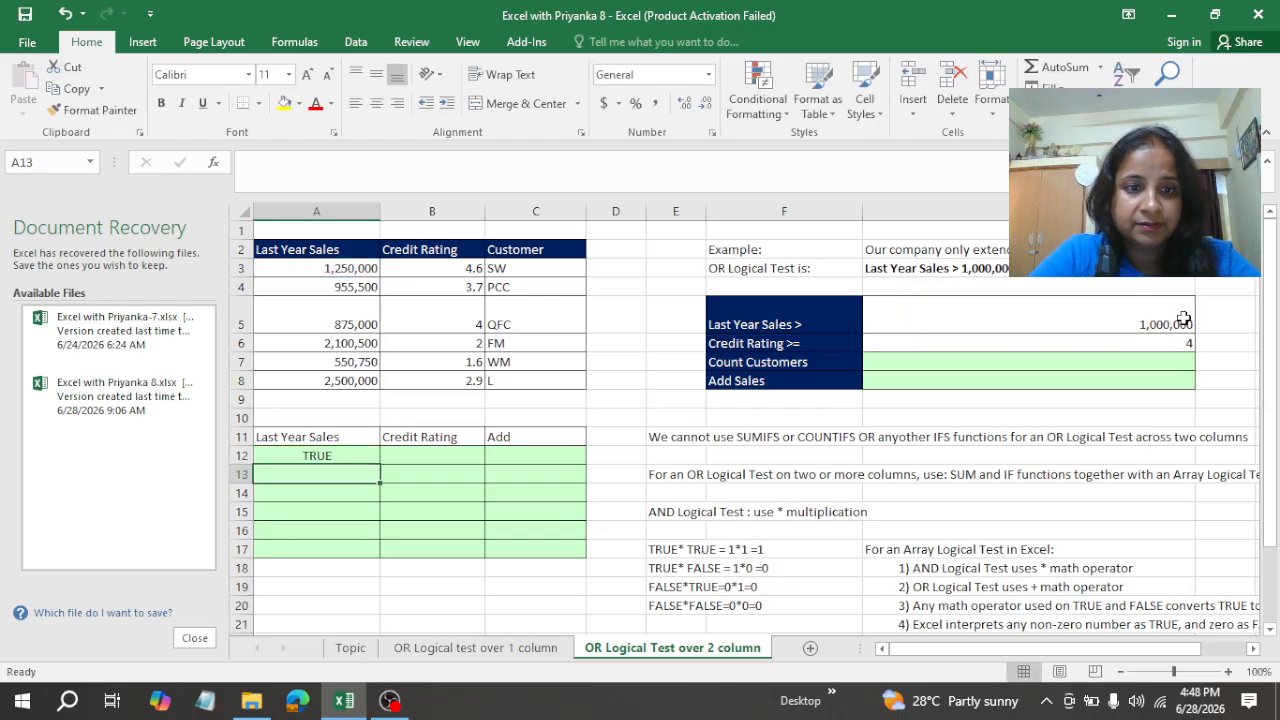
Step: Make the G5 reference in A12 absolute and fill the formula down to A17
{"action": "left_click", "coordinate": [317, 456]}
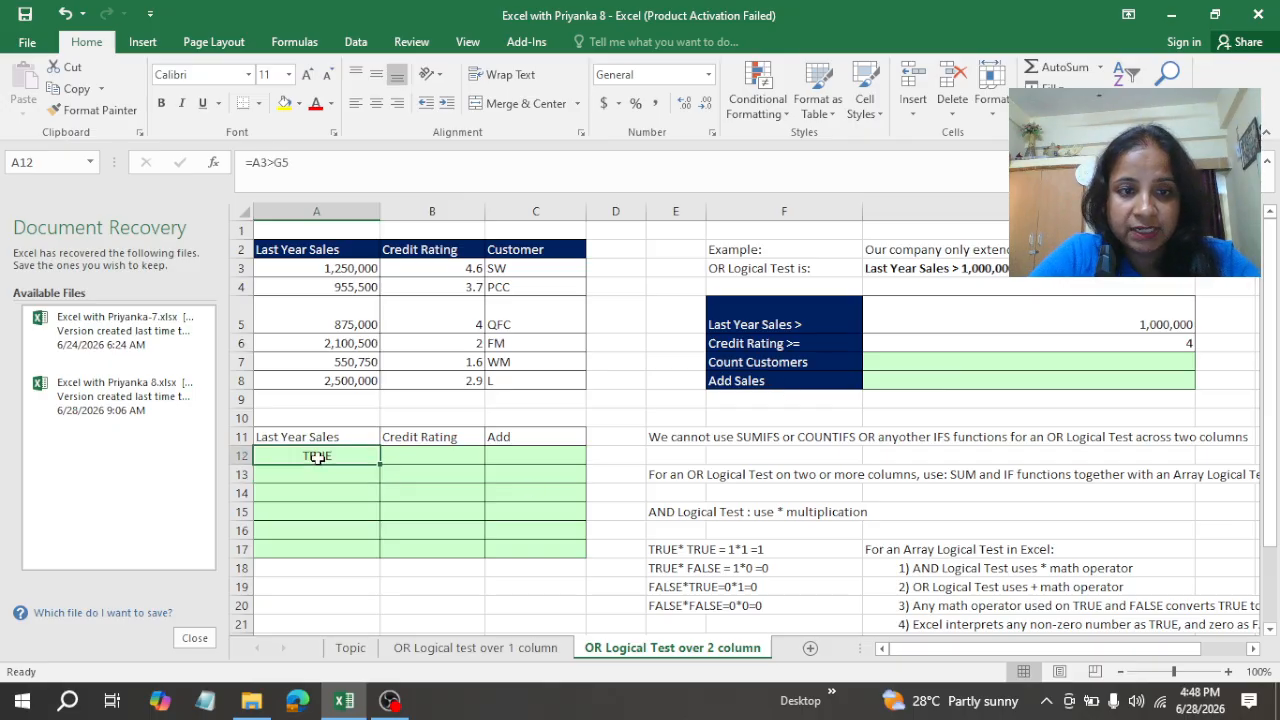
{"action": "double_click", "coordinate": [317, 456]}
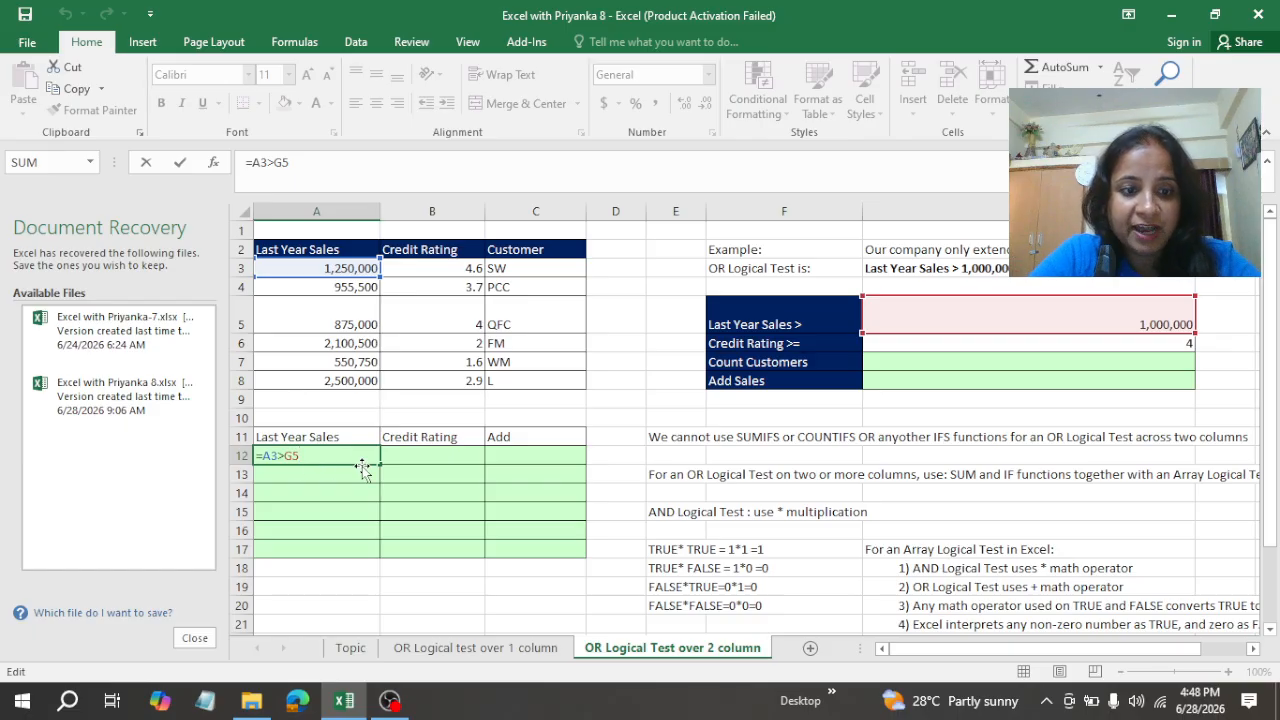
{"action": "key", "text": "F4"}
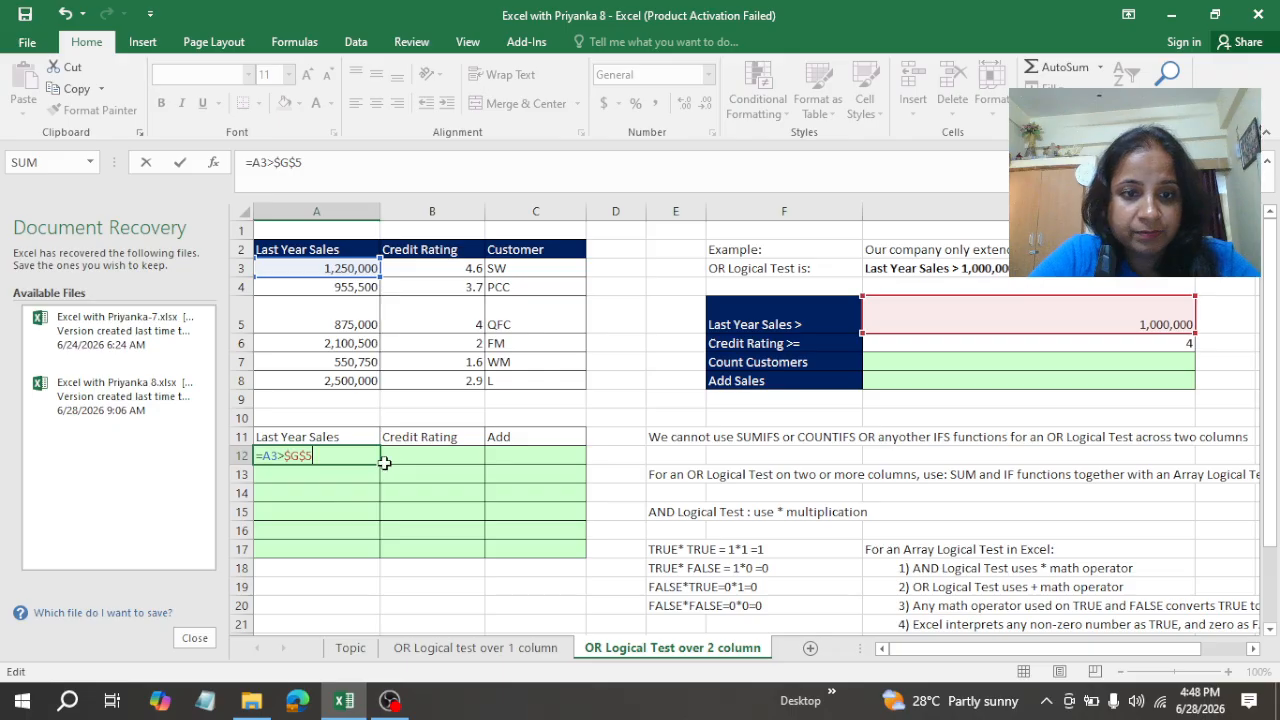
{"action": "key", "text": "ctrl+Return"}
{"action": "left_click_drag", "start_coordinate": [380, 464], "coordinate": [360, 550]}
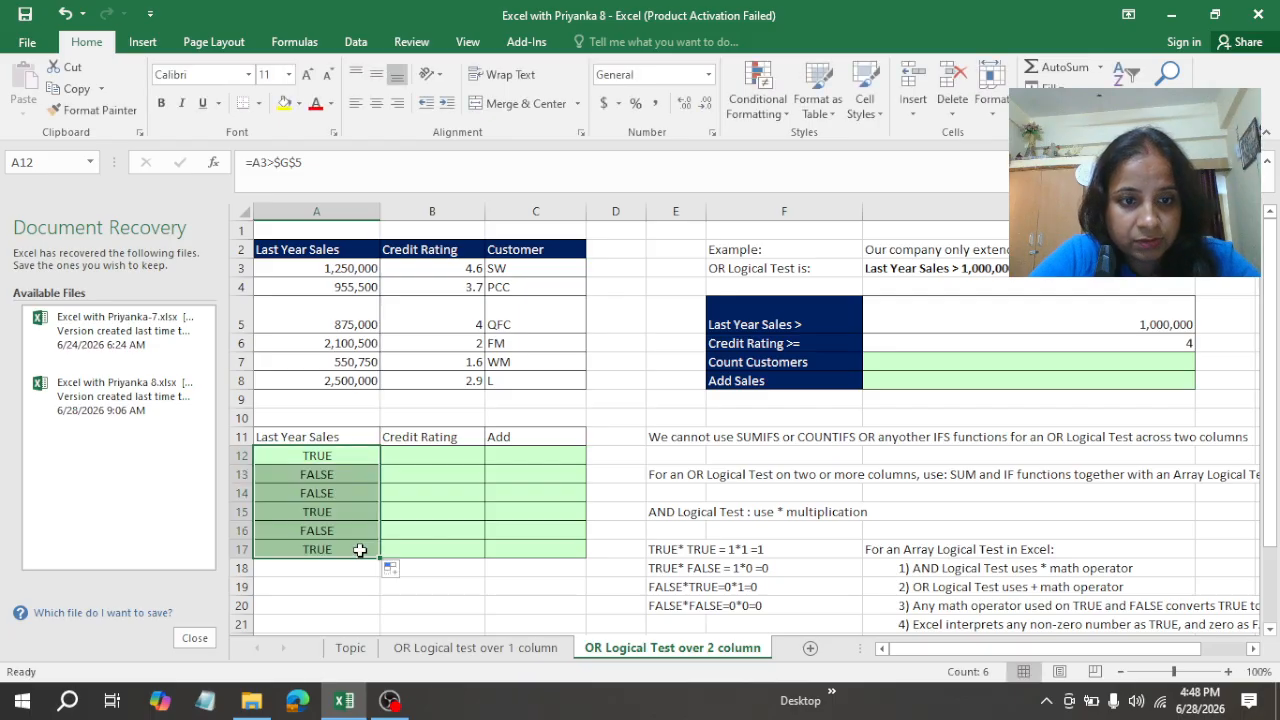
Step: Enter =B3>=$G$6 in B12 to test the first customer's credit rating and fill the formula down to B17
{"action": "left_click", "coordinate": [430, 457]}
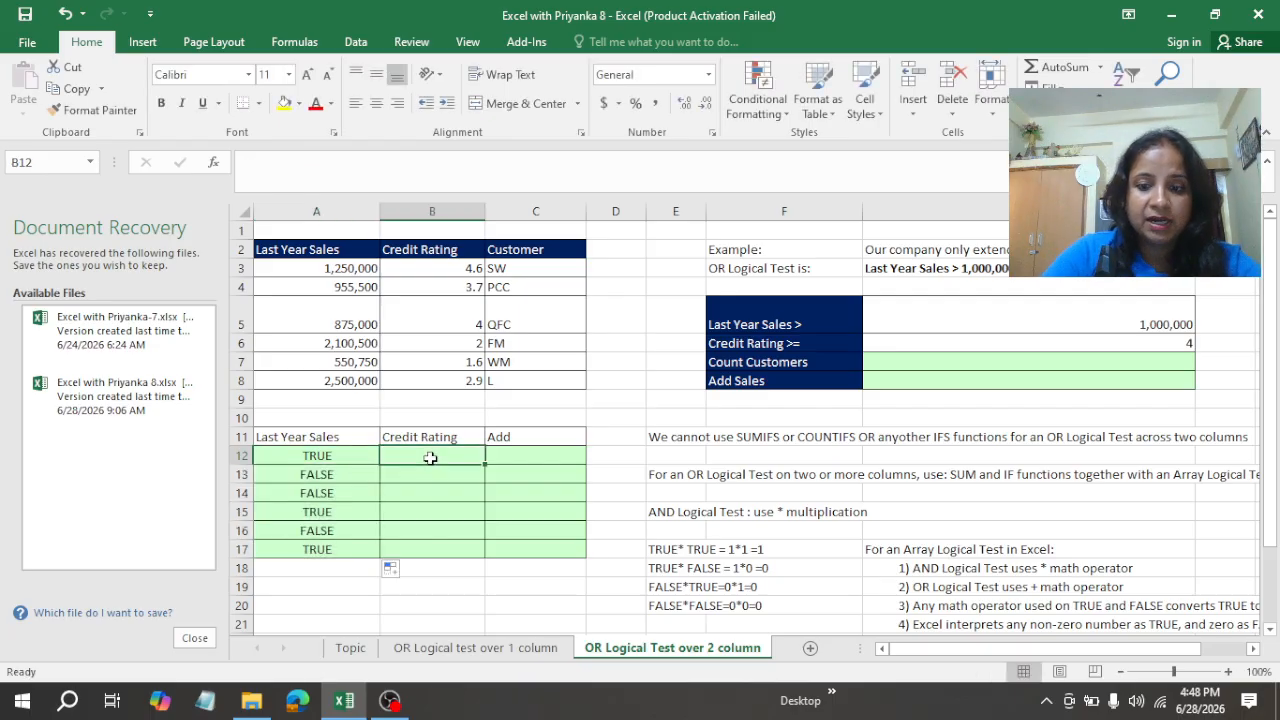
{"action": "type", "text": "="}
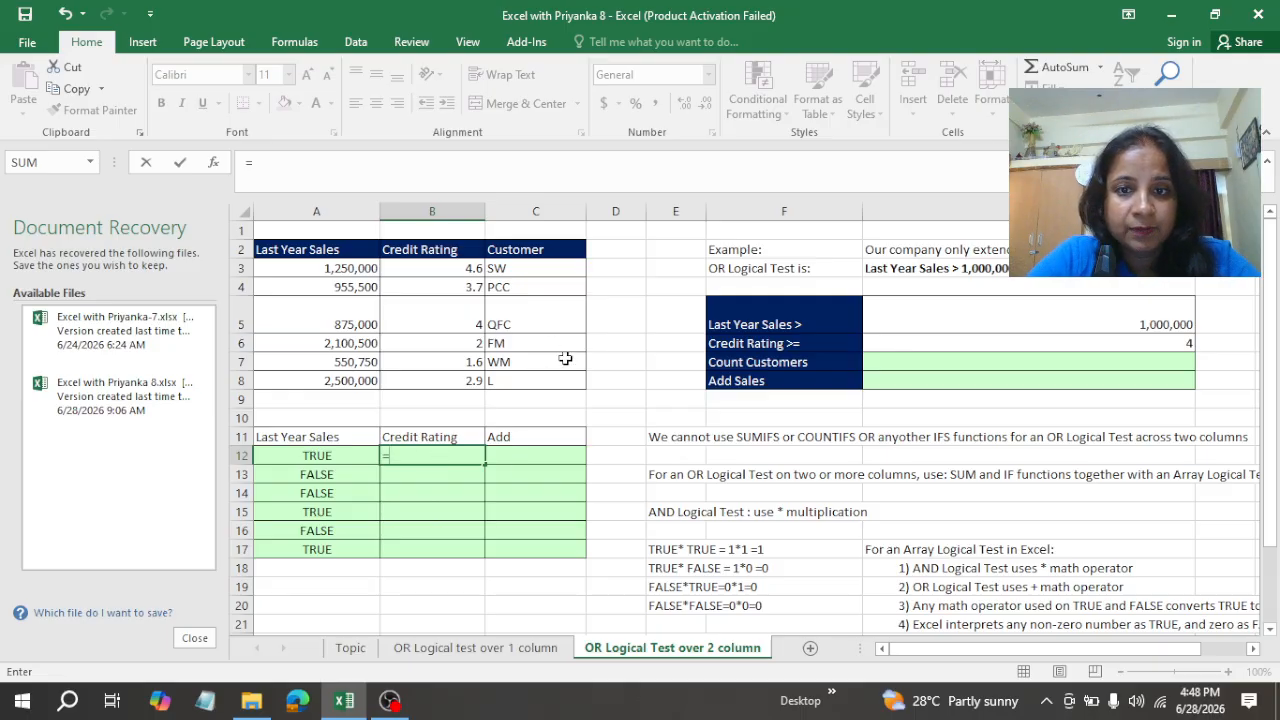
{"action": "left_click", "coordinate": [462, 274]}
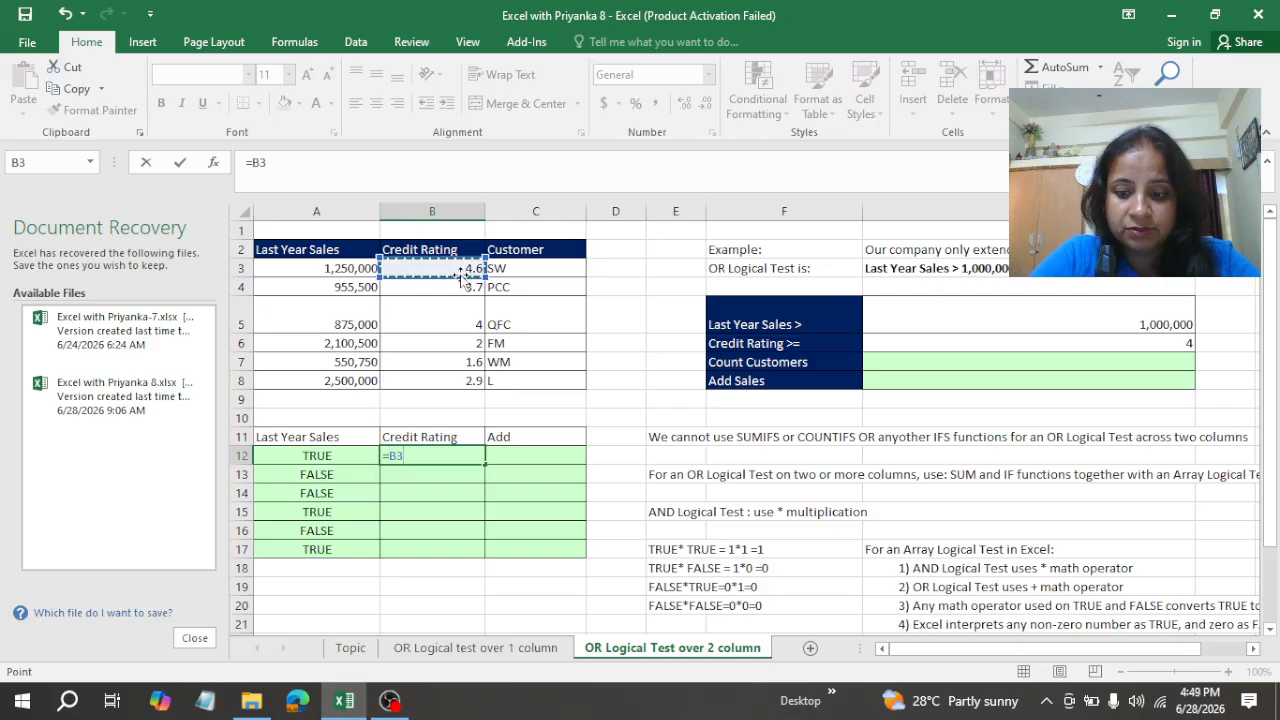
{"action": "type", "text": ">="}
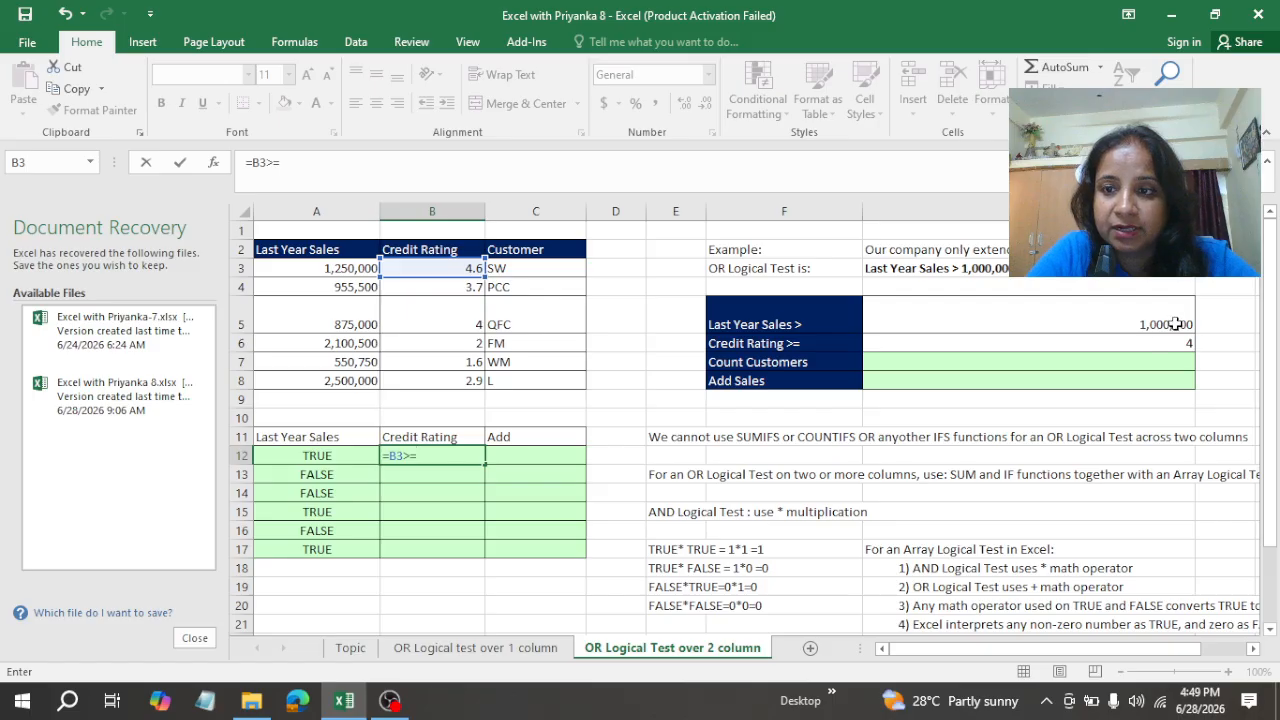
{"action": "left_click", "coordinate": [1151, 343]}
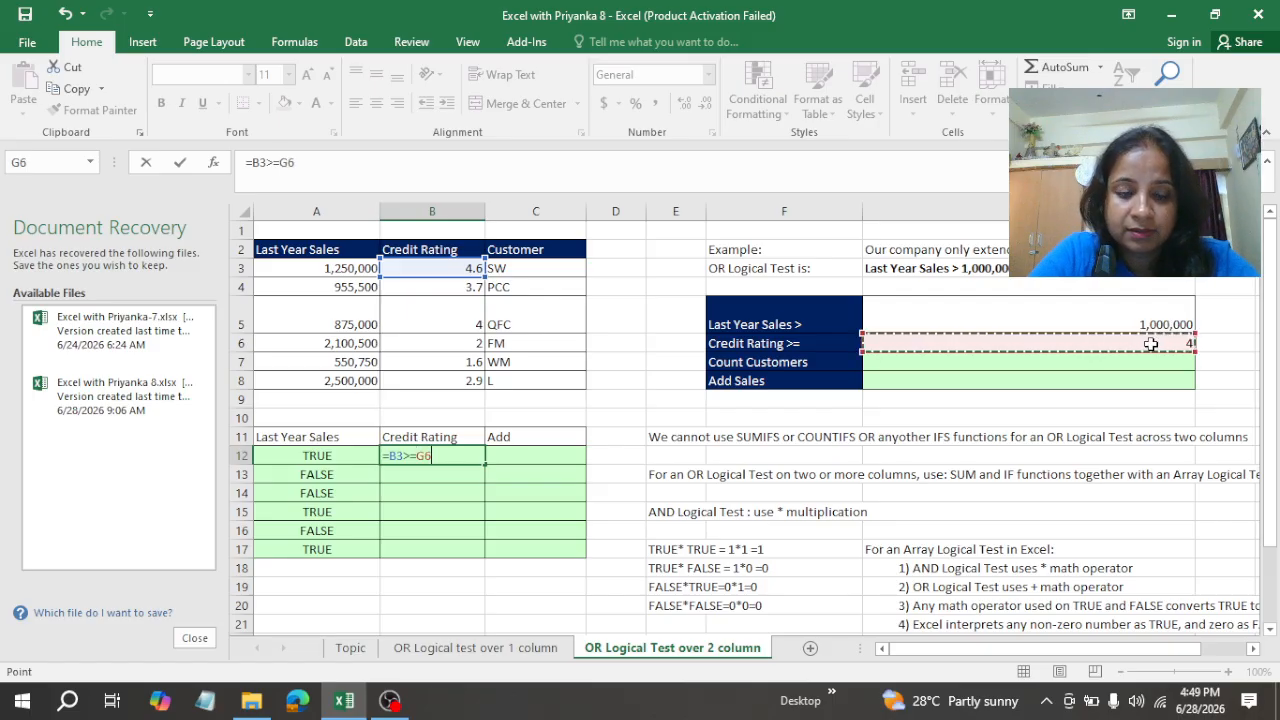
{"action": "key", "text": "F4"}
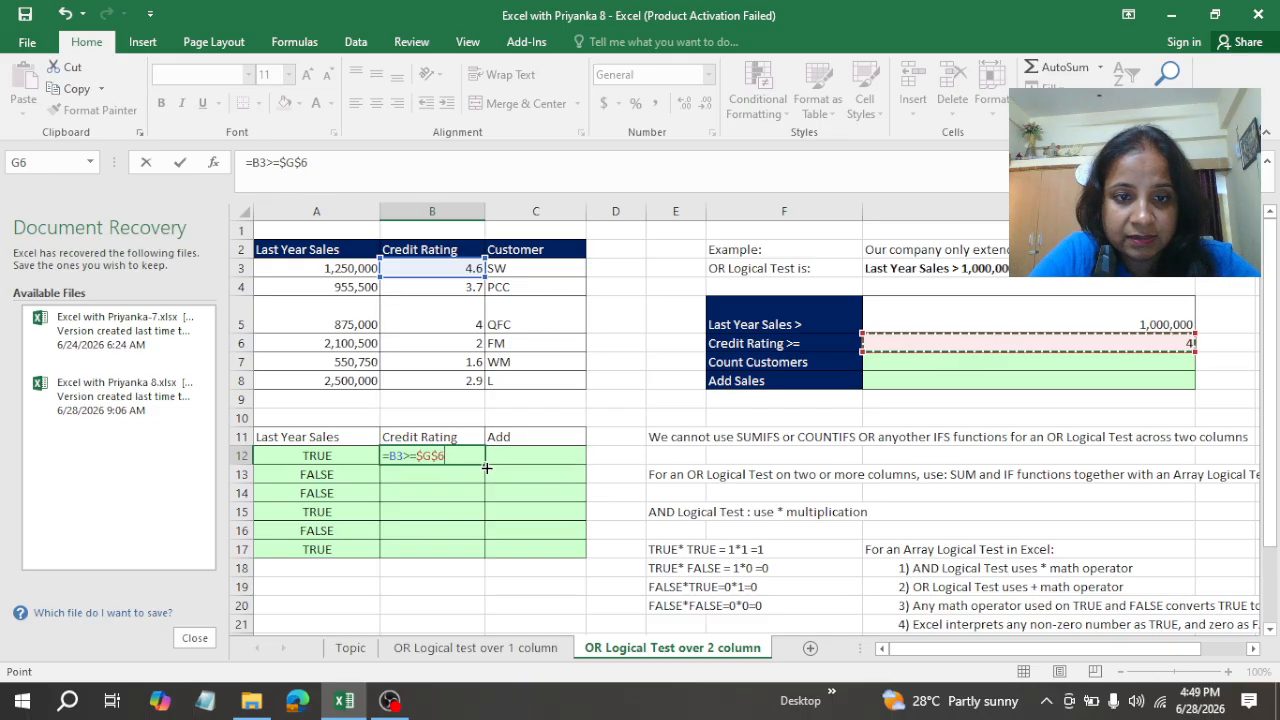
{"action": "key", "text": "Return"}
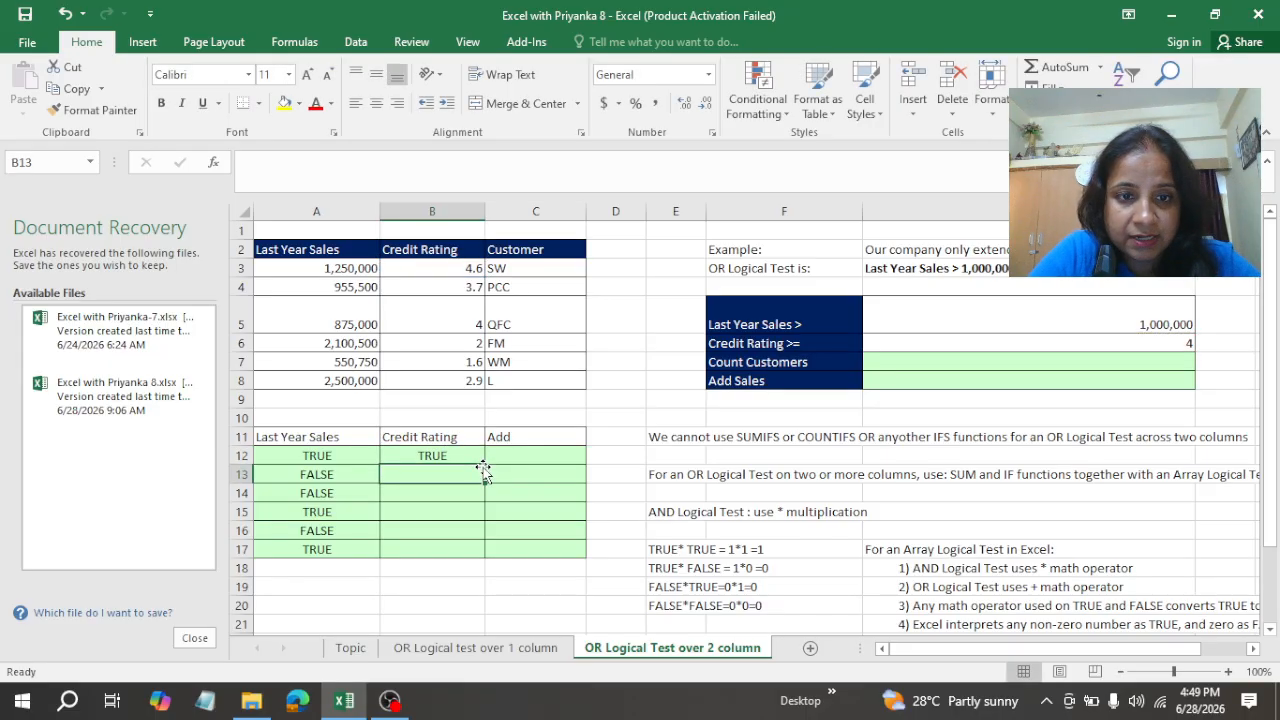
{"action": "left_click", "coordinate": [481, 462]}
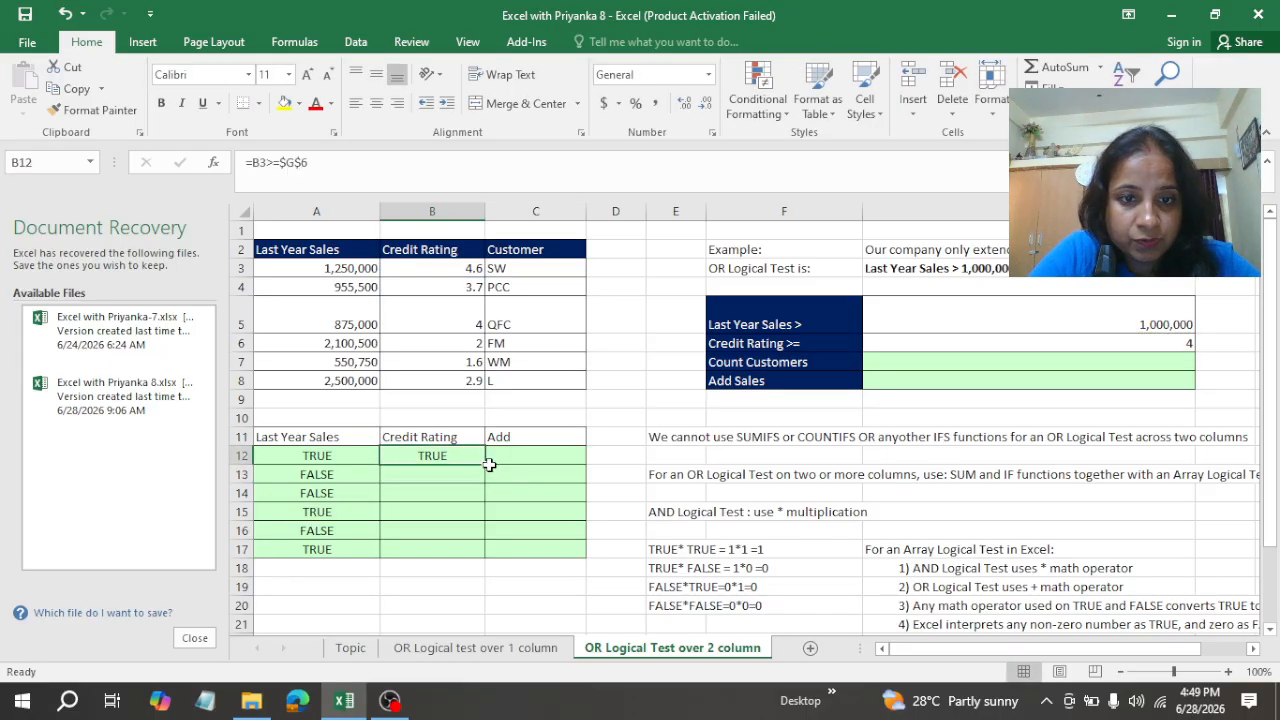
{"action": "left_click_drag", "start_coordinate": [489, 464], "coordinate": [465, 558]}
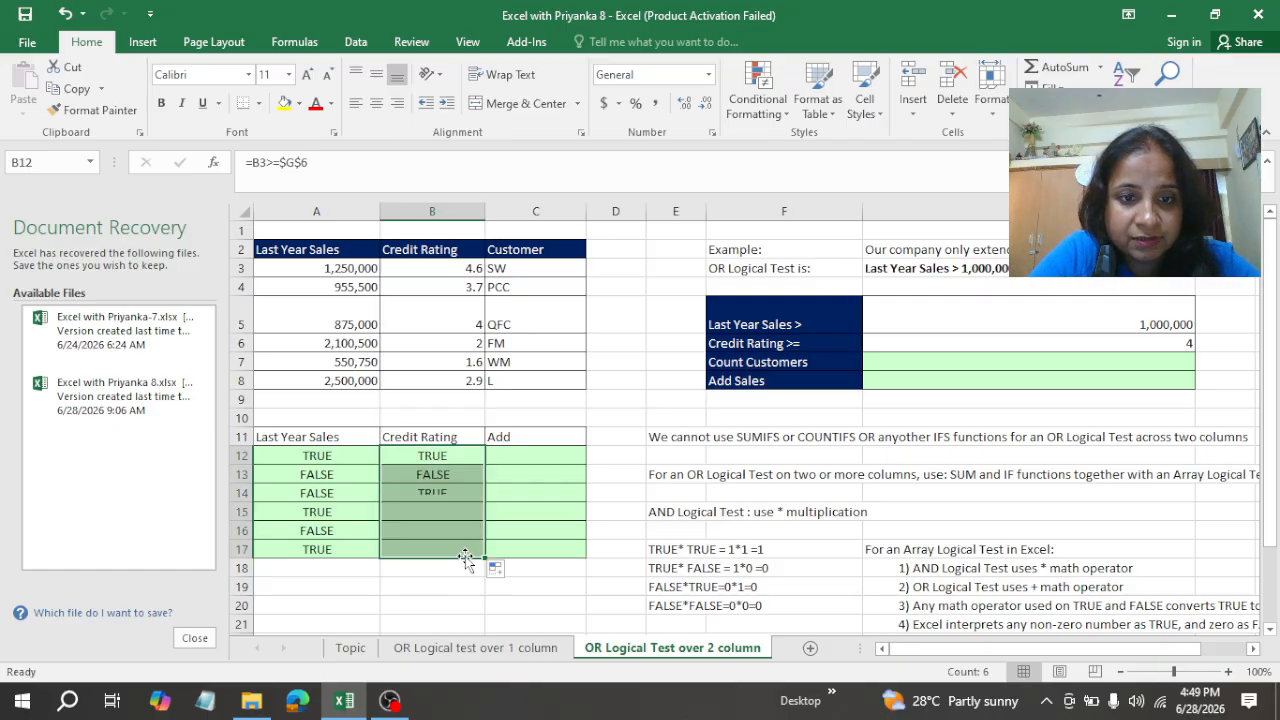
Step: Enter =A12+B12 in C12 to add the two logical tests and fill the formula down to C17
{"action": "left_click", "coordinate": [512, 458]}
{"action": "type", "text": "="}
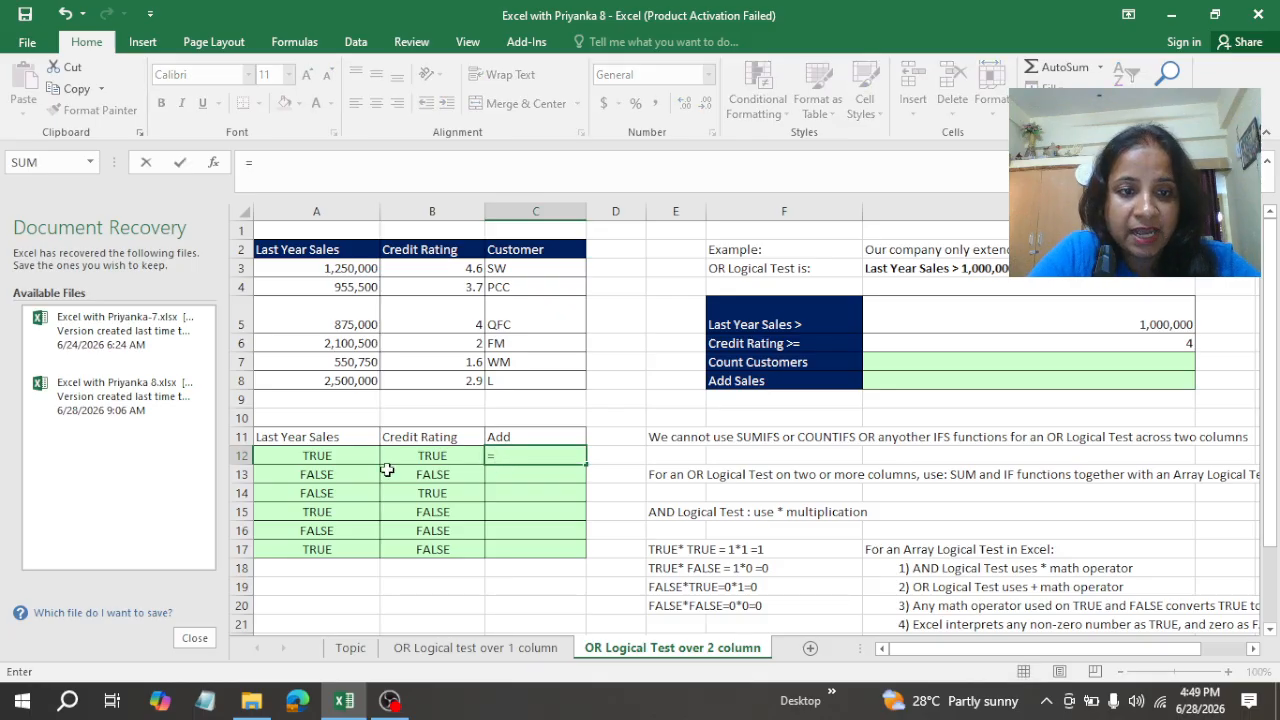
{"action": "left_click", "coordinate": [318, 458]}
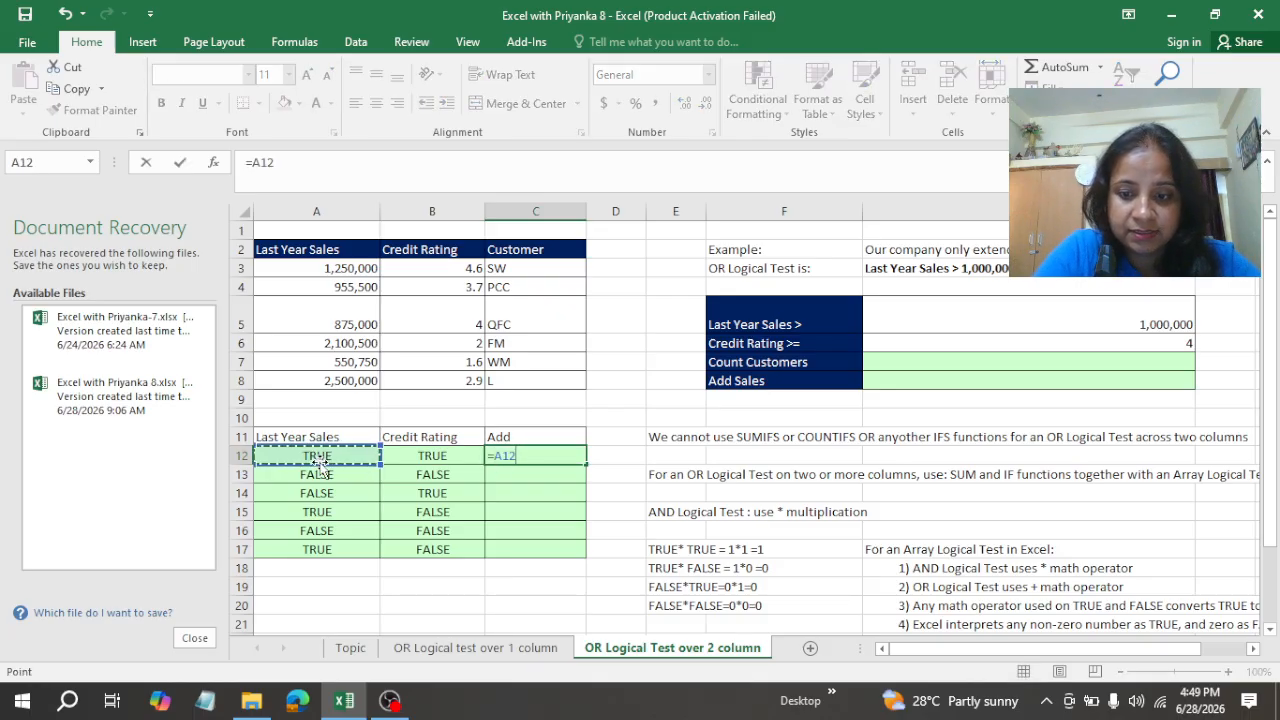
{"action": "type", "text": "+"}
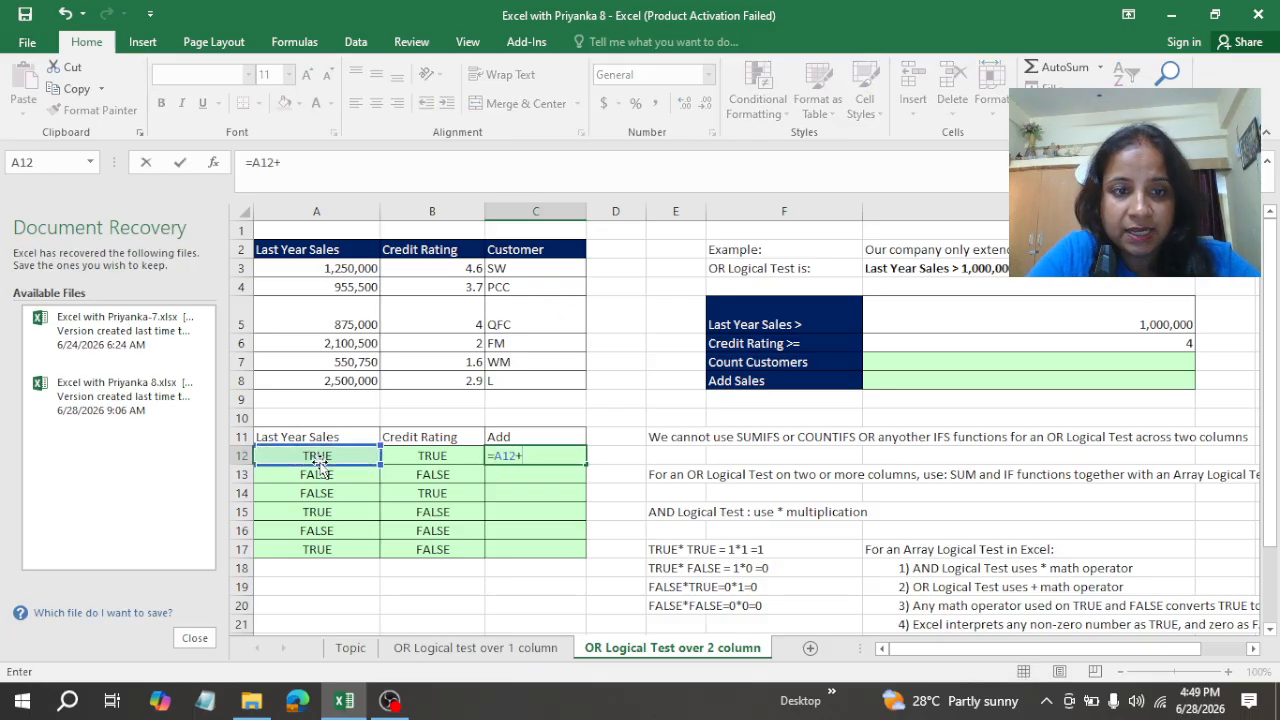
{"action": "left_click", "coordinate": [430, 463]}
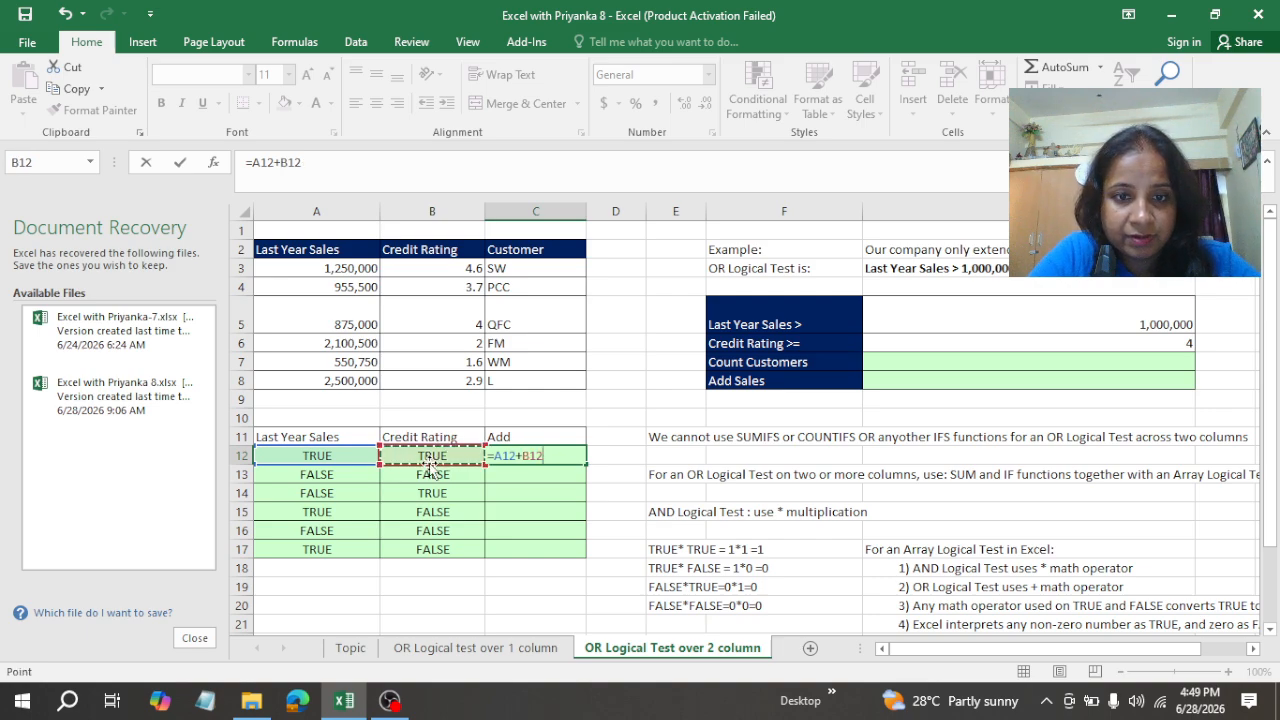
{"action": "key", "text": "Return"}
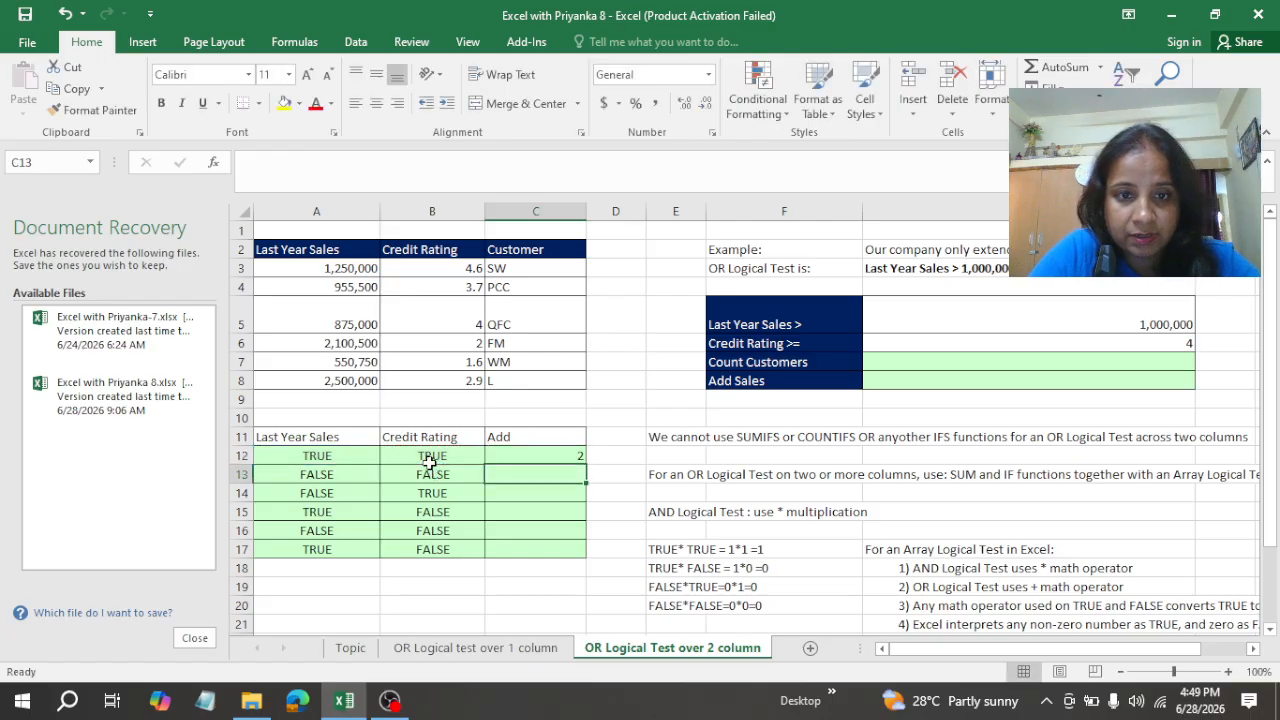
{"action": "left_click", "coordinate": [548, 453]}
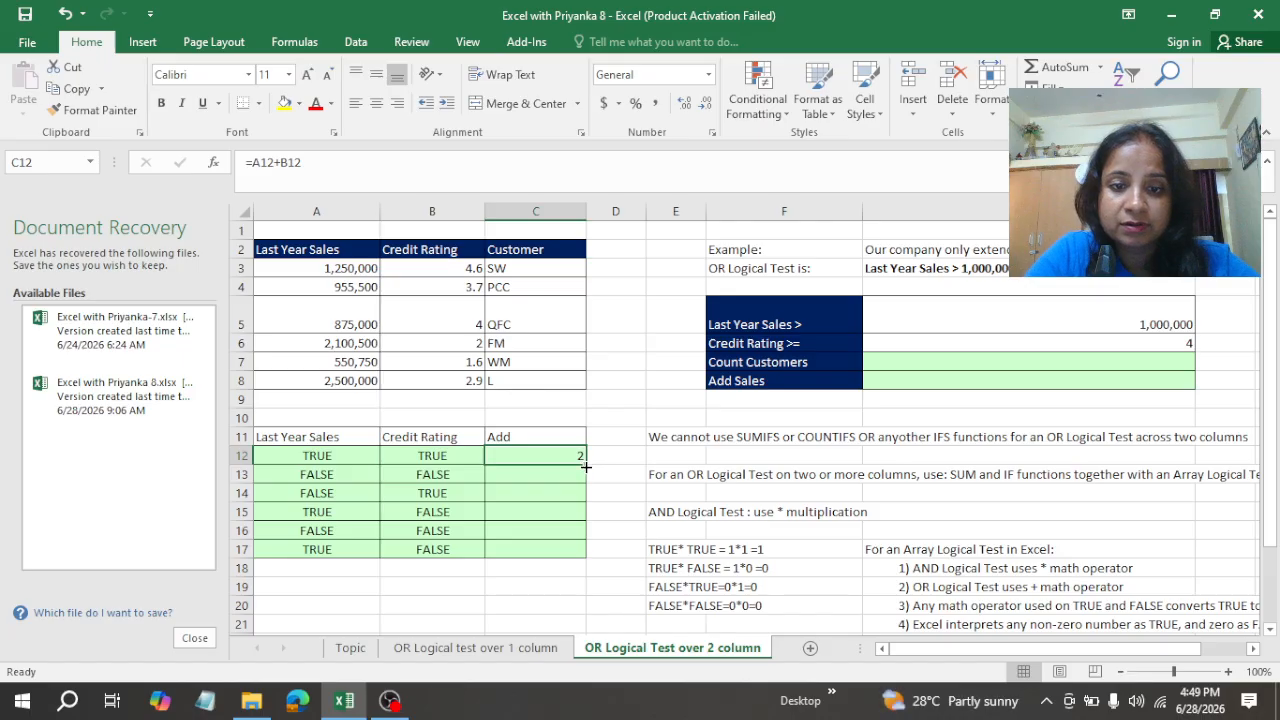
{"action": "left_click_drag", "start_coordinate": [586, 466], "coordinate": [578, 554]}
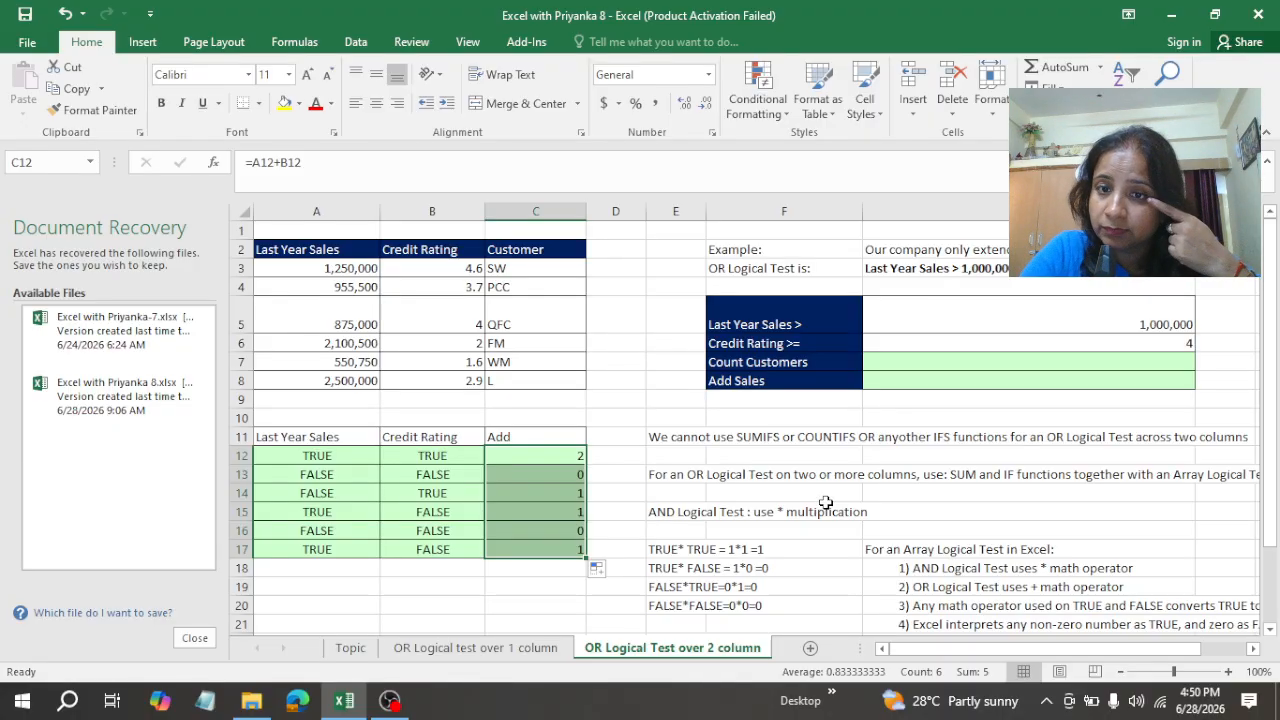
Step: Start an IF formula in the Count Customers cell G7 with the sales test (A3:A8>G5) as its first logical test
{"action": "left_click", "coordinate": [922, 365]}
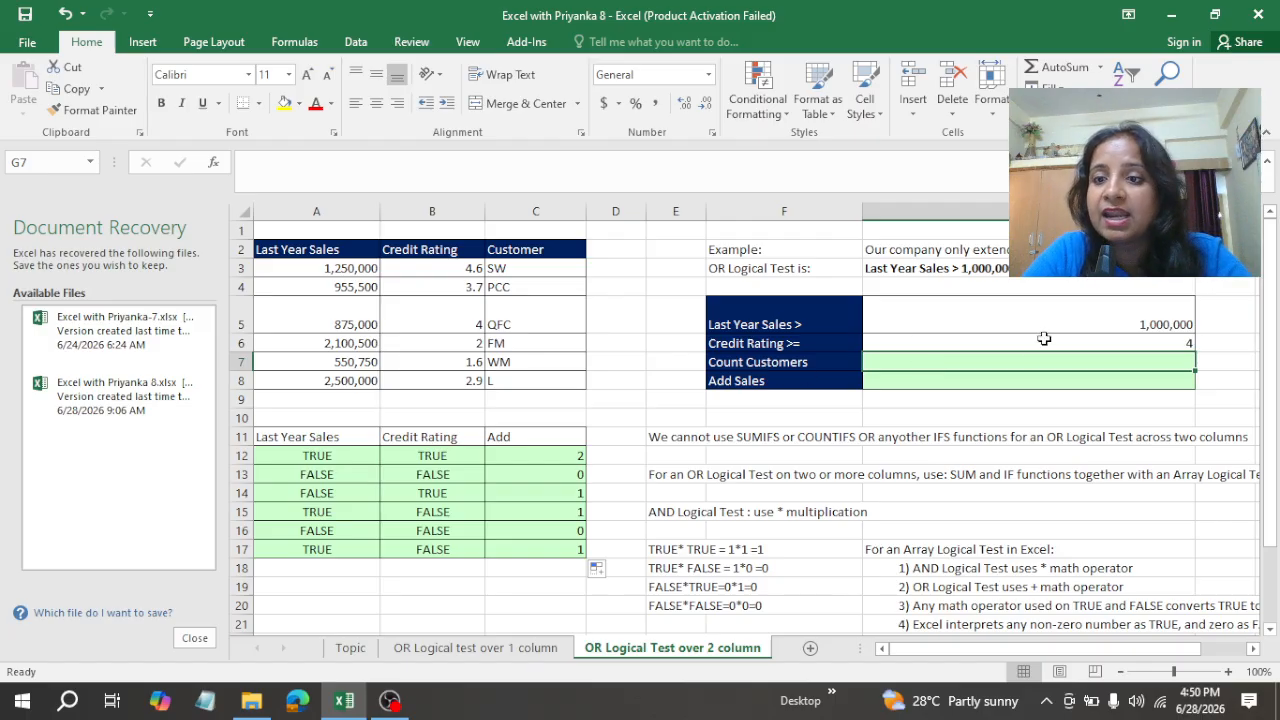
{"action": "left_click", "coordinate": [1080, 324]}
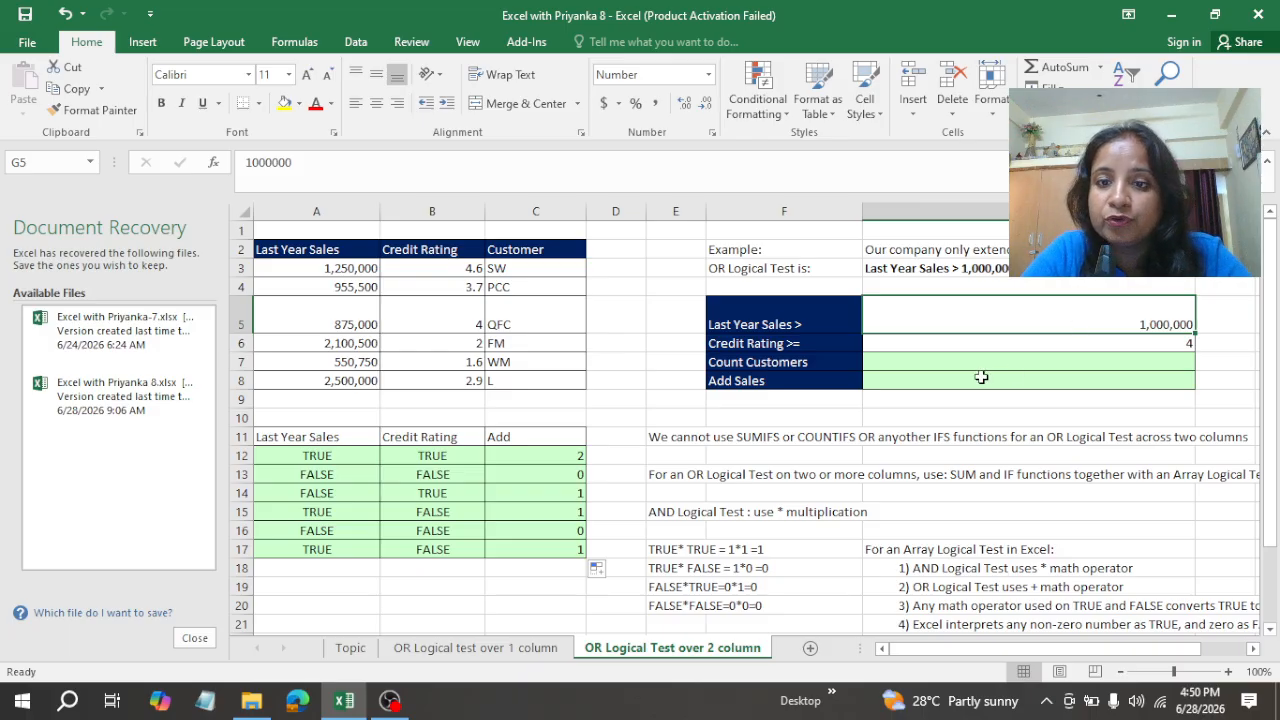
{"action": "left_click", "coordinate": [946, 366]}
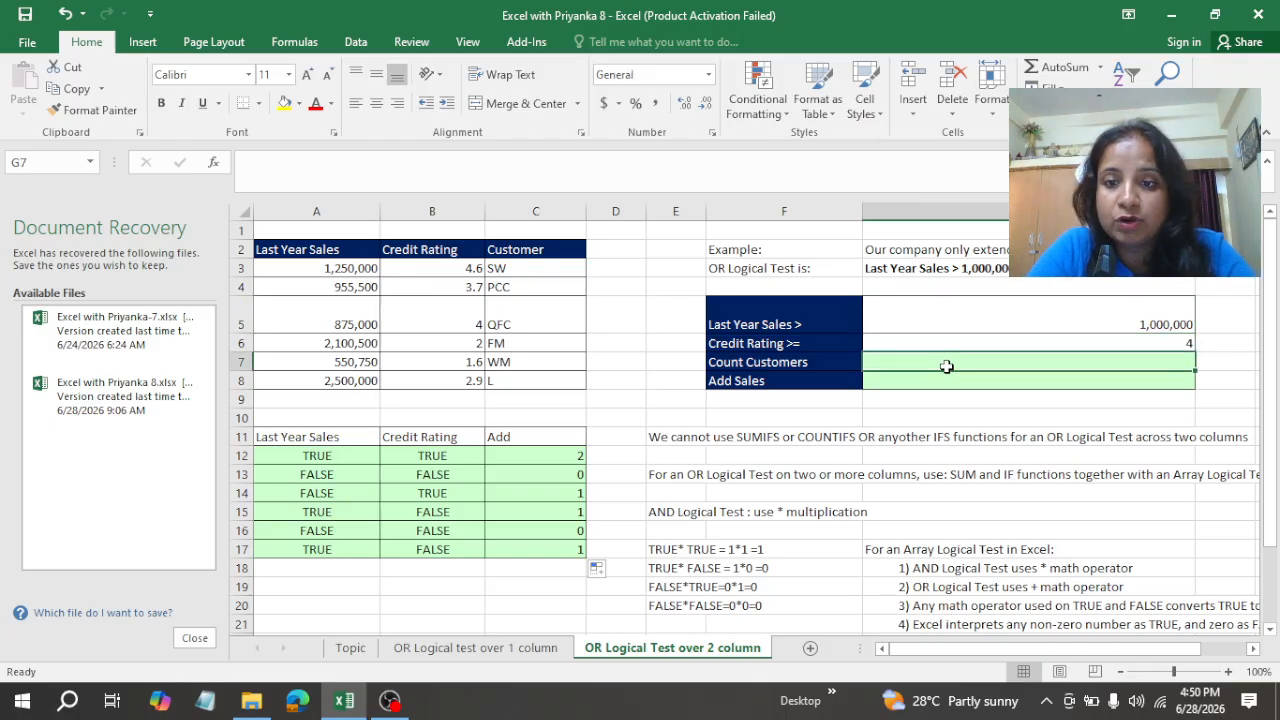
{"action": "type", "text": "=if"}
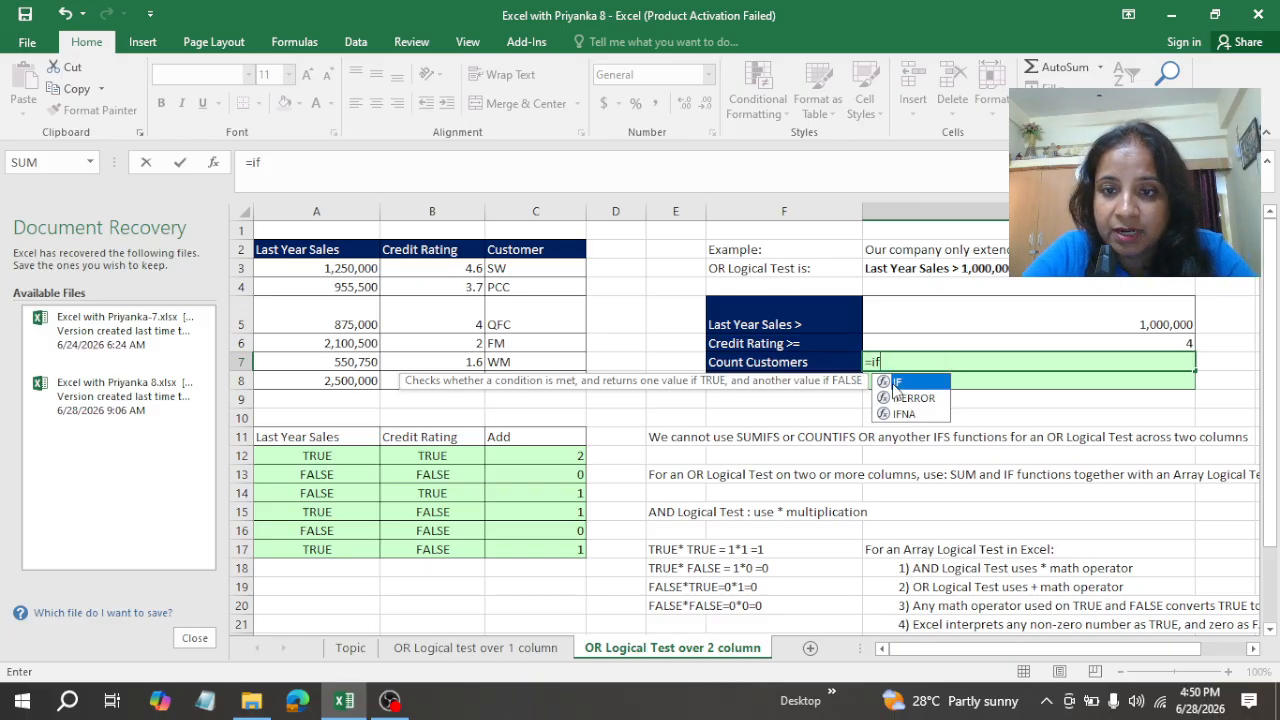
{"action": "double_click", "coordinate": [893, 386]}
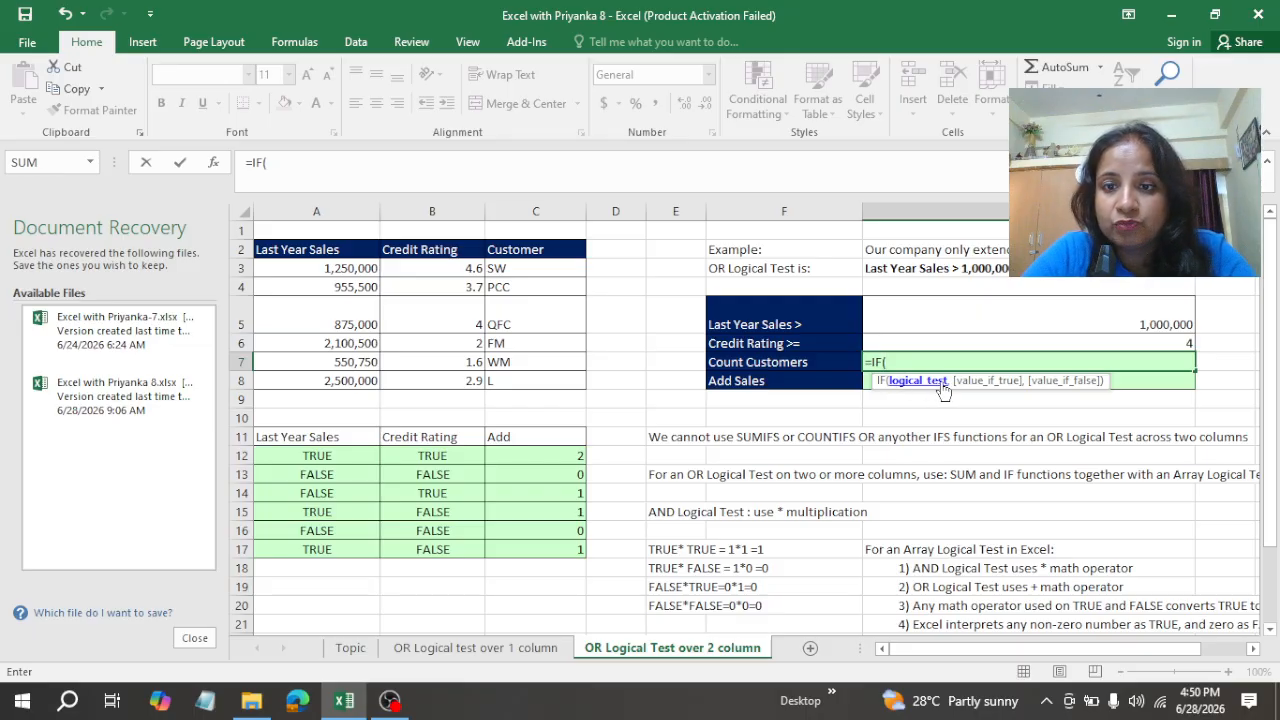
{"action": "type", "text": "("}
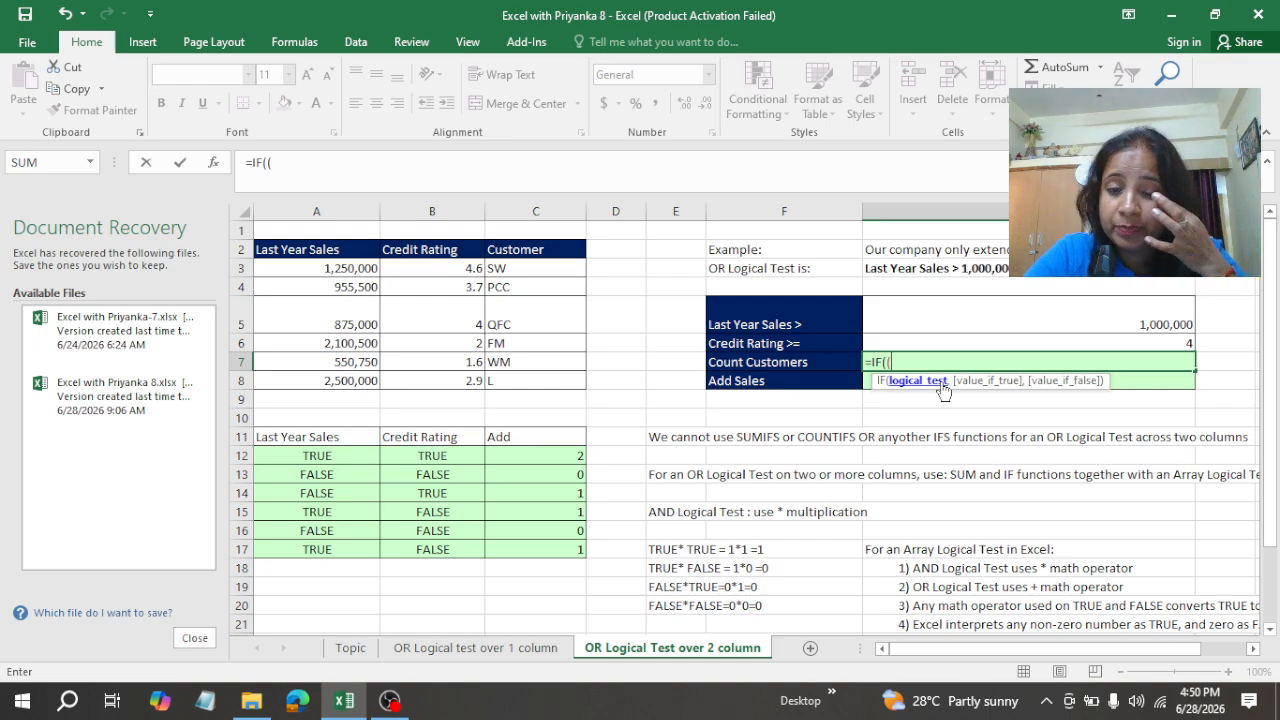
{"action": "left_click", "coordinate": [342, 268]}
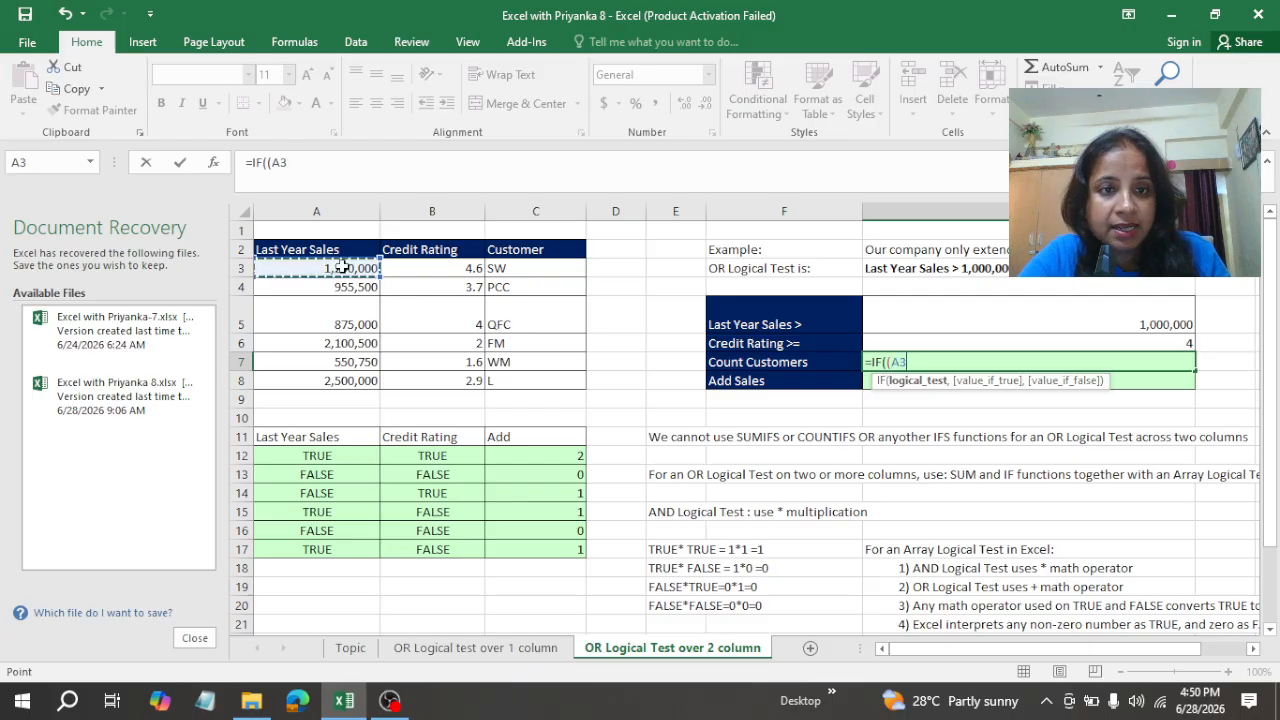
{"action": "left_click_drag", "start_coordinate": [342, 268], "coordinate": [355, 383]}
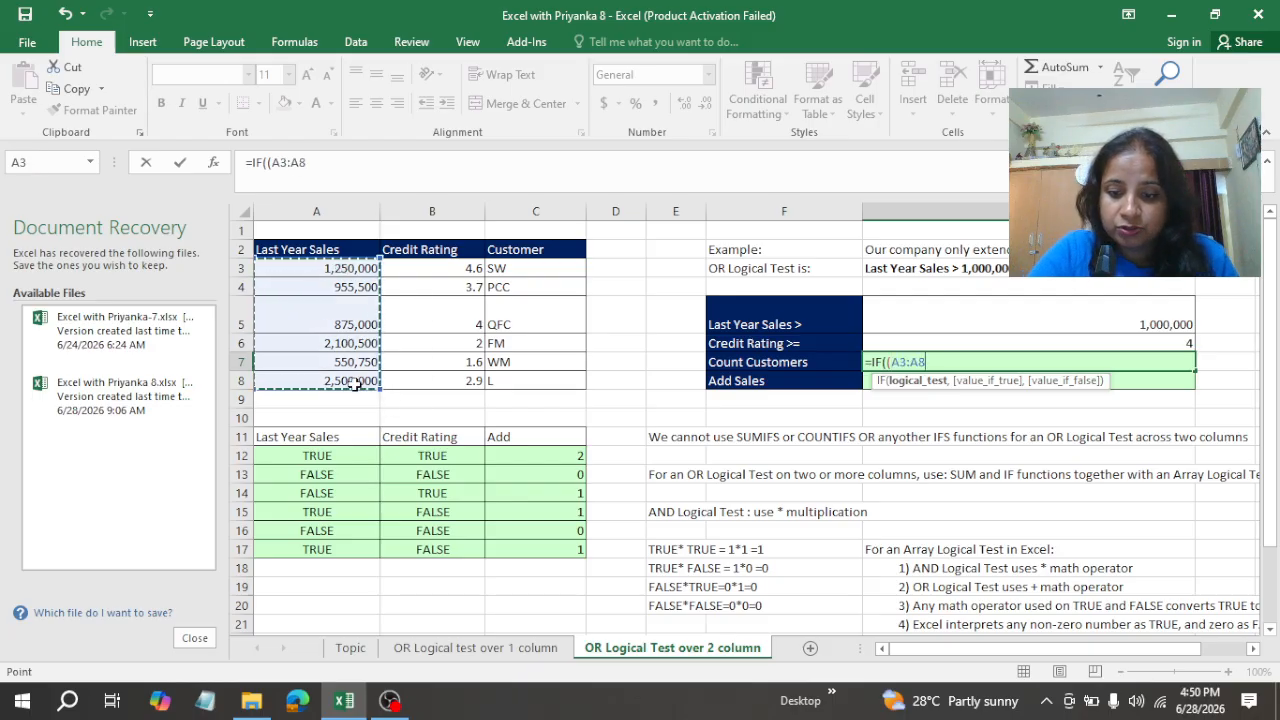
{"action": "type", "text": ">"}
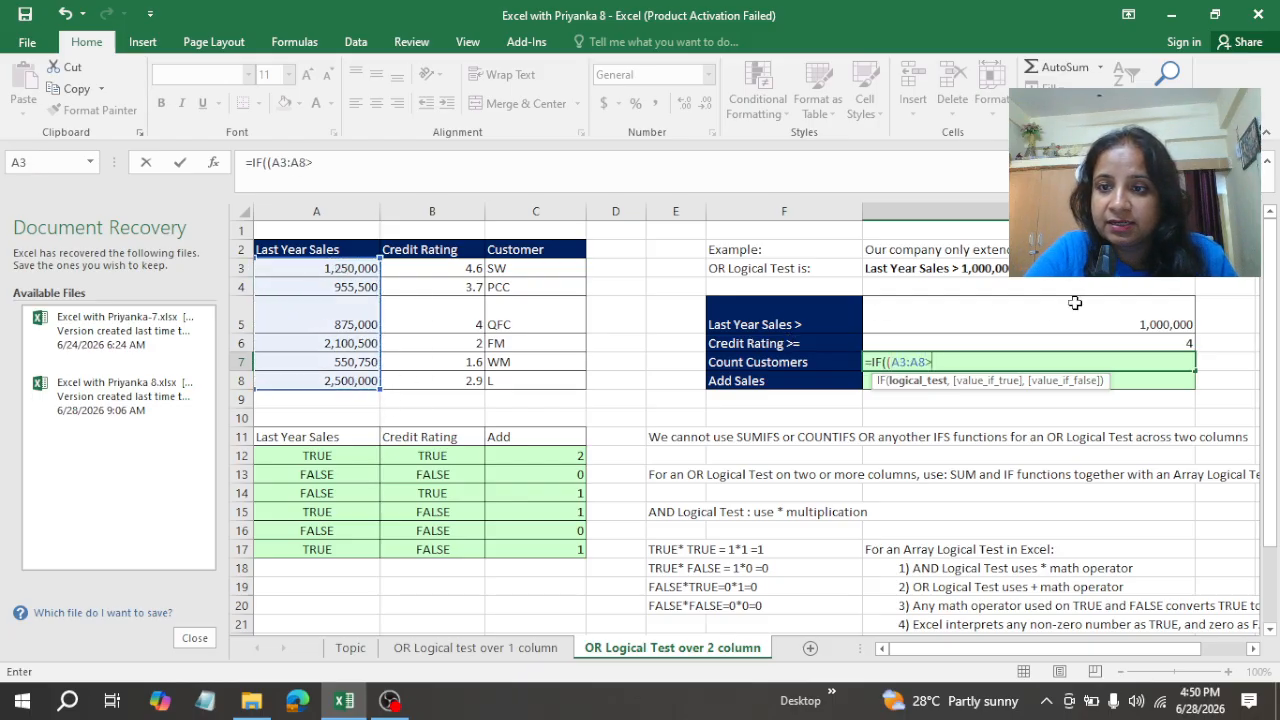
{"action": "left_click", "coordinate": [1142, 325]}
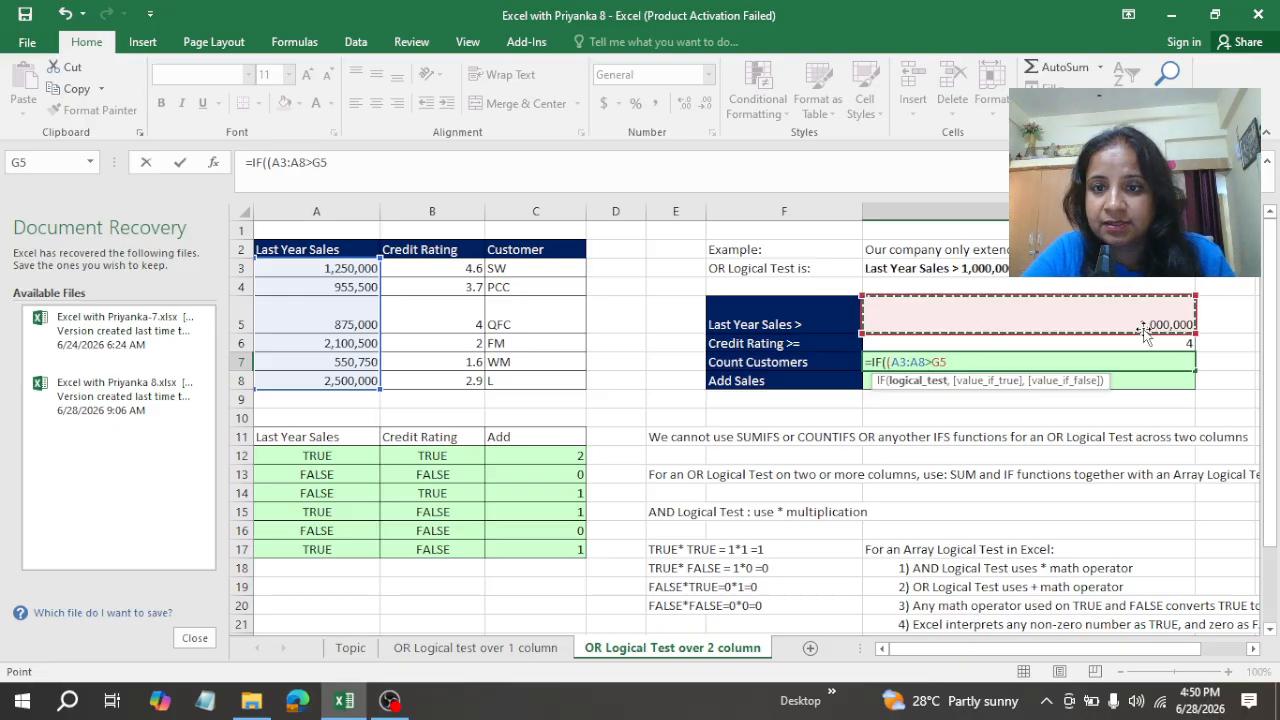
{"action": "type", "text": ")"}
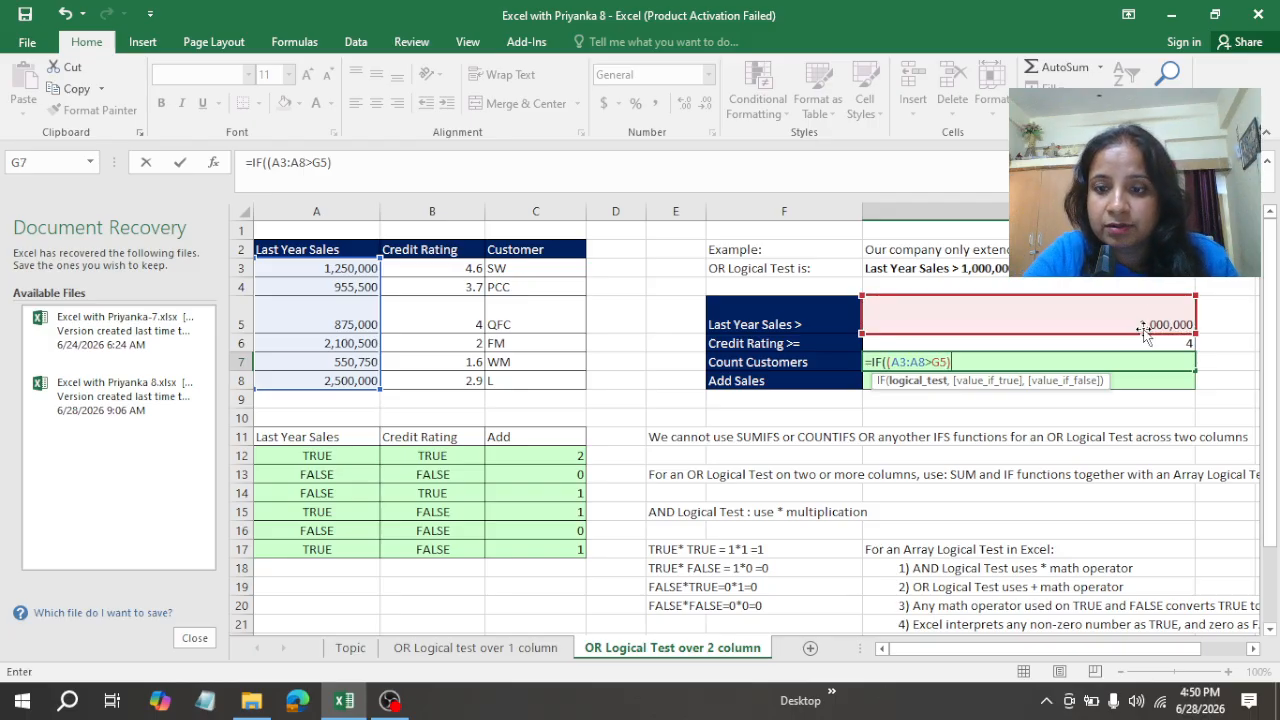
{"action": "type", "text": "+"}
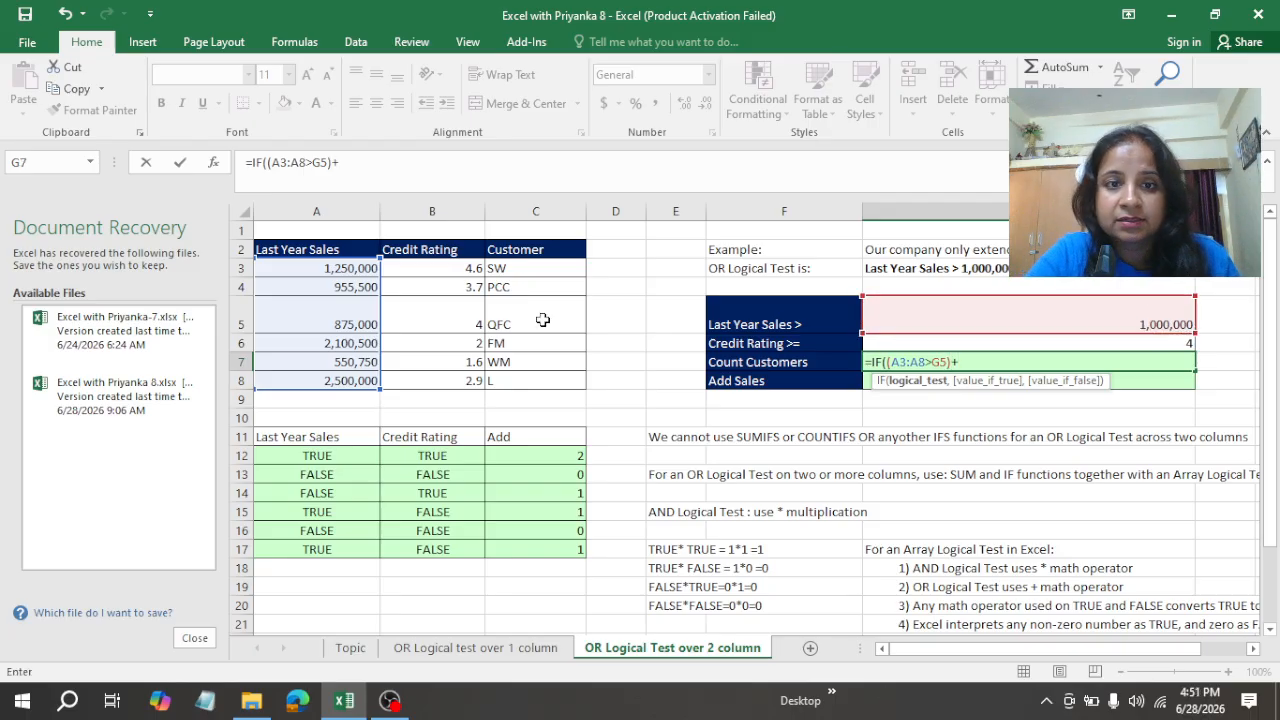
Step: Add the credit rating test +(B3:B8>=G6) to the IF formula's logical test in G7 and close the IF parenthesis
{"action": "left_click", "coordinate": [468, 268]}
{"action": "left_click_drag", "start_coordinate": [468, 268], "coordinate": [468, 380]}
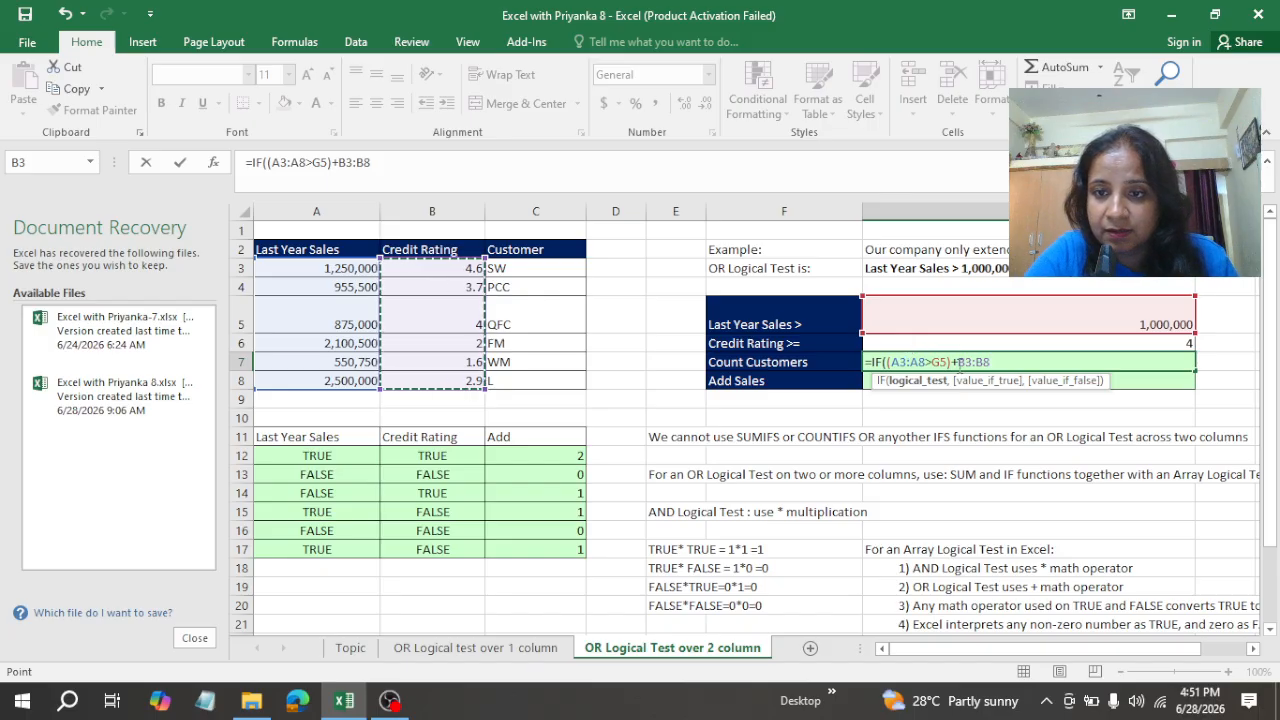
{"action": "left_click", "coordinate": [960, 365]}
{"action": "type", "text": "("}
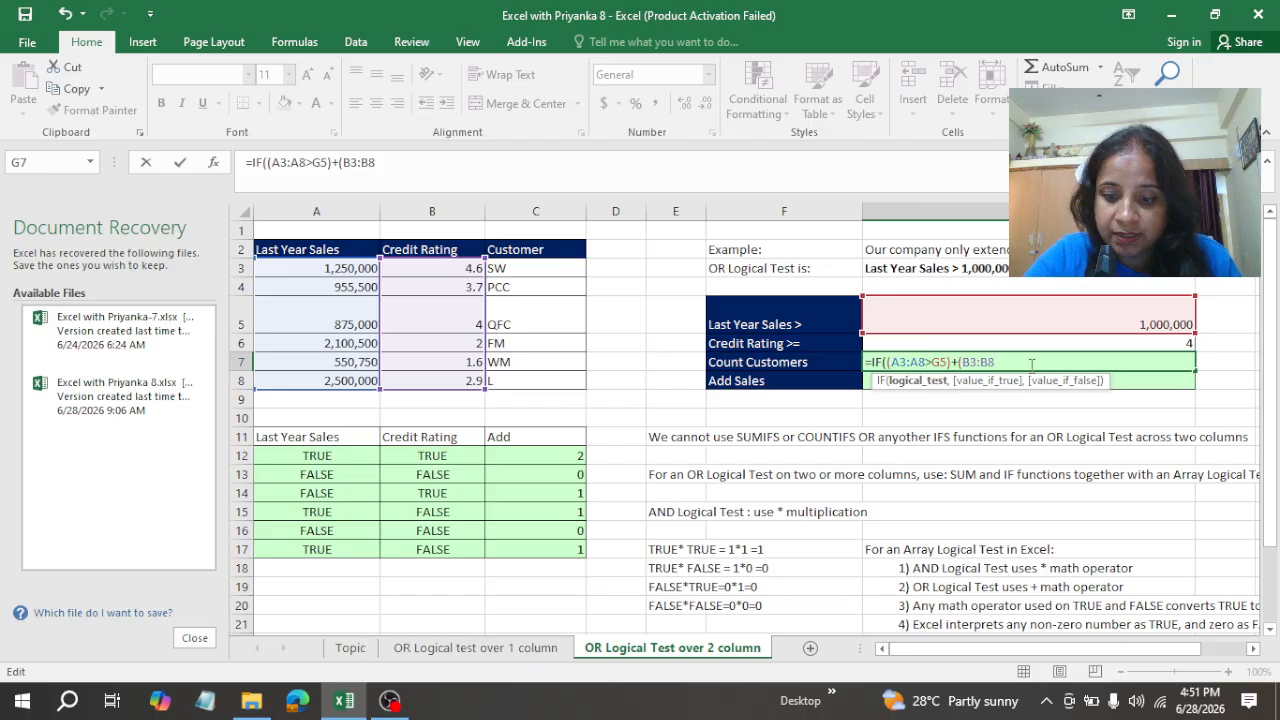
{"action": "type", "text": ">="}
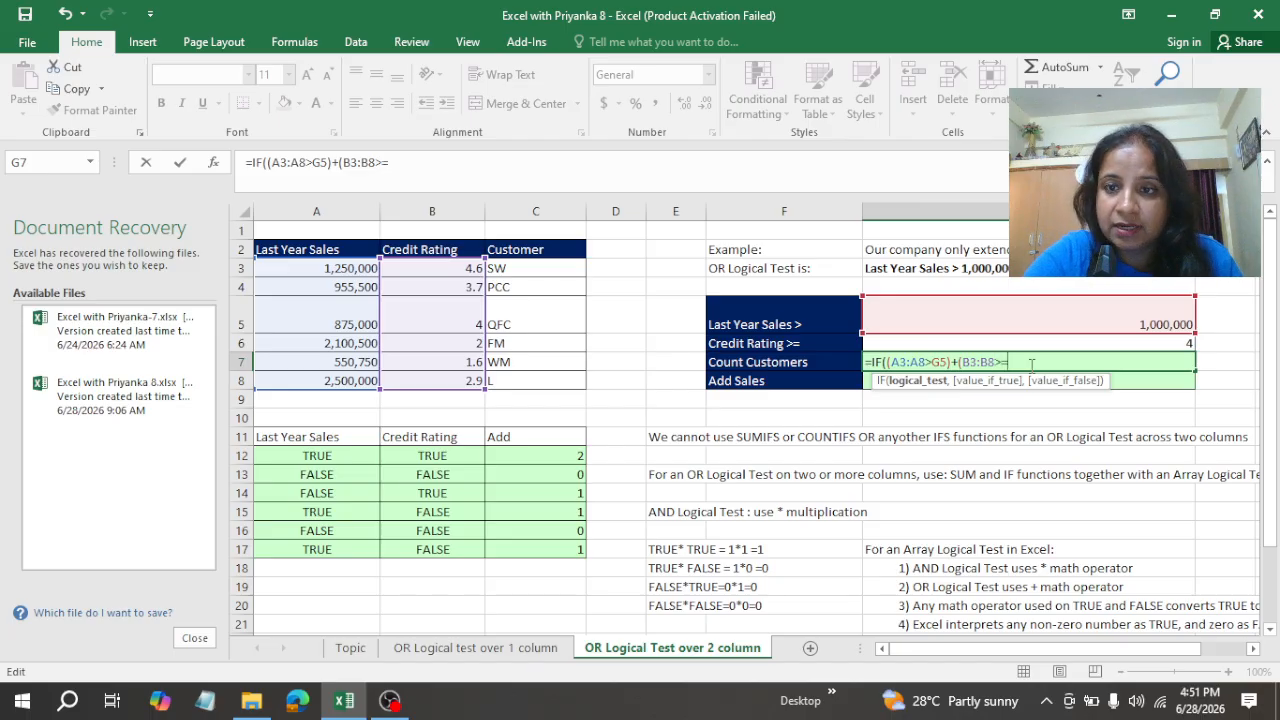
{"action": "left_click", "coordinate": [1168, 343]}
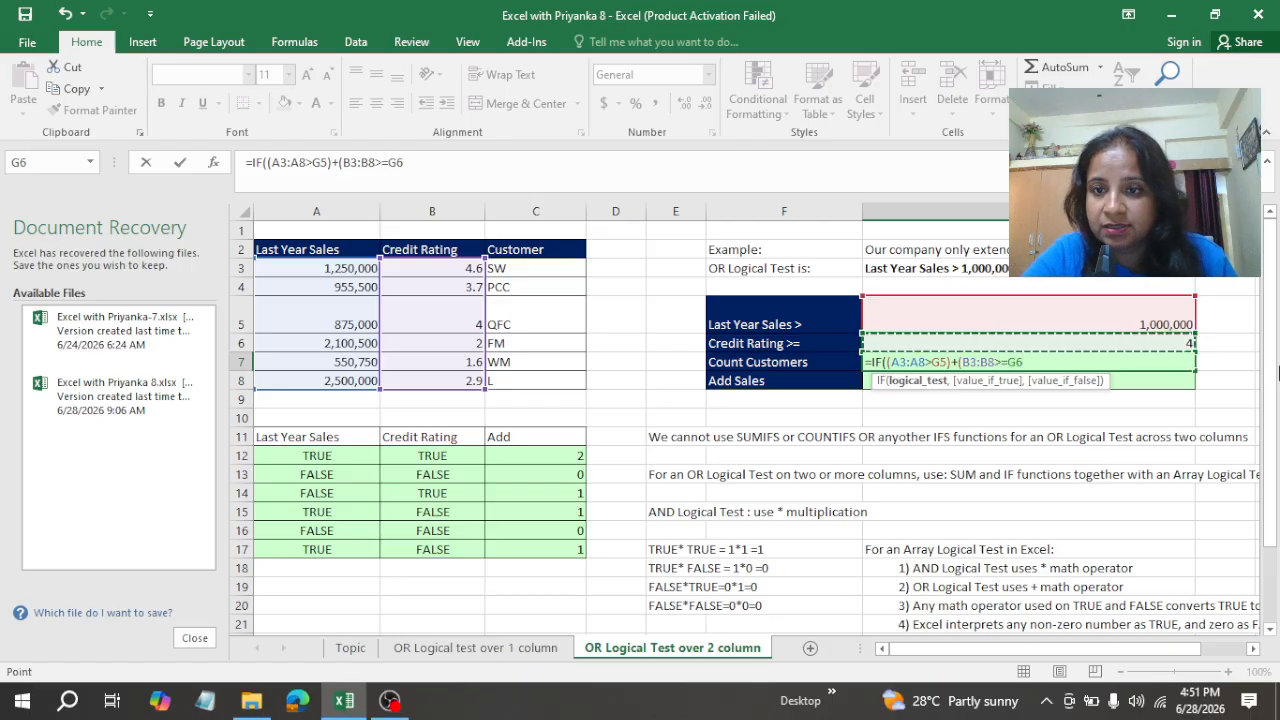
{"action": "type", "text": ")"}
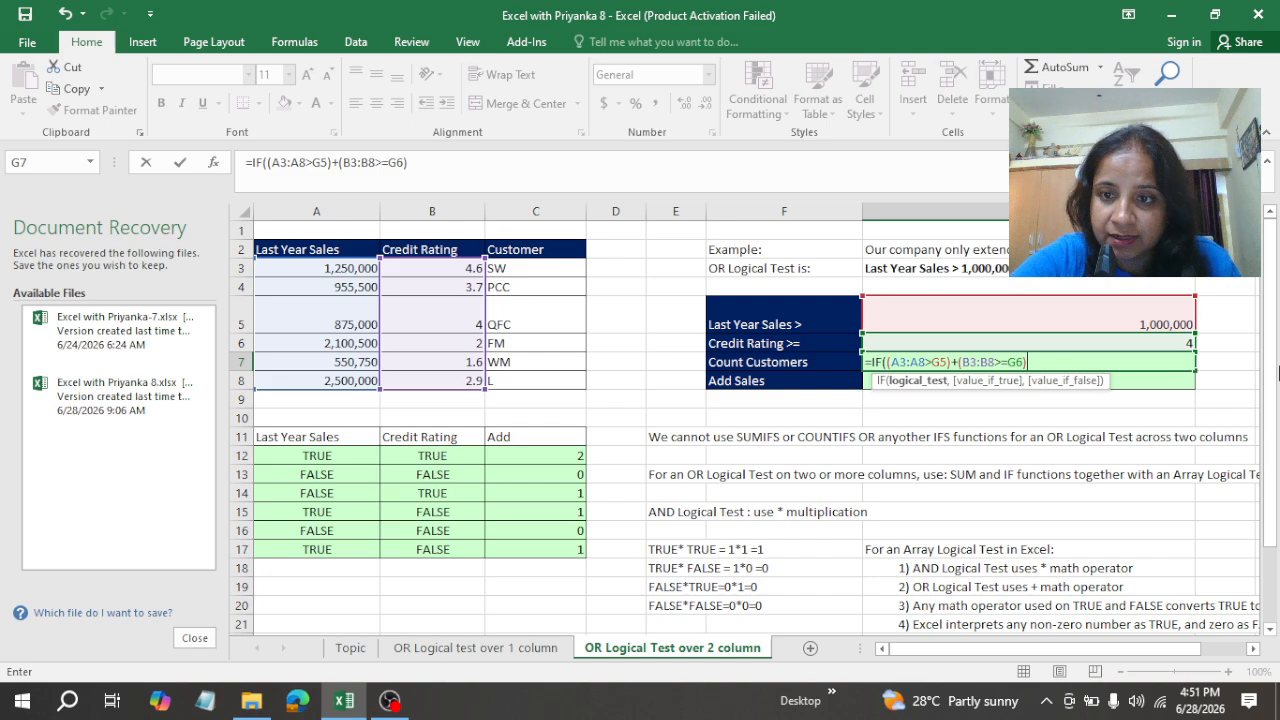
{"action": "type", "text": ")"}
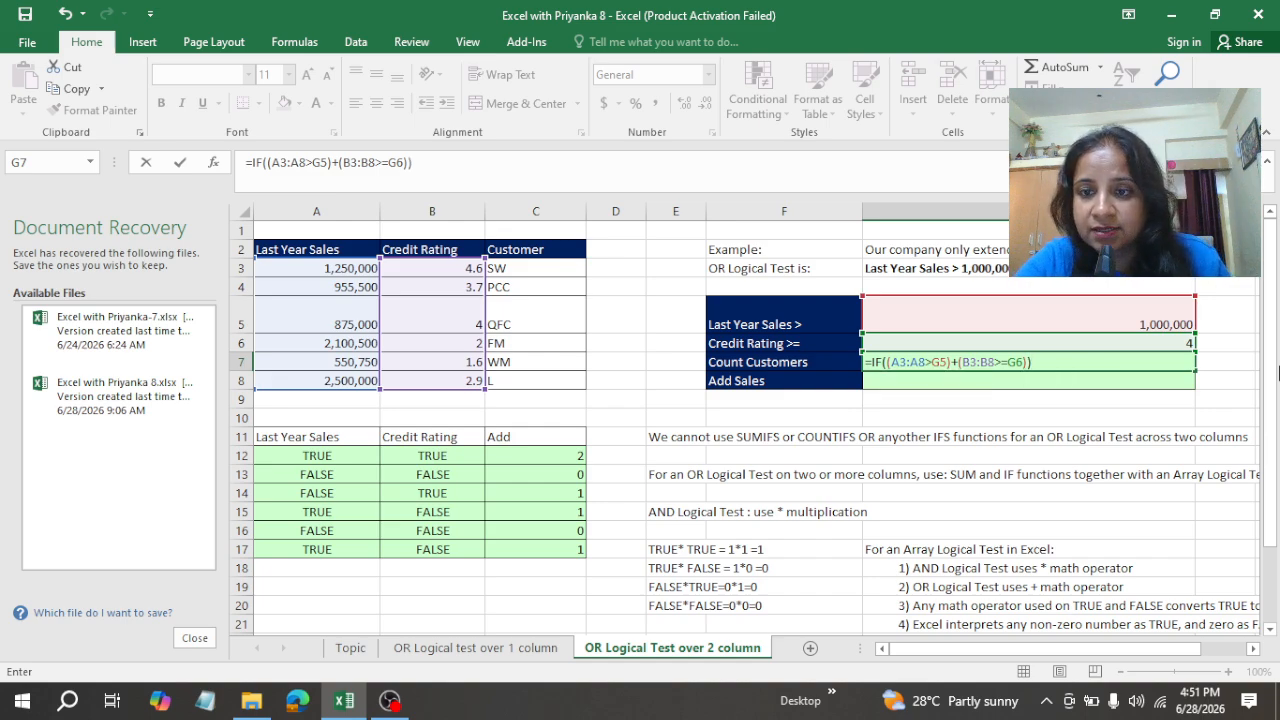
Step: Complete the IF function in G7 with 1 as the value if true and 0 as the value if false
{"action": "left_click", "coordinate": [871, 364]}
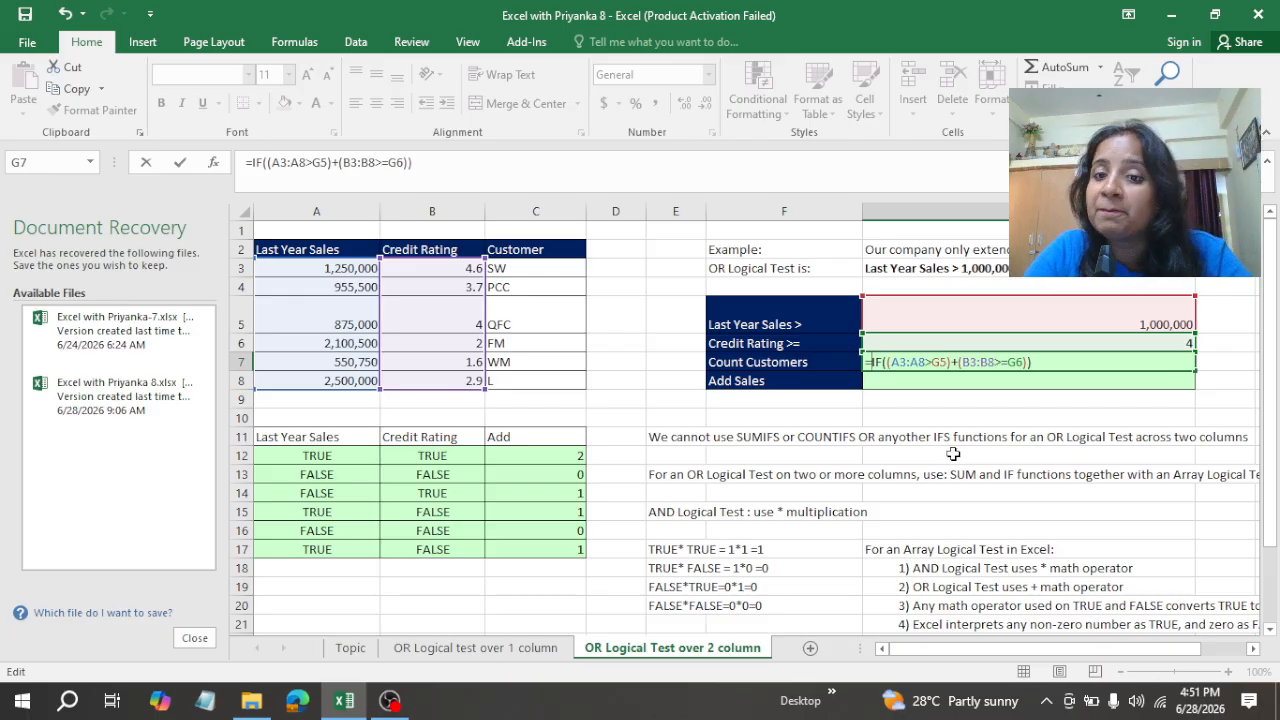
{"action": "left_click", "coordinate": [1025, 365]}
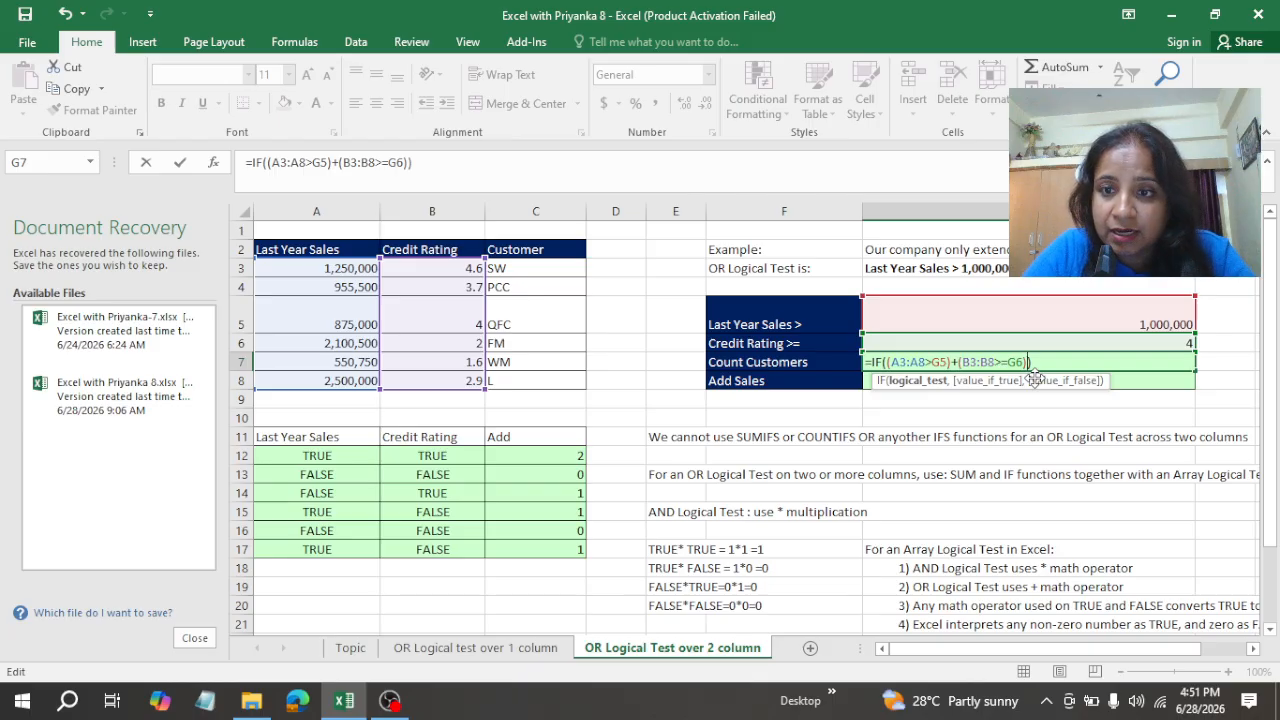
{"action": "type", "text": ","}
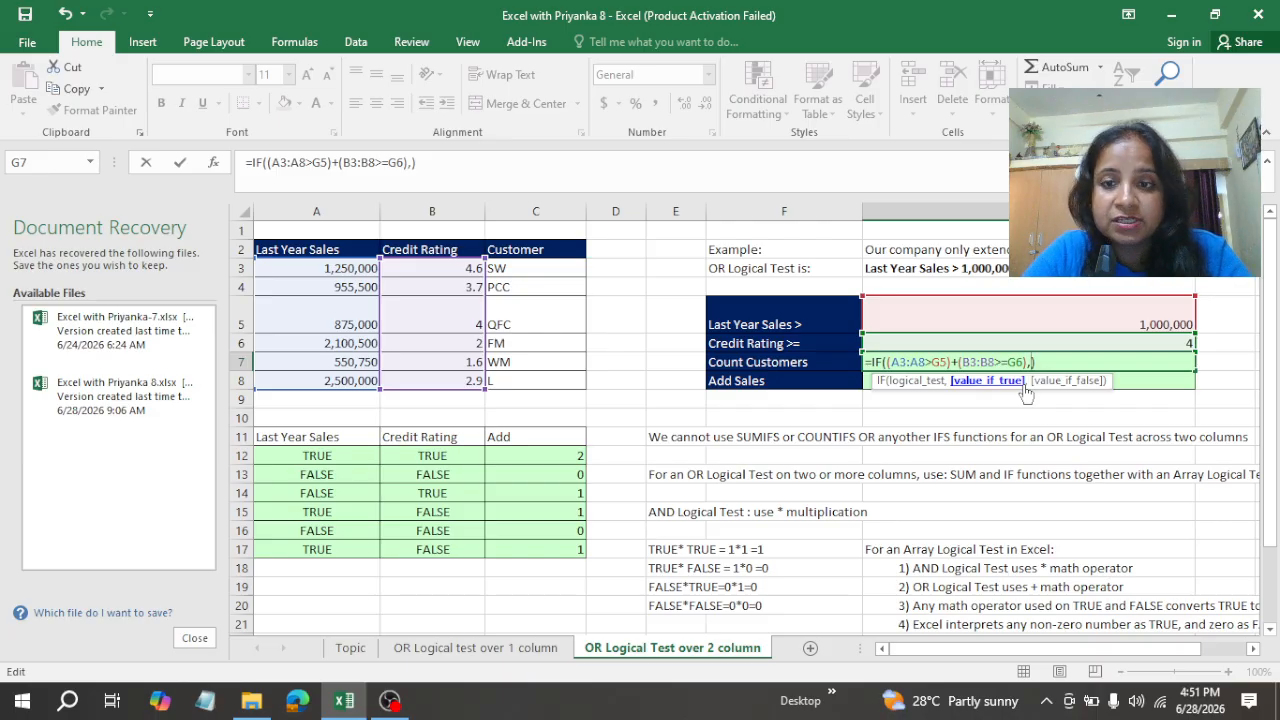
{"action": "type", "text": "1"}
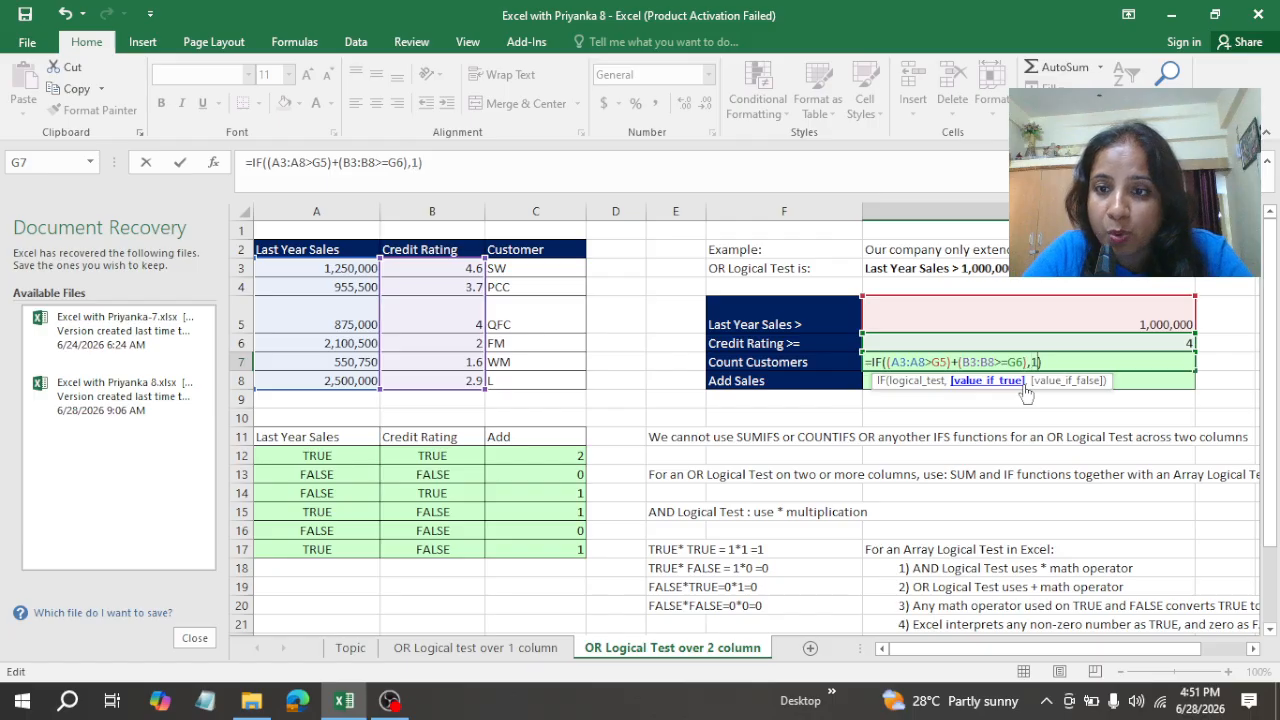
{"action": "type", "text": ","}
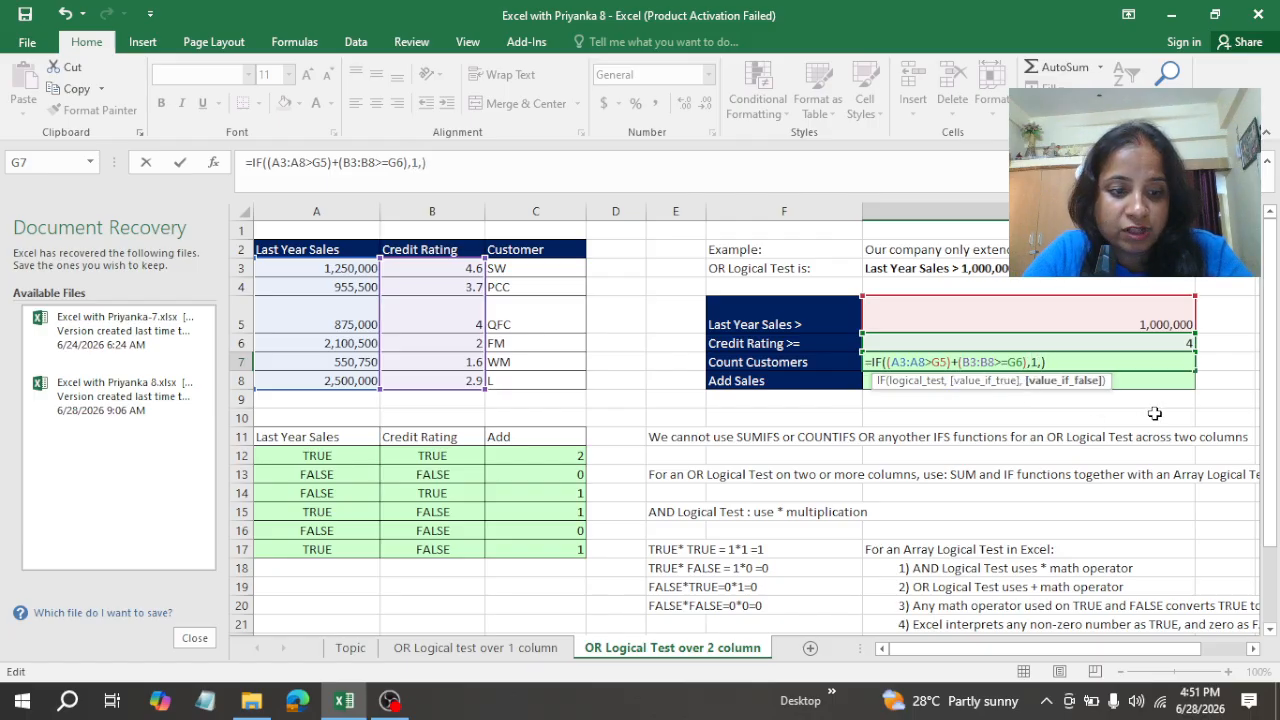
{"action": "type", "text": "0"}
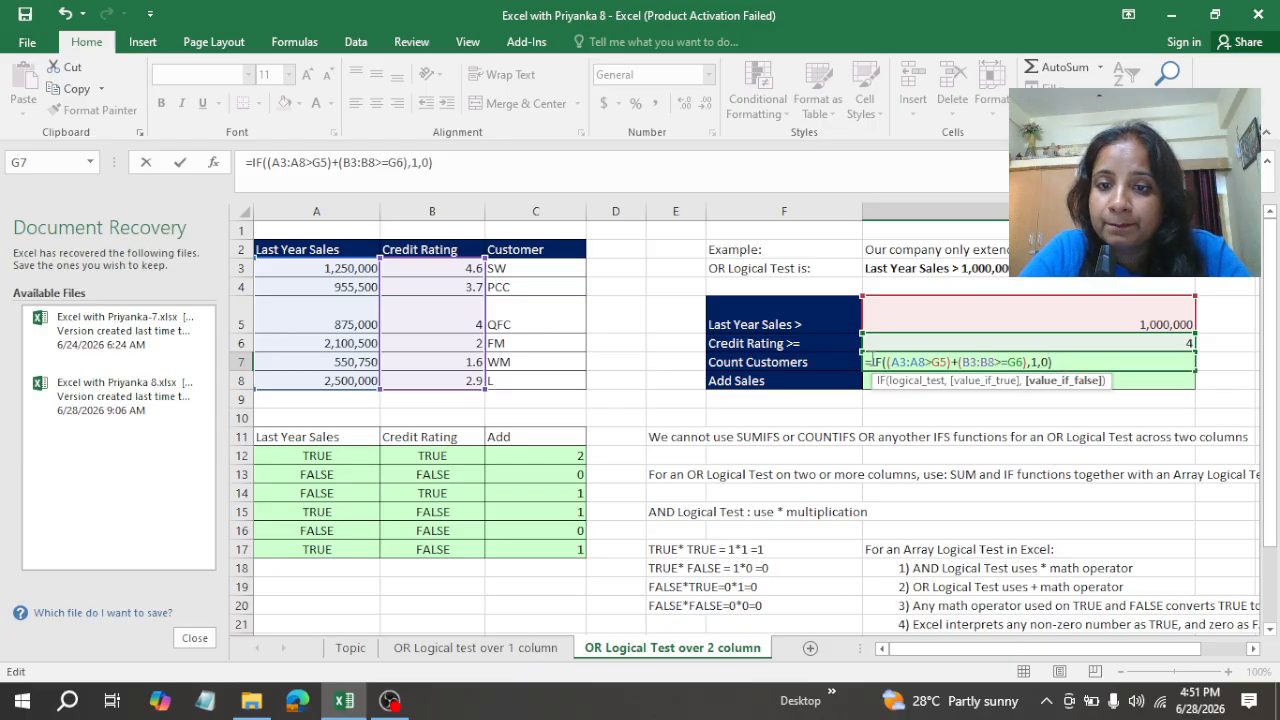
Step: Wrap the IF function in G7 in SUM and enter it as an array formula to count the customers
{"action": "left_click", "coordinate": [870, 361]}
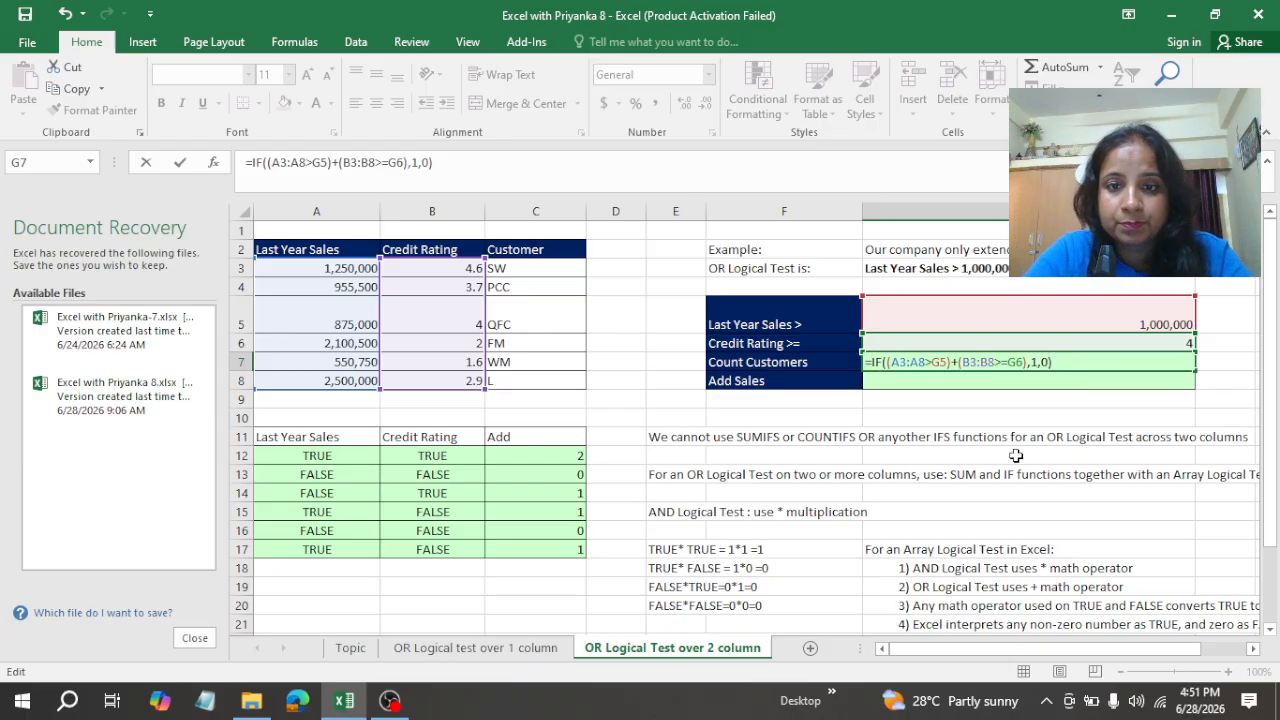
{"action": "type", "text": "S"}
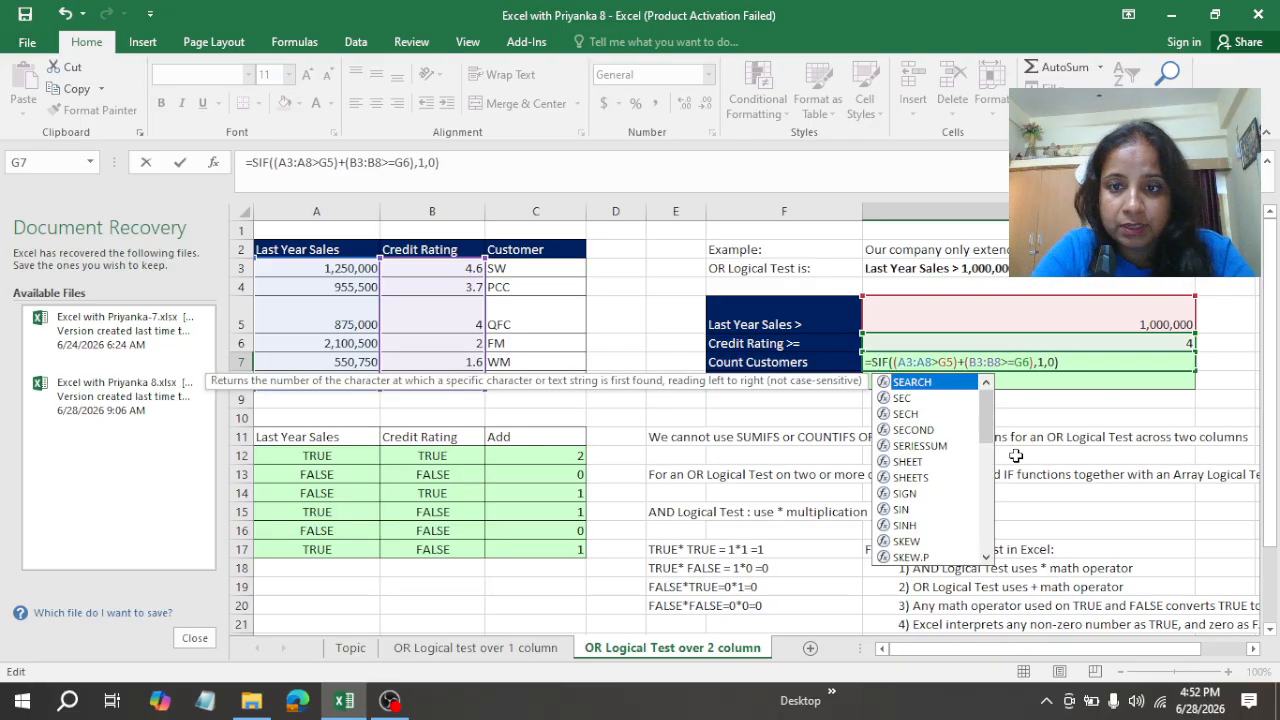
{"action": "type", "text": "UM"}
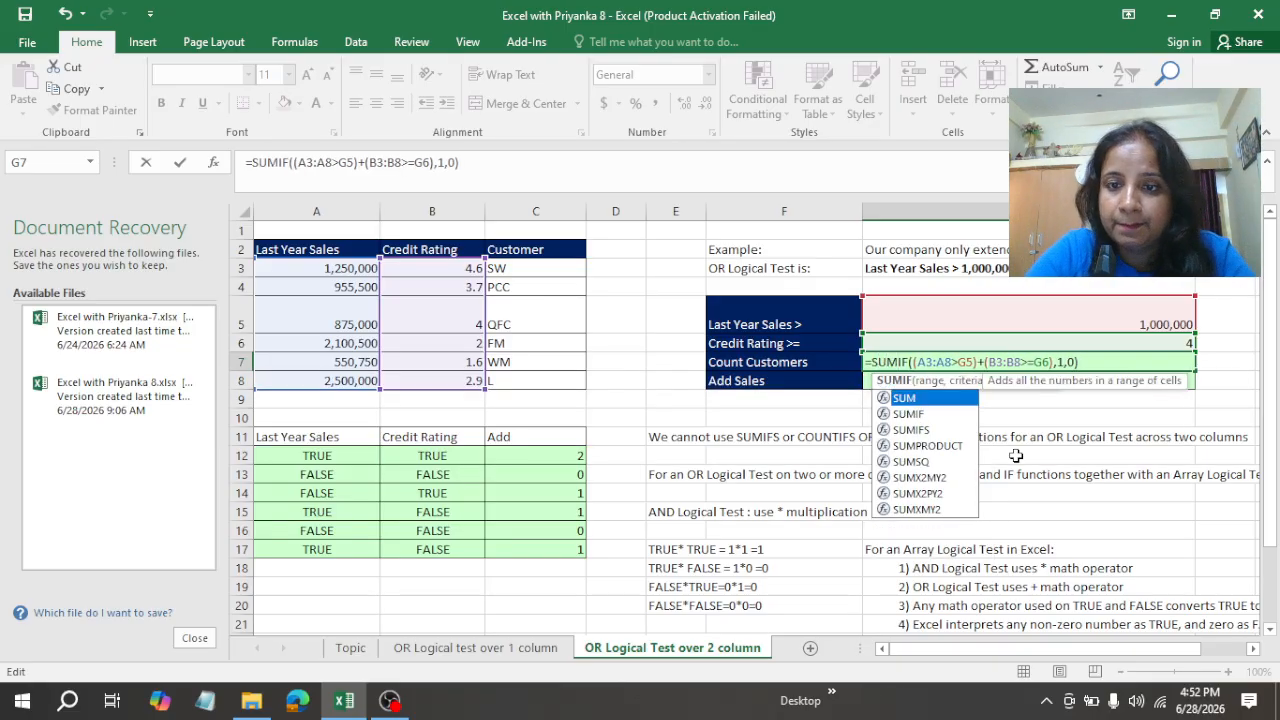
{"action": "double_click", "coordinate": [908, 397]}
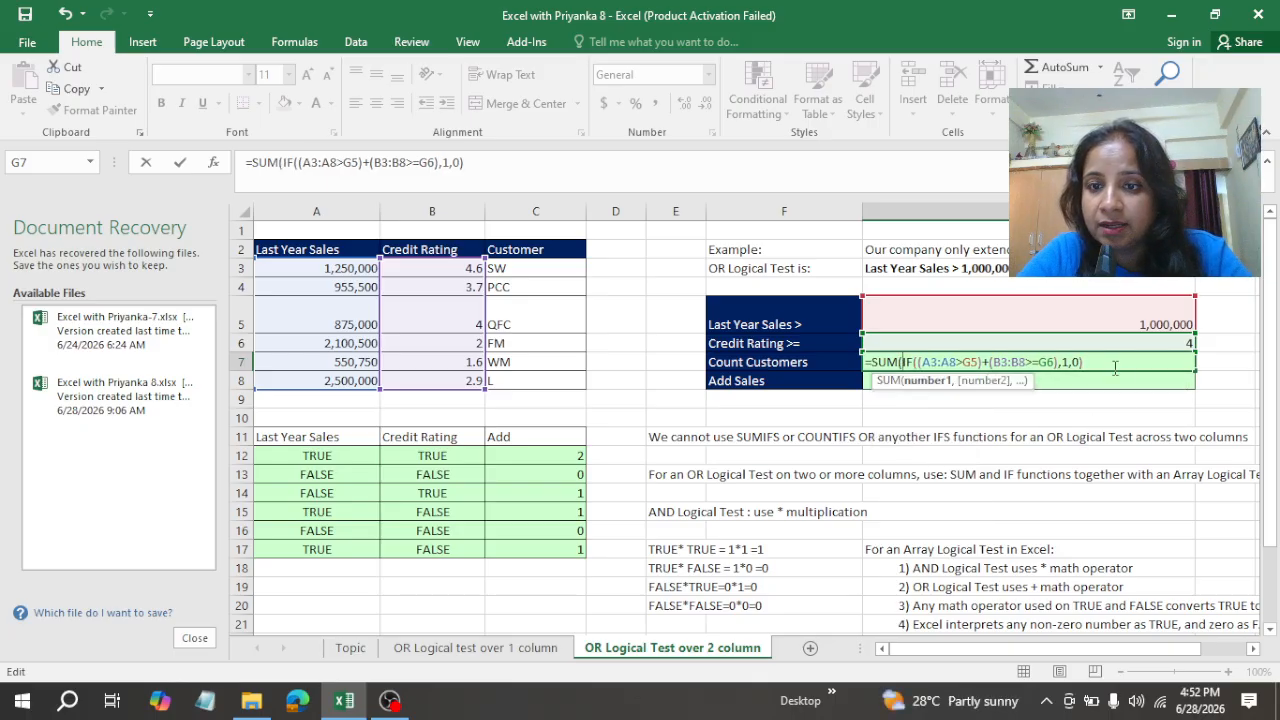
{"action": "left_click", "coordinate": [926, 381]}
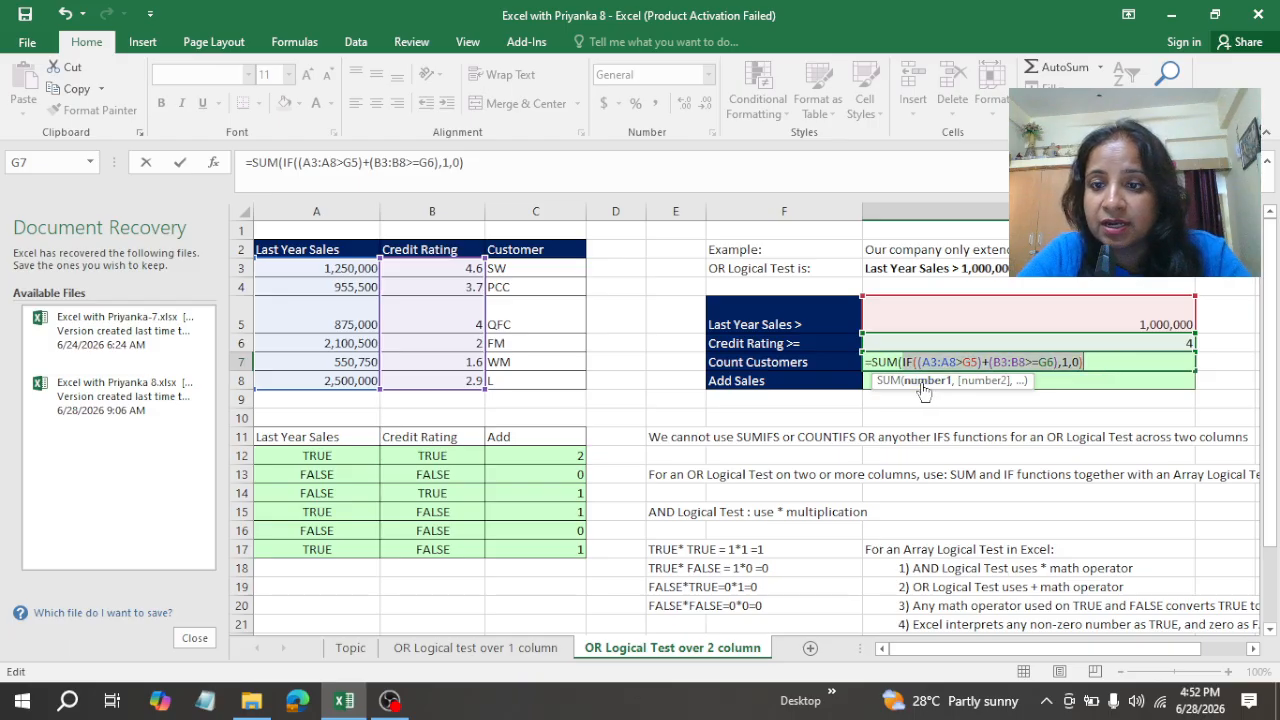
{"action": "left_click", "coordinate": [1108, 358]}
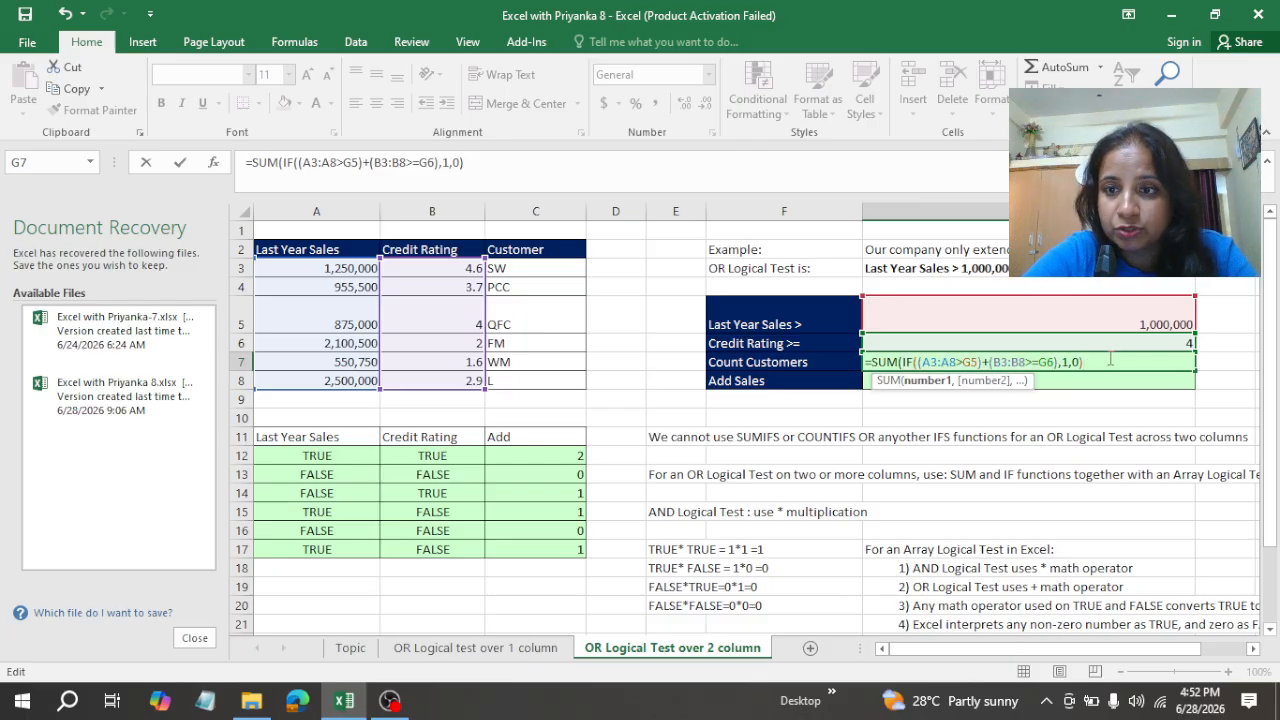
{"action": "key", "text": "ctrl+shift+Return"}
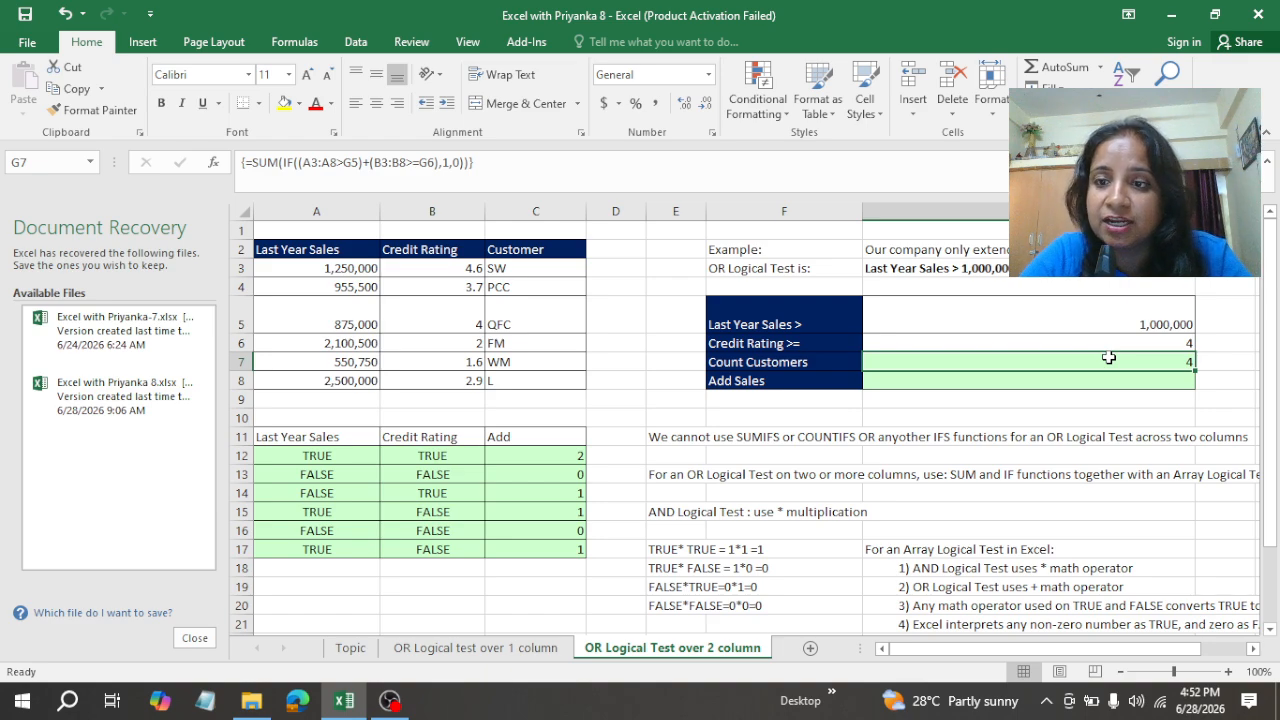
Step: Examine the sales test results in A12:A17 and the sums in the Add column to check the customer count
{"action": "left_click", "coordinate": [333, 467]}
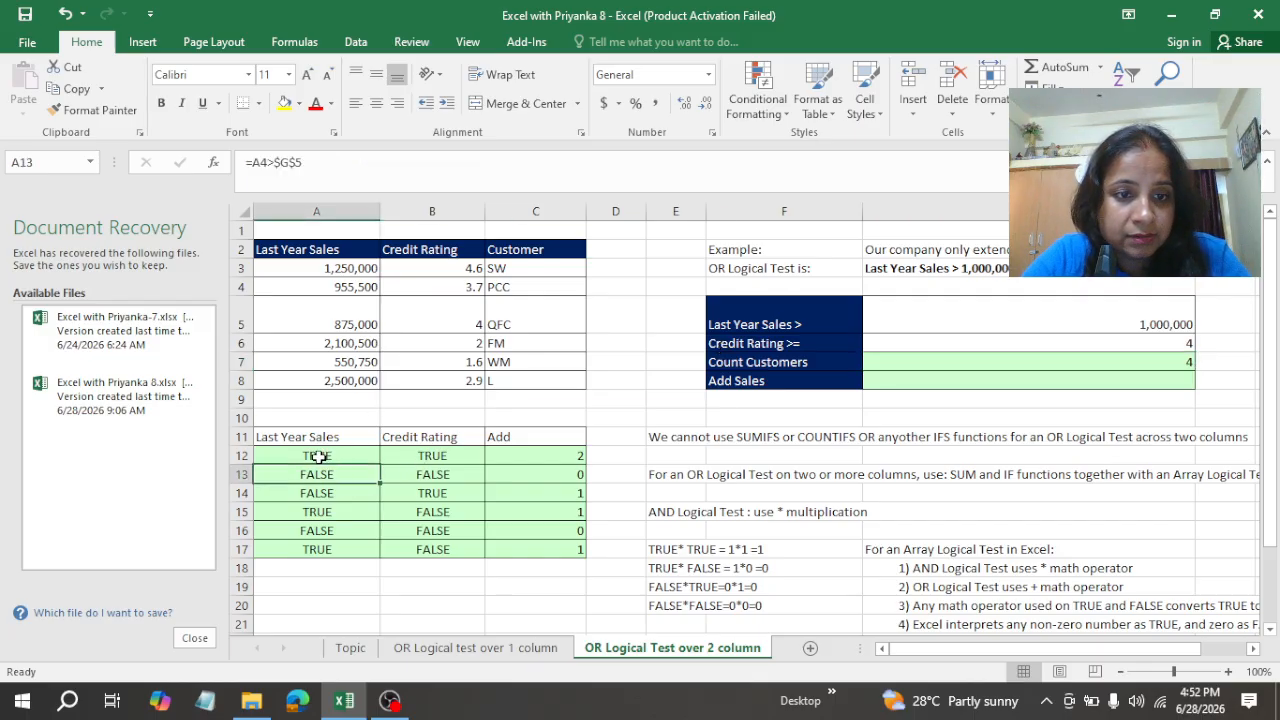
{"action": "left_click", "coordinate": [321, 456]}
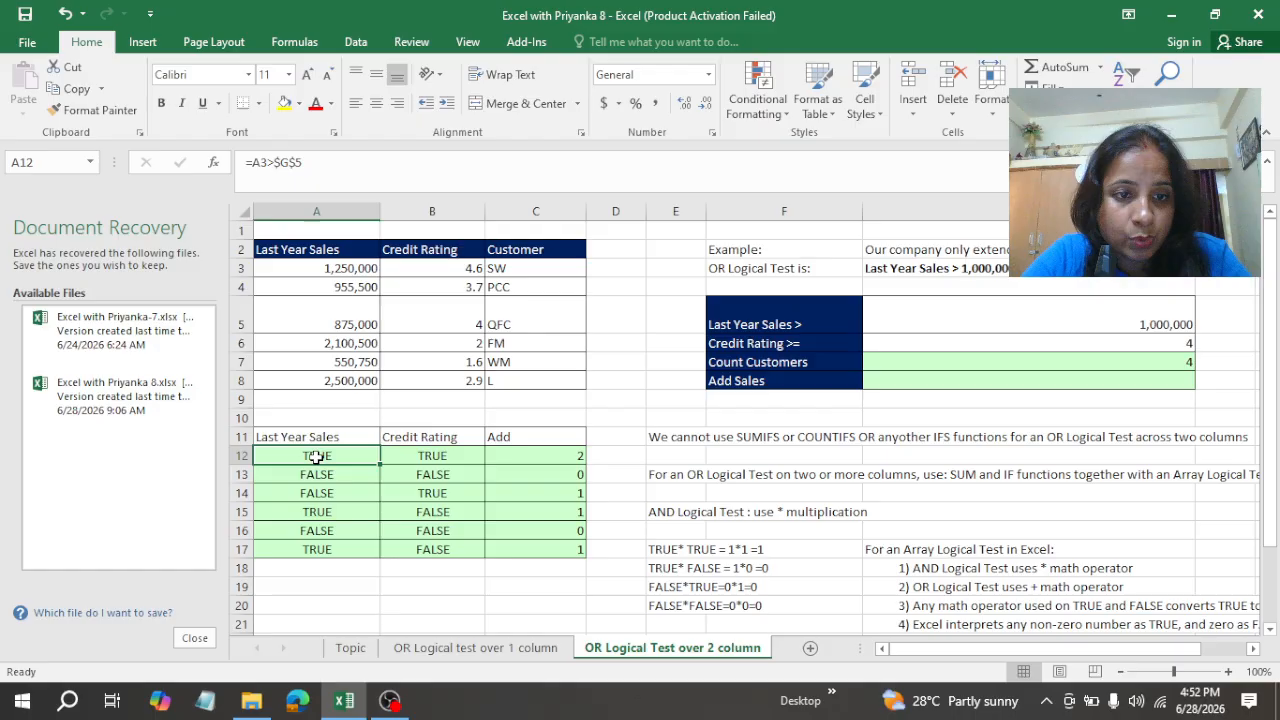
{"action": "left_click", "coordinate": [333, 511]}
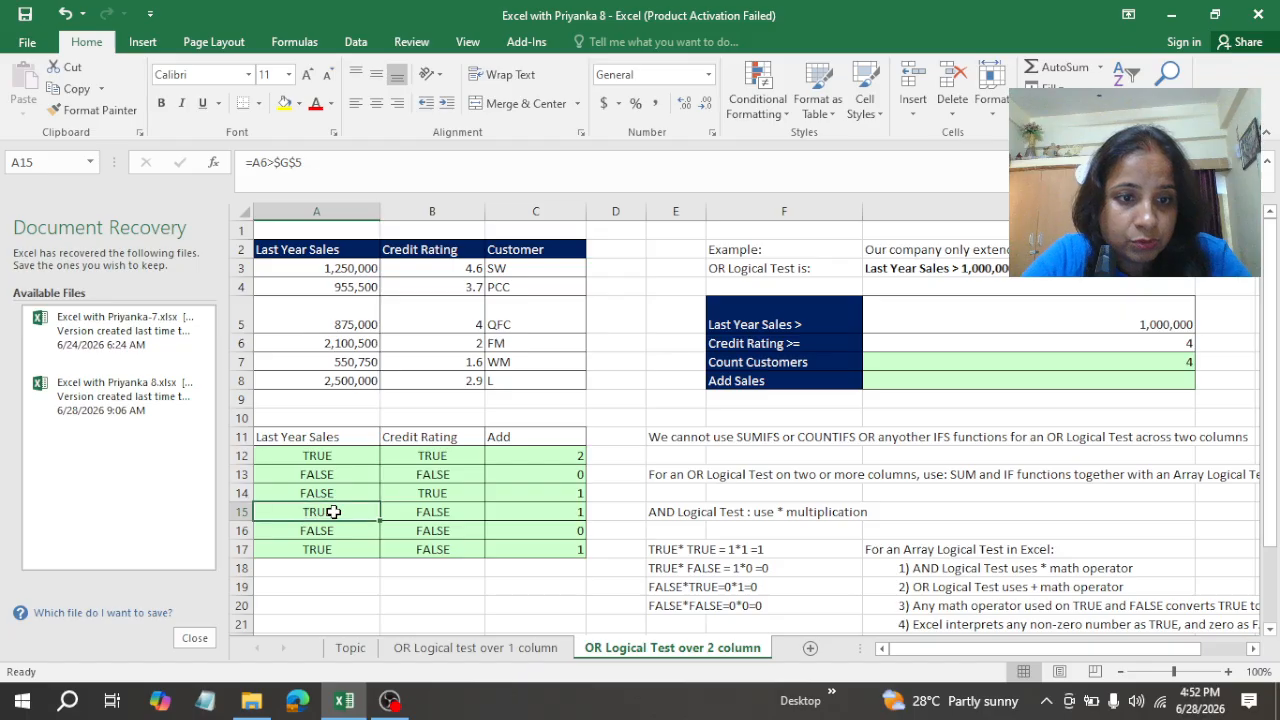
{"action": "left_click", "coordinate": [333, 549]}
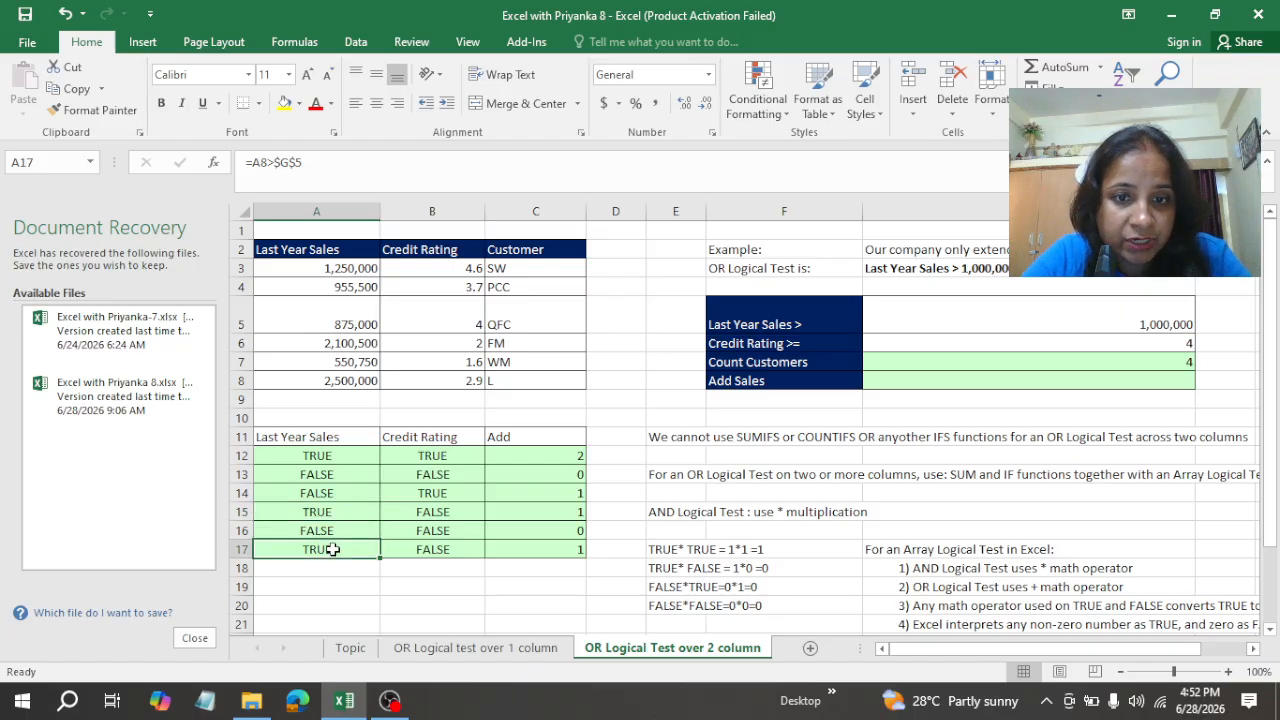
{"action": "left_click", "coordinate": [524, 554]}
{"action": "left_click", "coordinate": [557, 511]}
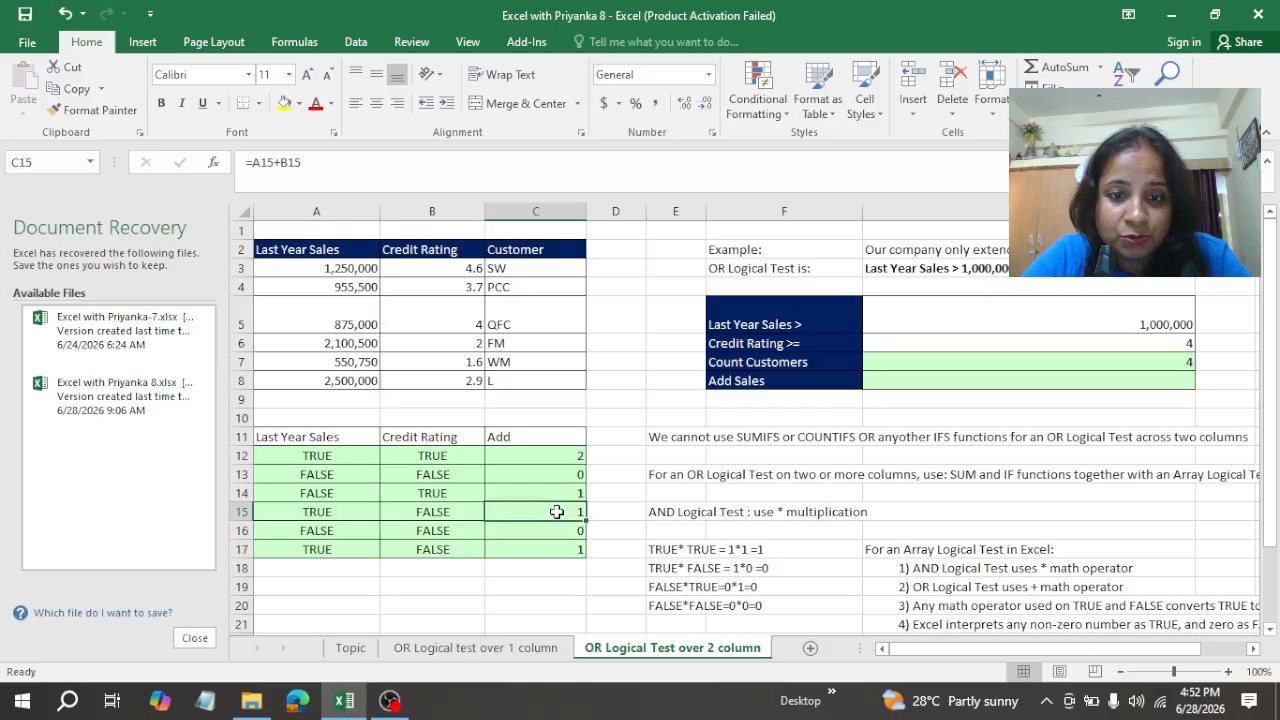
{"action": "left_click", "coordinate": [537, 487]}
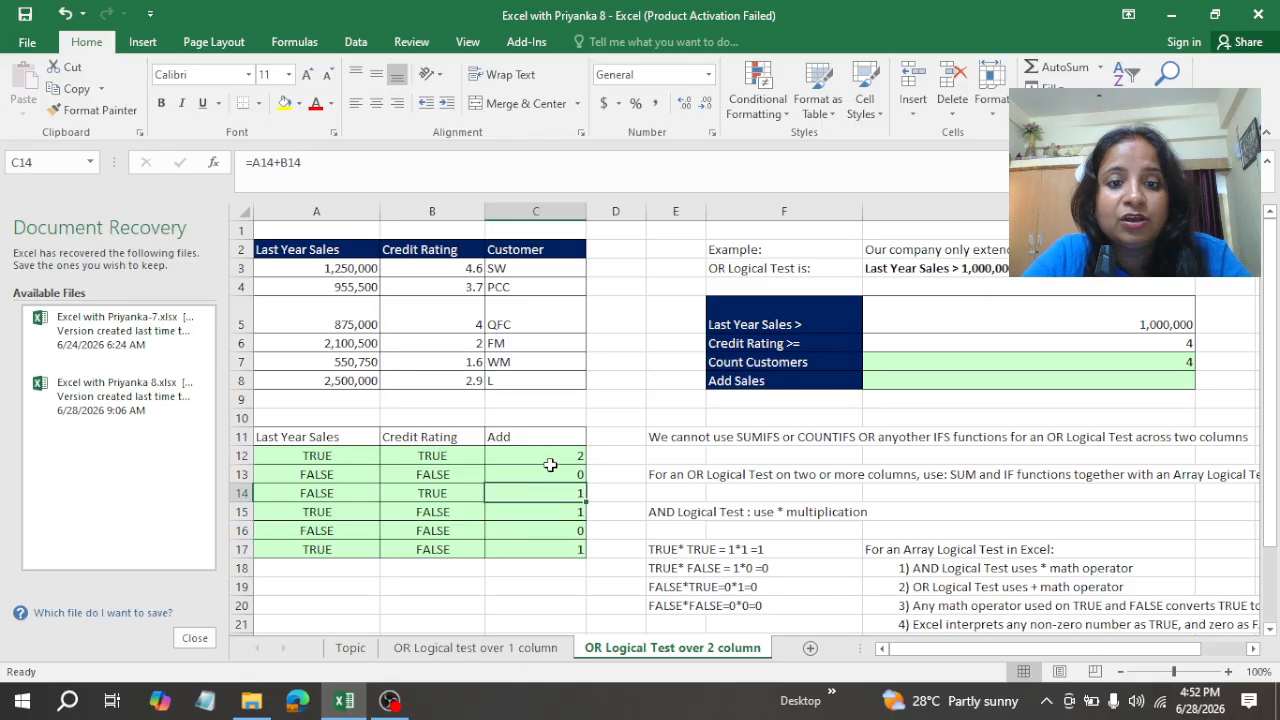
Step: Highlight the non-zero results in the Add column, cells C12, C14, C15 and C17, with yellow fill
{"action": "left_click", "coordinate": [549, 453]}
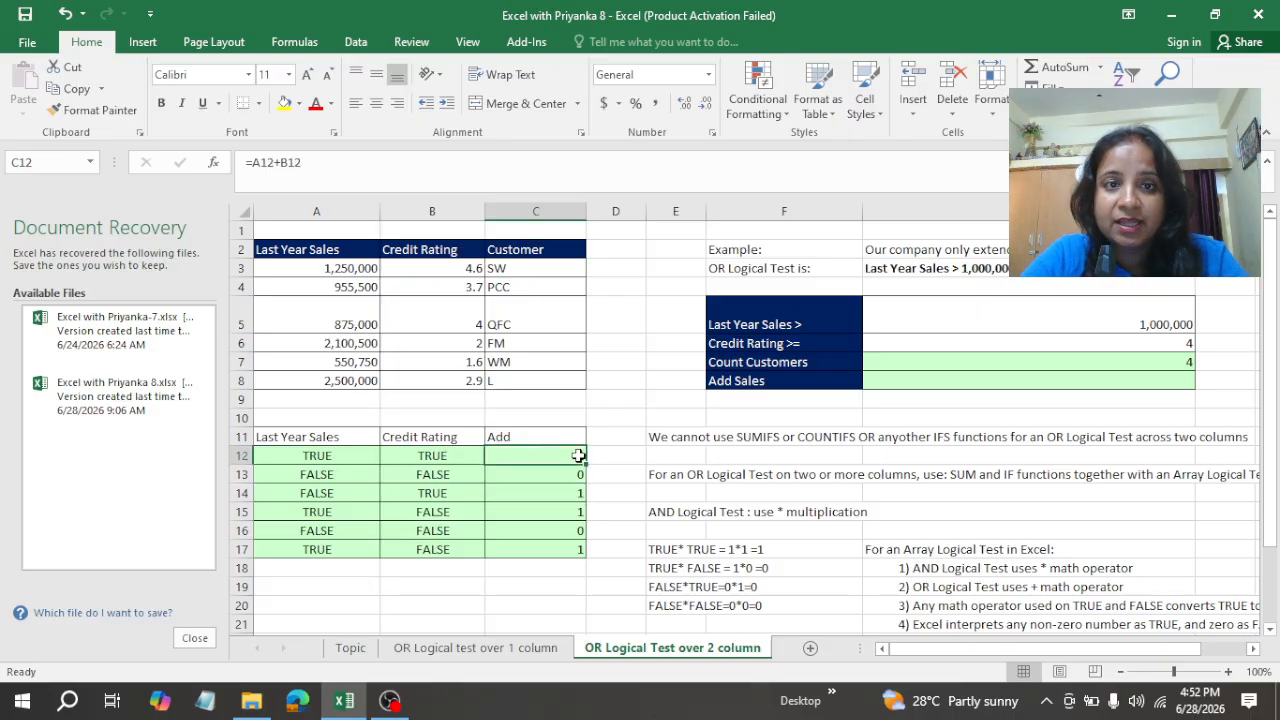
{"action": "left_click", "coordinate": [284, 103]}
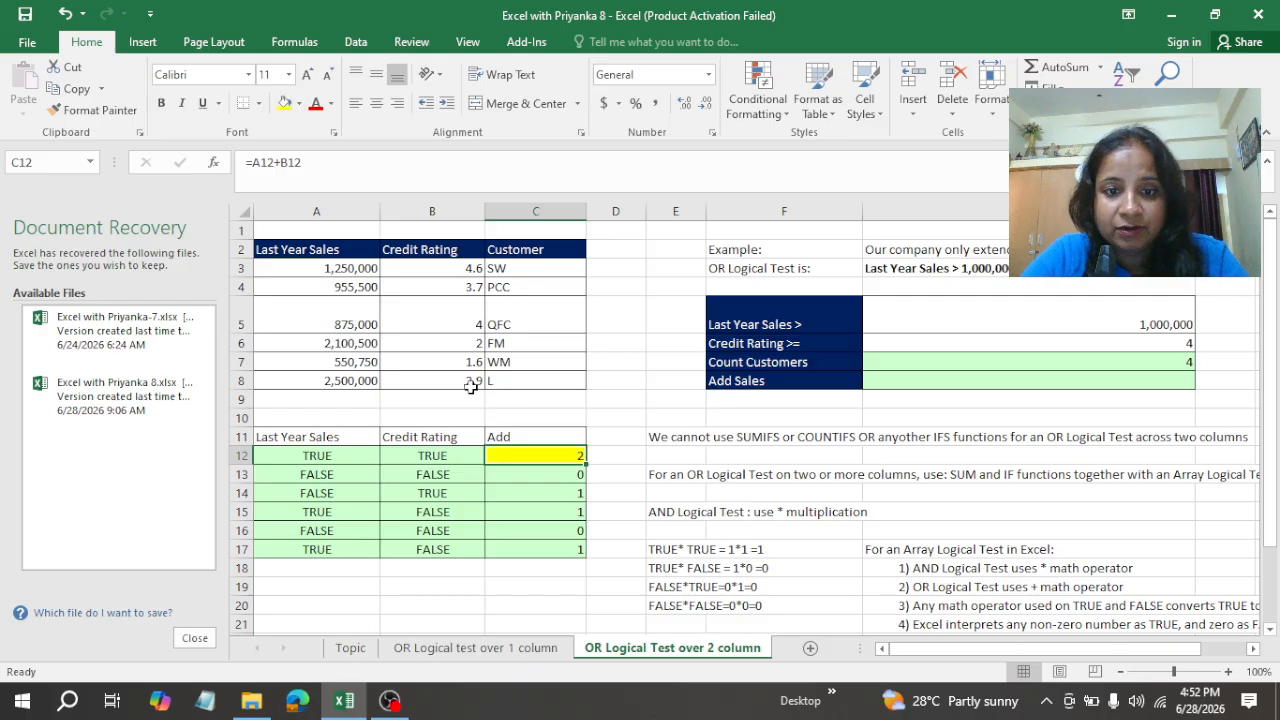
{"action": "left_click", "coordinate": [546, 492]}
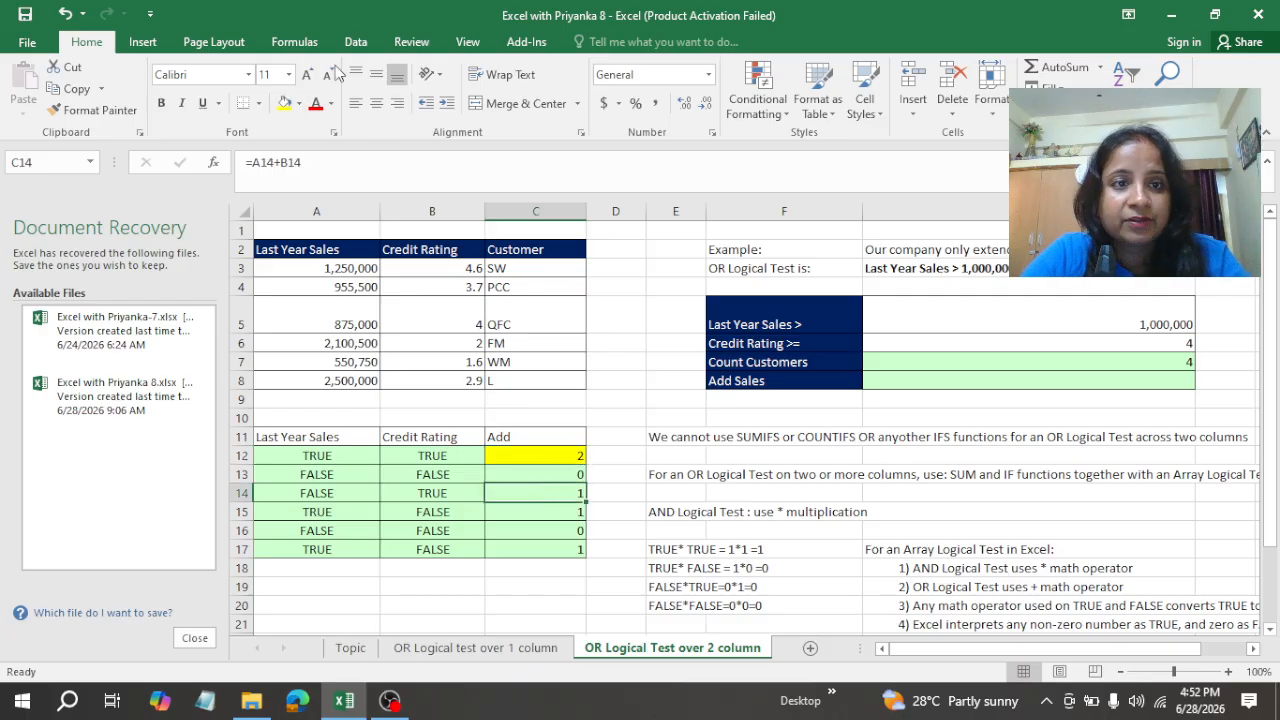
{"action": "left_click", "coordinate": [284, 103]}
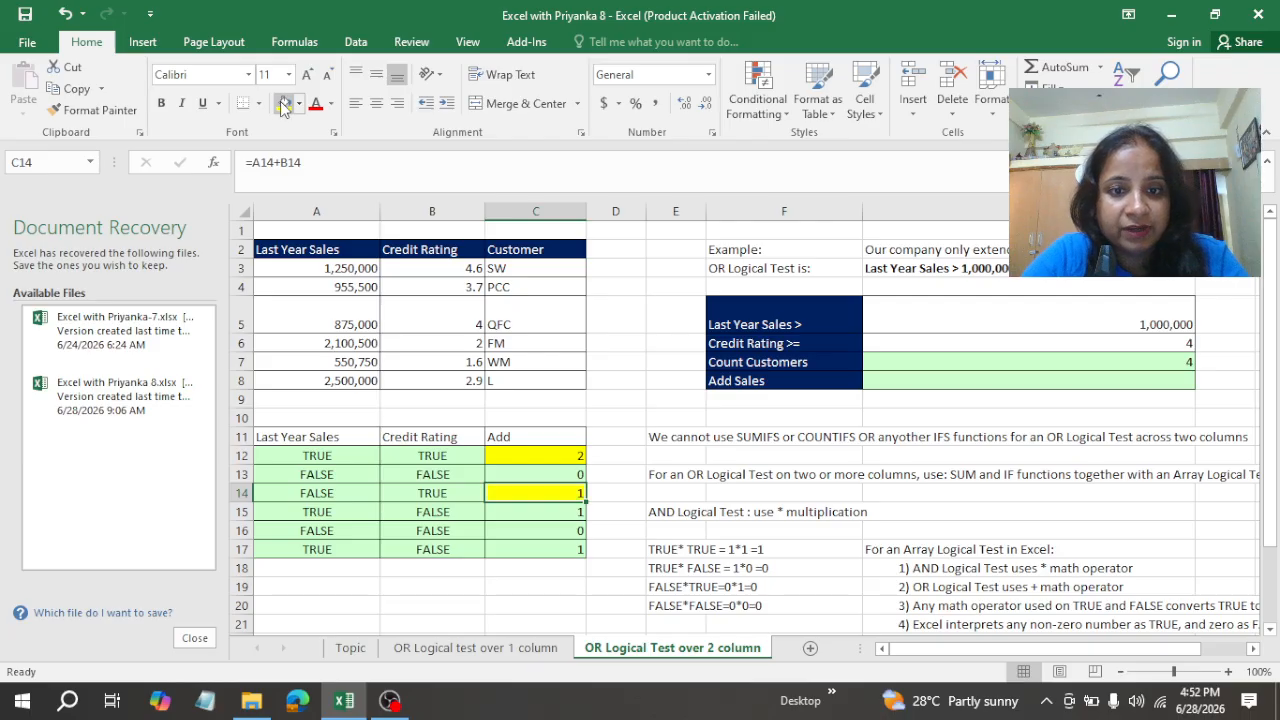
{"action": "left_click", "coordinate": [528, 517]}
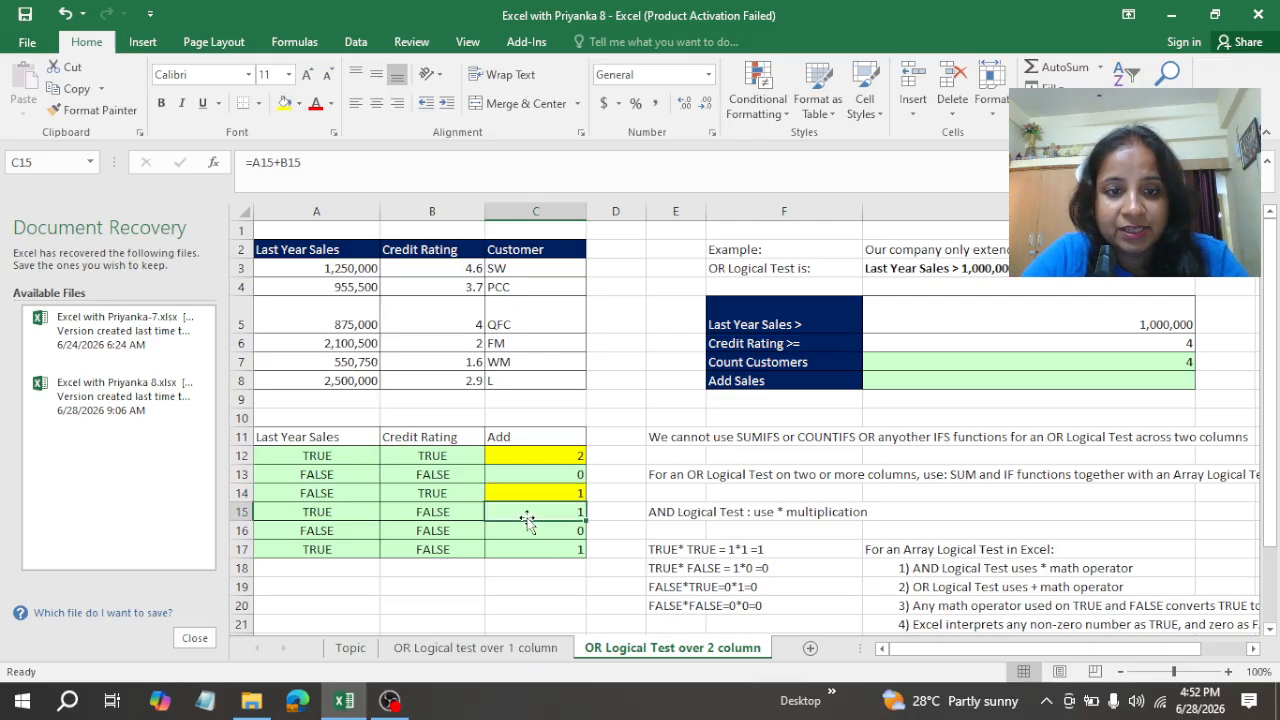
{"action": "left_click", "coordinate": [284, 103]}
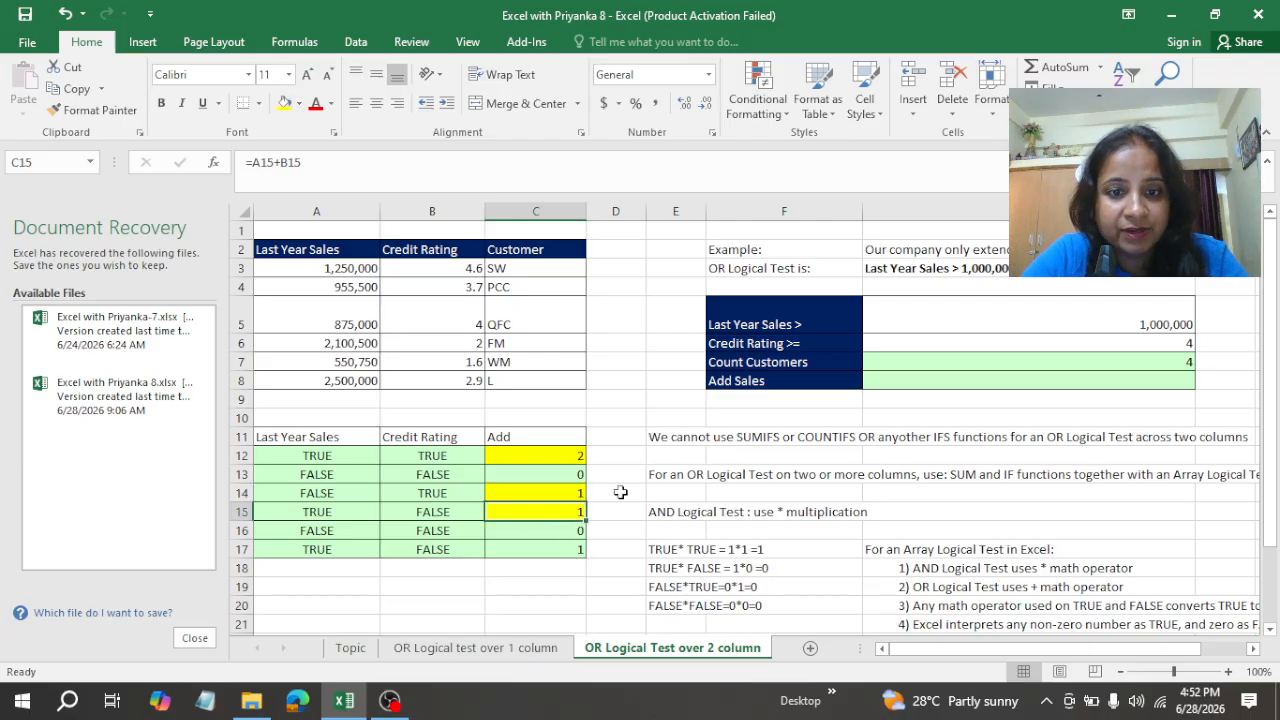
{"action": "left_click", "coordinate": [561, 549]}
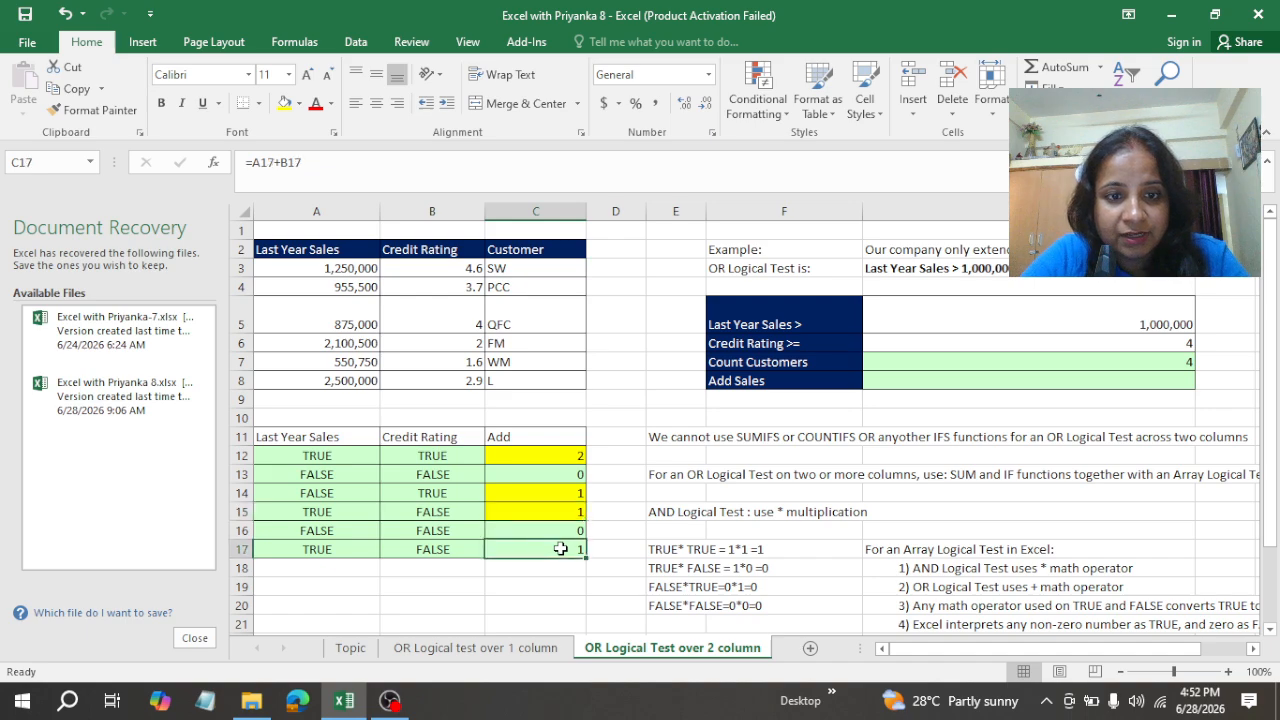
{"action": "left_click", "coordinate": [284, 103]}
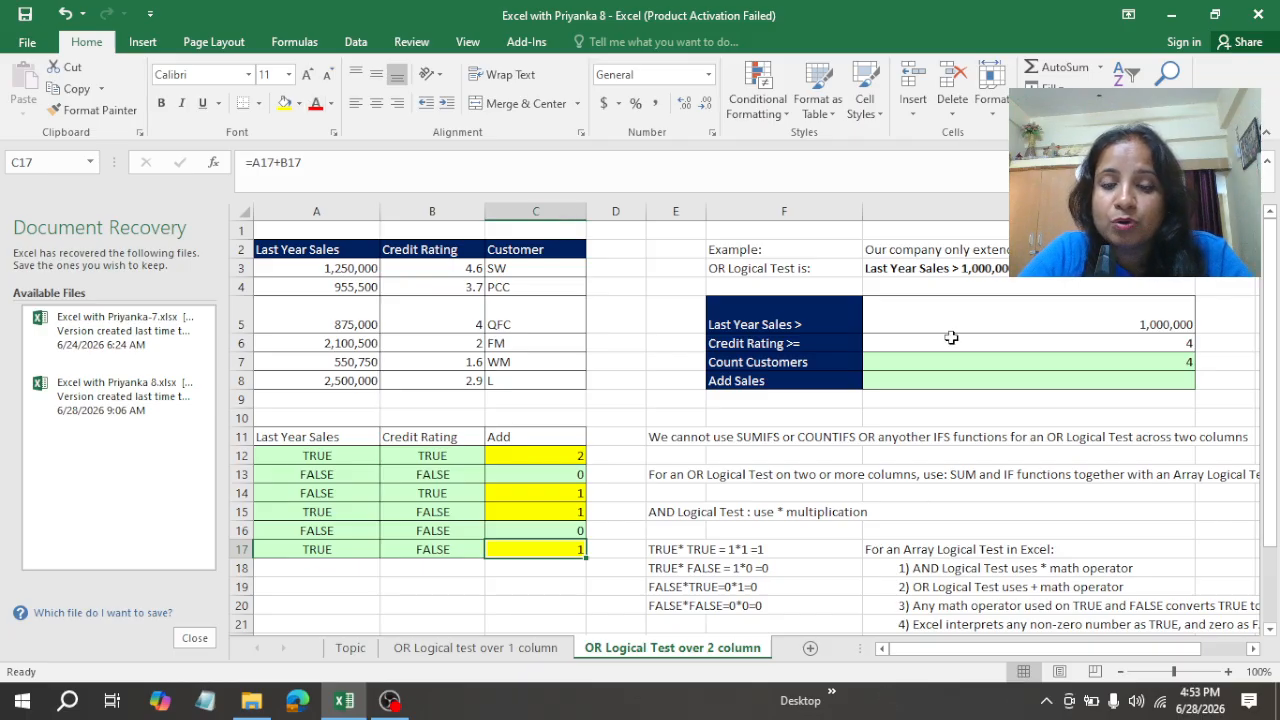
Step: Copy the IF function nested inside SUM in G7 and start a formula in G8 with it
{"action": "left_click", "coordinate": [906, 380]}
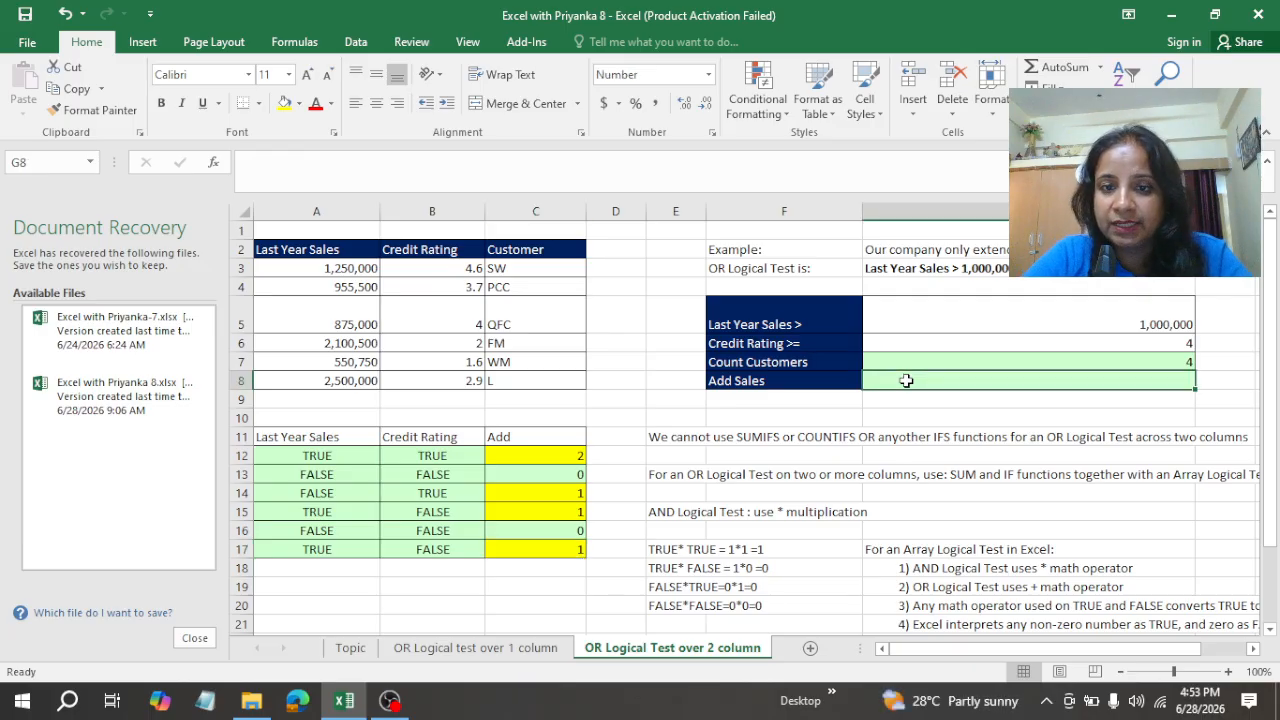
{"action": "left_click", "coordinate": [937, 358]}
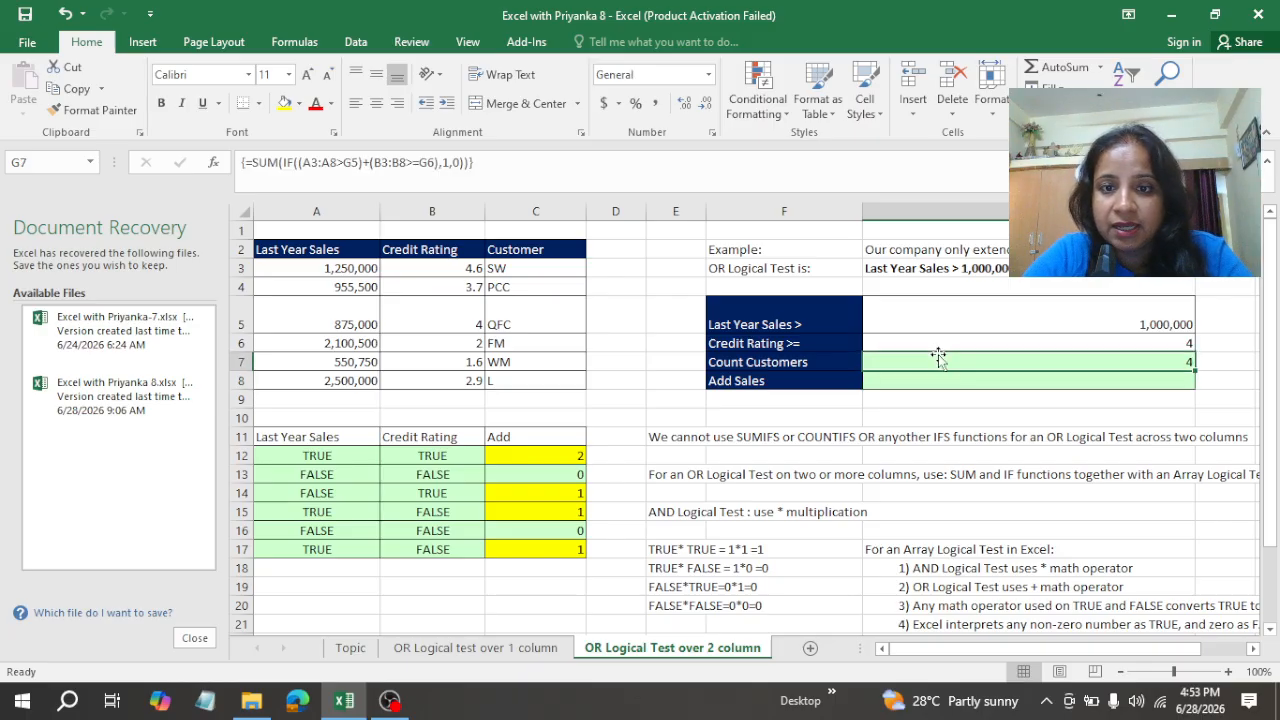
{"action": "key", "text": "F2"}
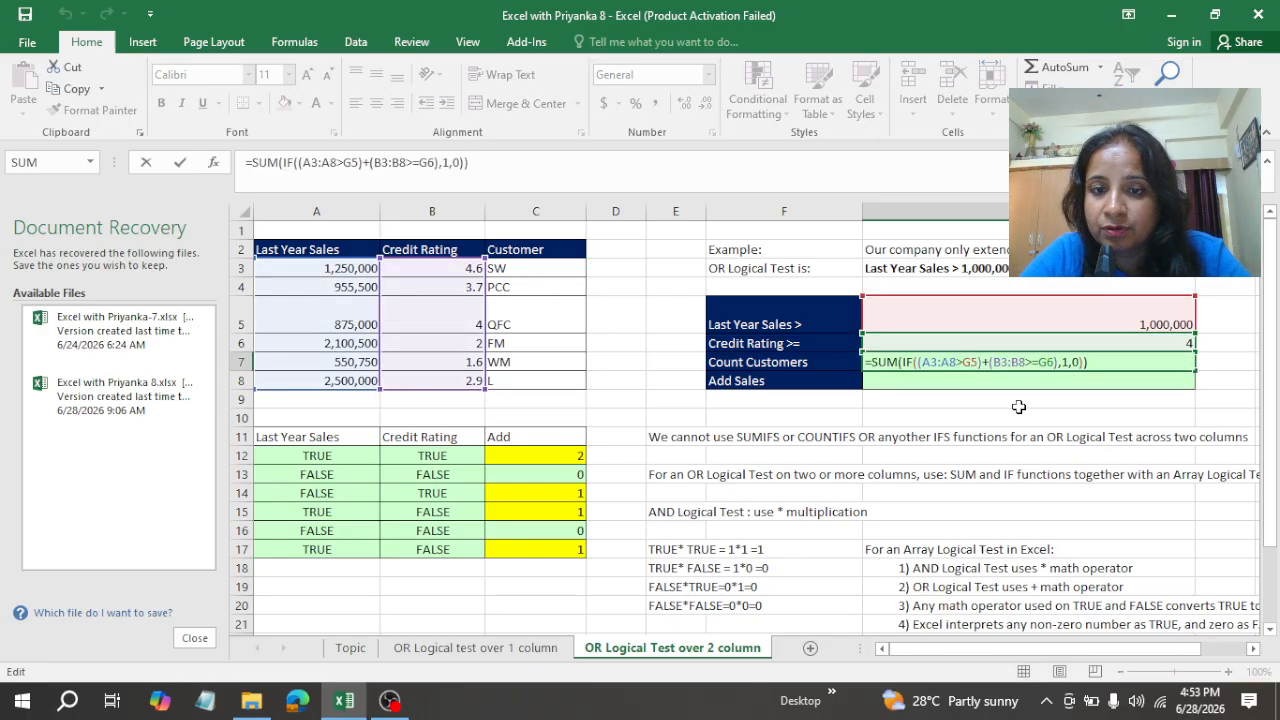
{"action": "left_click", "coordinate": [917, 362]}
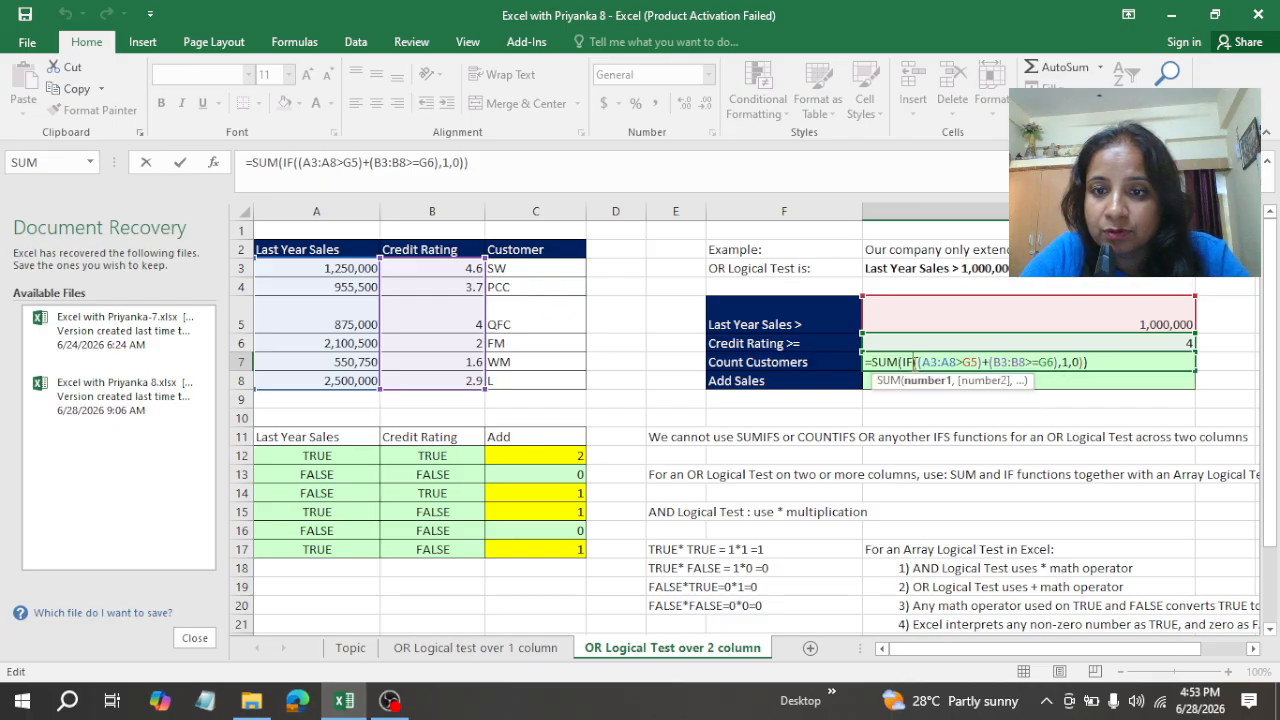
{"action": "left_click", "coordinate": [925, 382]}
{"action": "key", "text": "ctrl+c"}
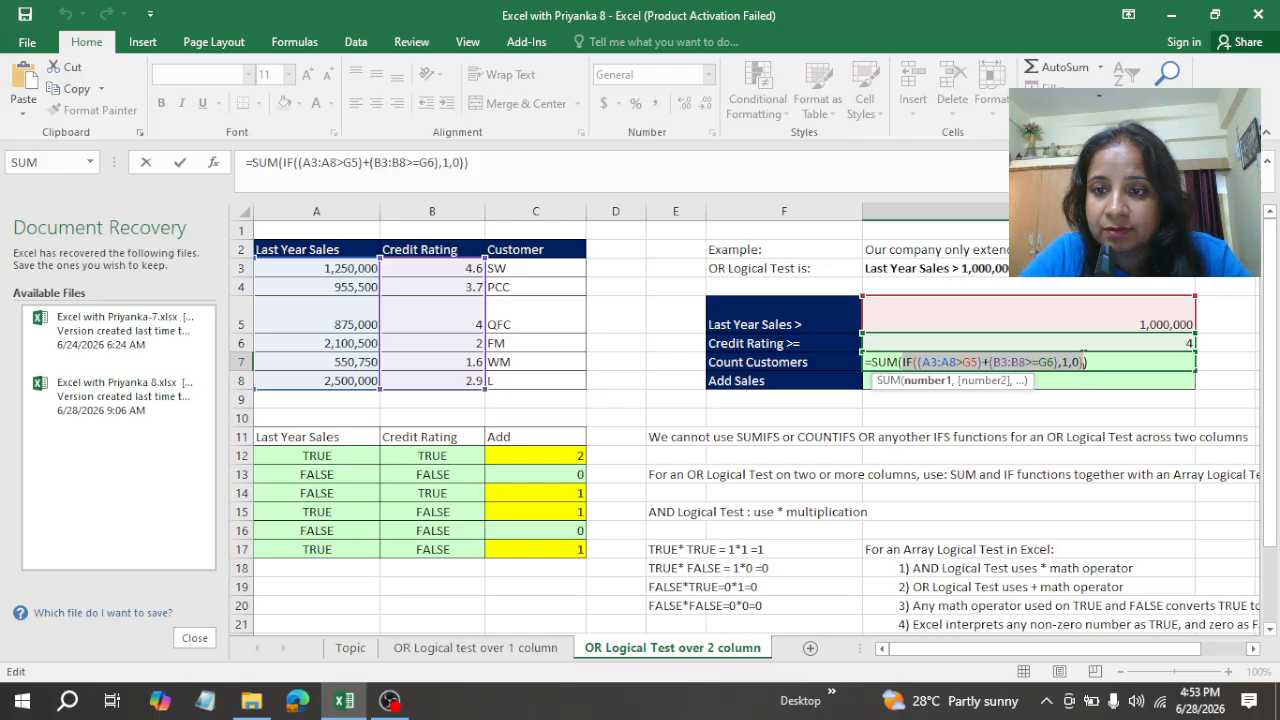
{"action": "key", "text": "ctrl+shift+Return"}
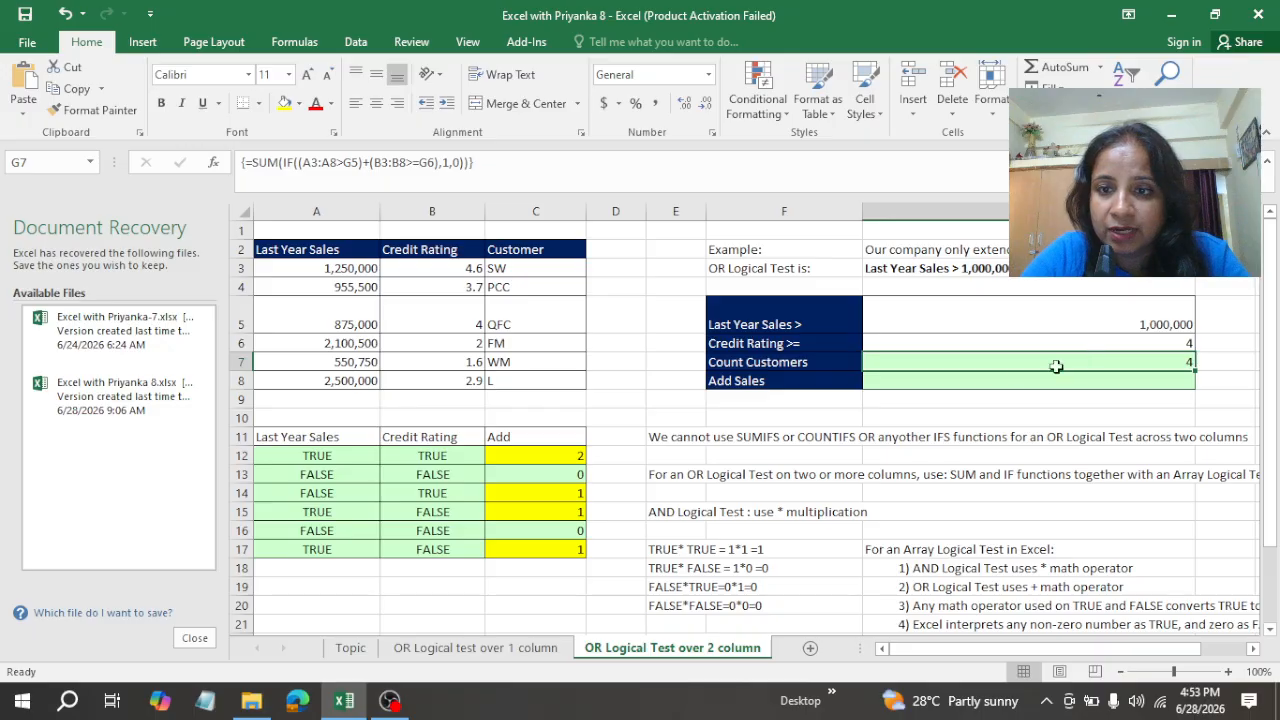
{"action": "left_click", "coordinate": [961, 377]}
{"action": "type", "text": "="}
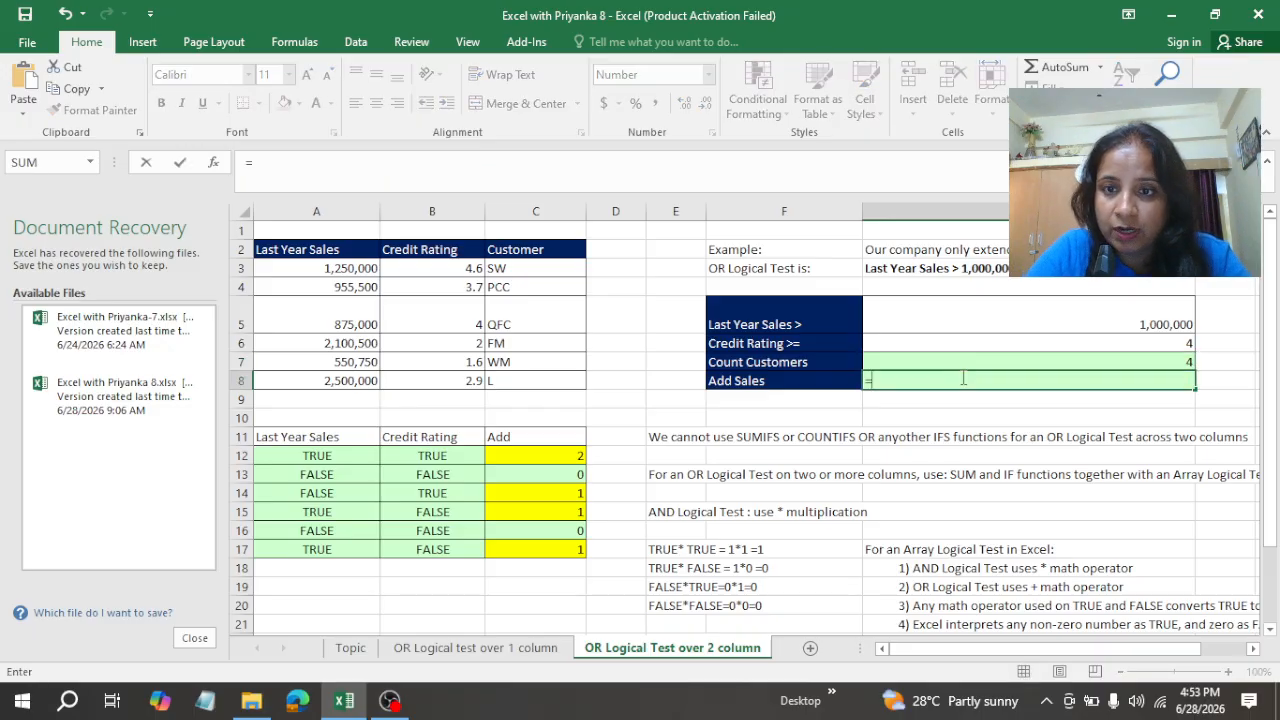
{"action": "key", "text": "ctrl+v"}
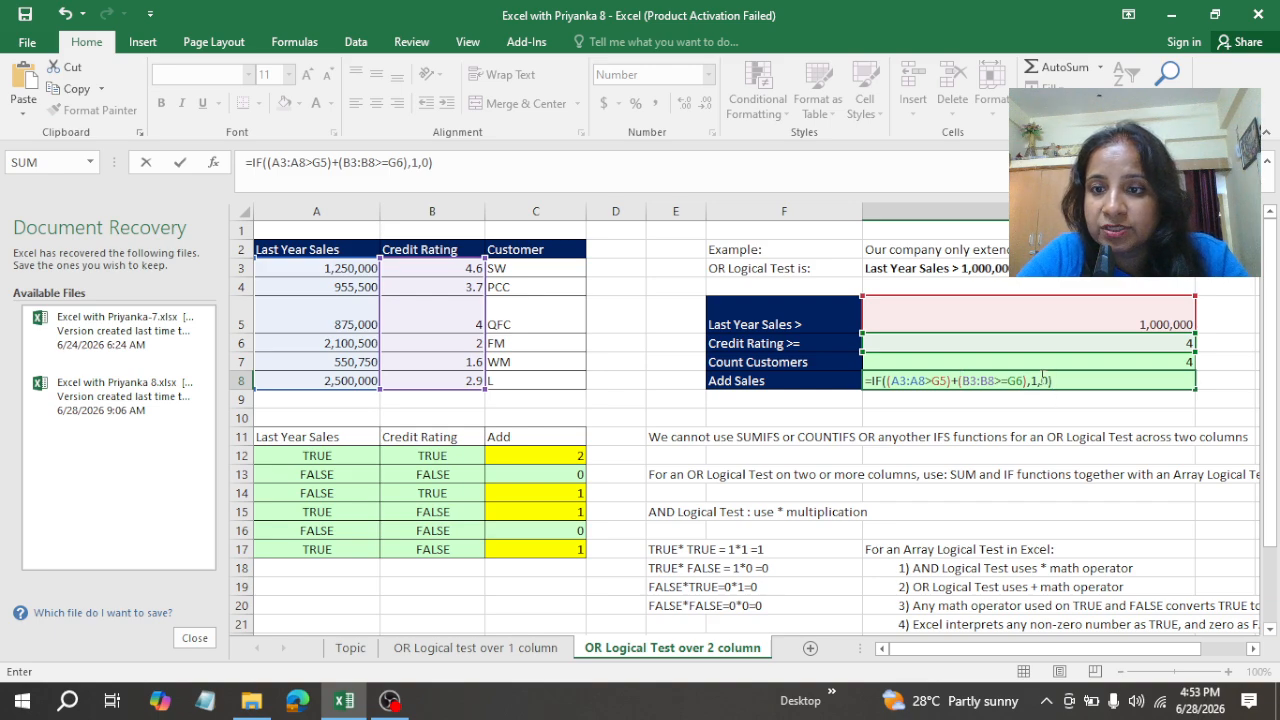
Step: Replace the value if true in G8's IF function with the sales range A3:A8
{"action": "left_click", "coordinate": [1040, 381]}
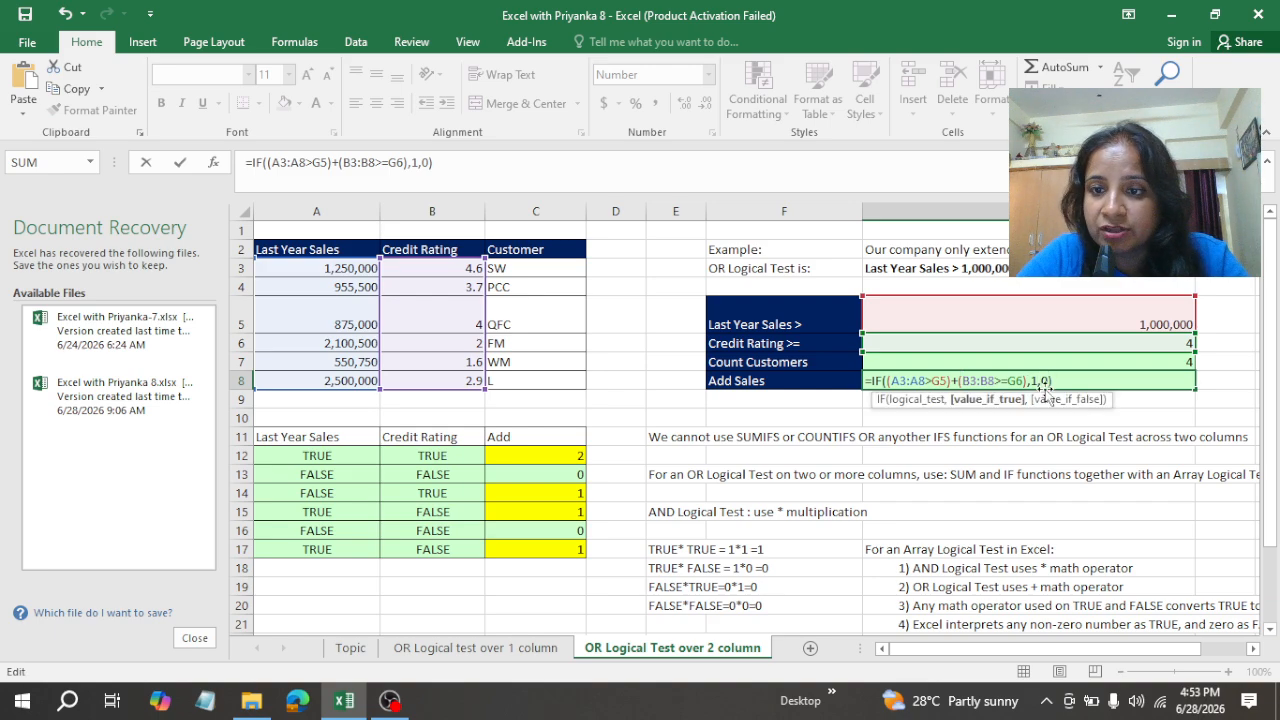
{"action": "key", "text": "BackSpace"}
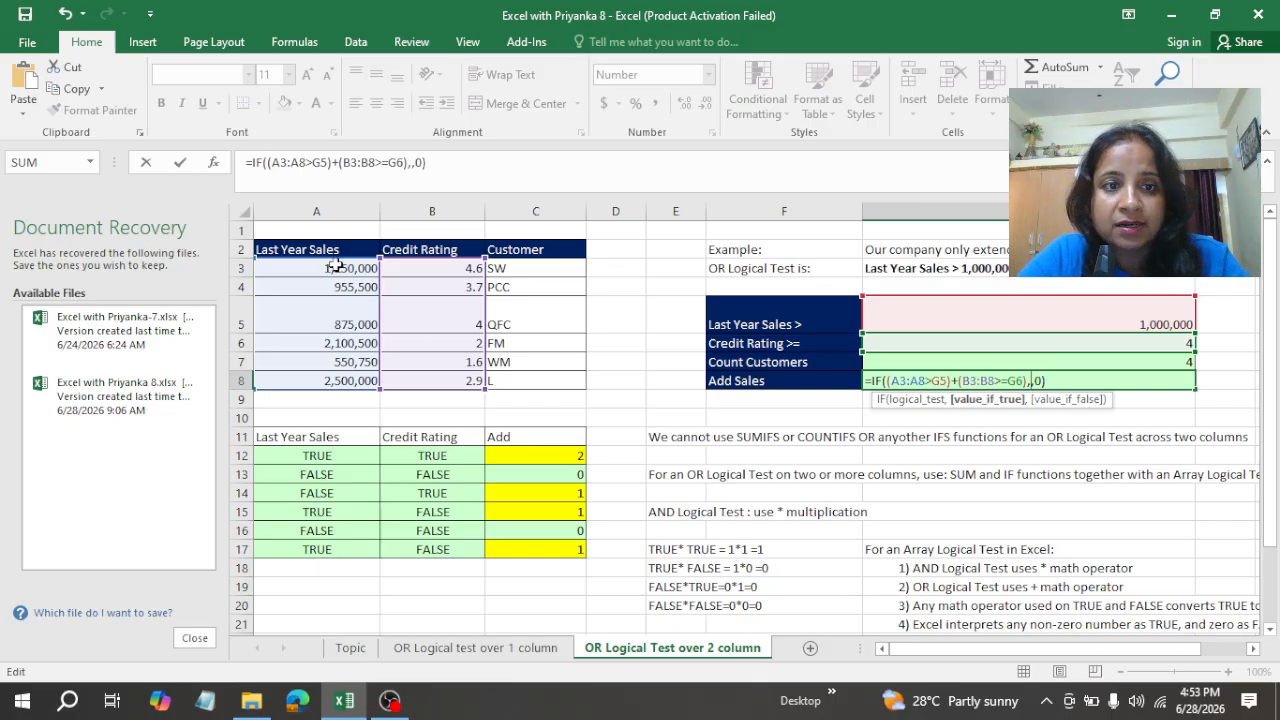
{"action": "left_click_drag", "start_coordinate": [329, 268], "coordinate": [338, 380]}
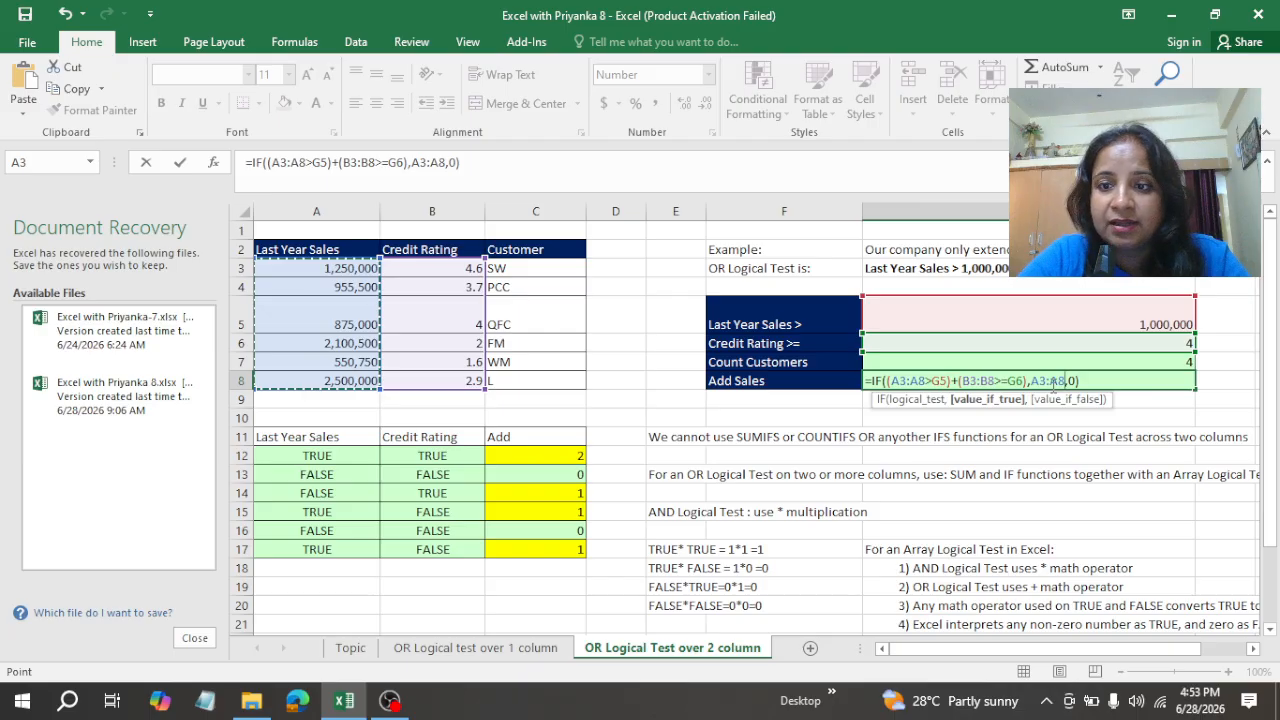
Step: Wrap the IF function in G8 in SUM and enter it as an array formula to add the sales
{"action": "left_click", "coordinate": [870, 381]}
{"action": "type", "text": "sum"}
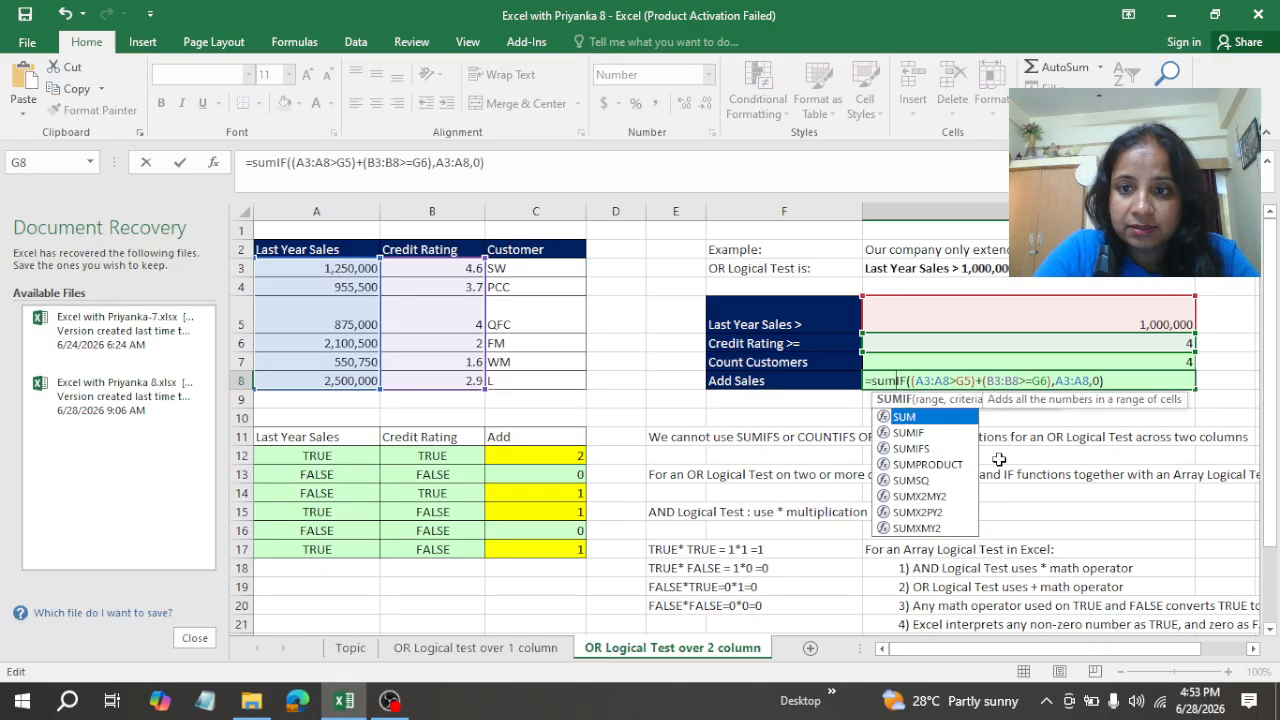
{"action": "double_click", "coordinate": [904, 416]}
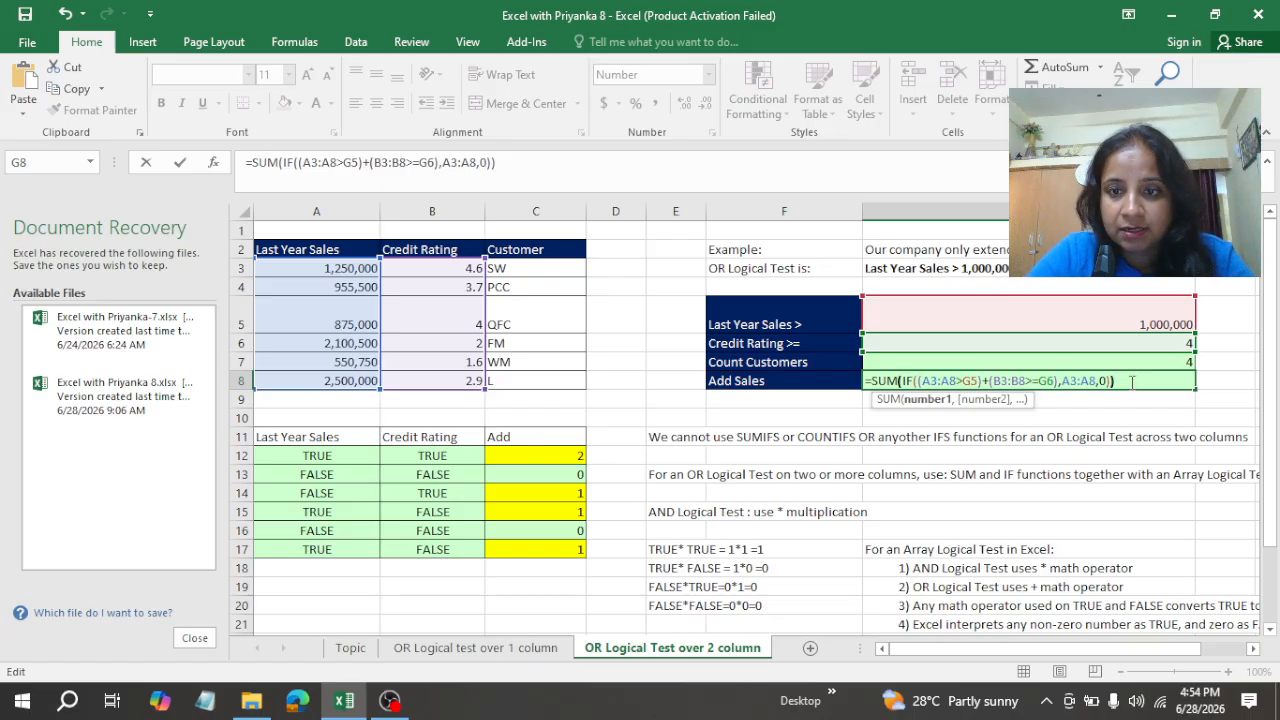
{"action": "left_click", "coordinate": [1132, 381]}
{"action": "key", "text": "ctrl+shift+Return"}
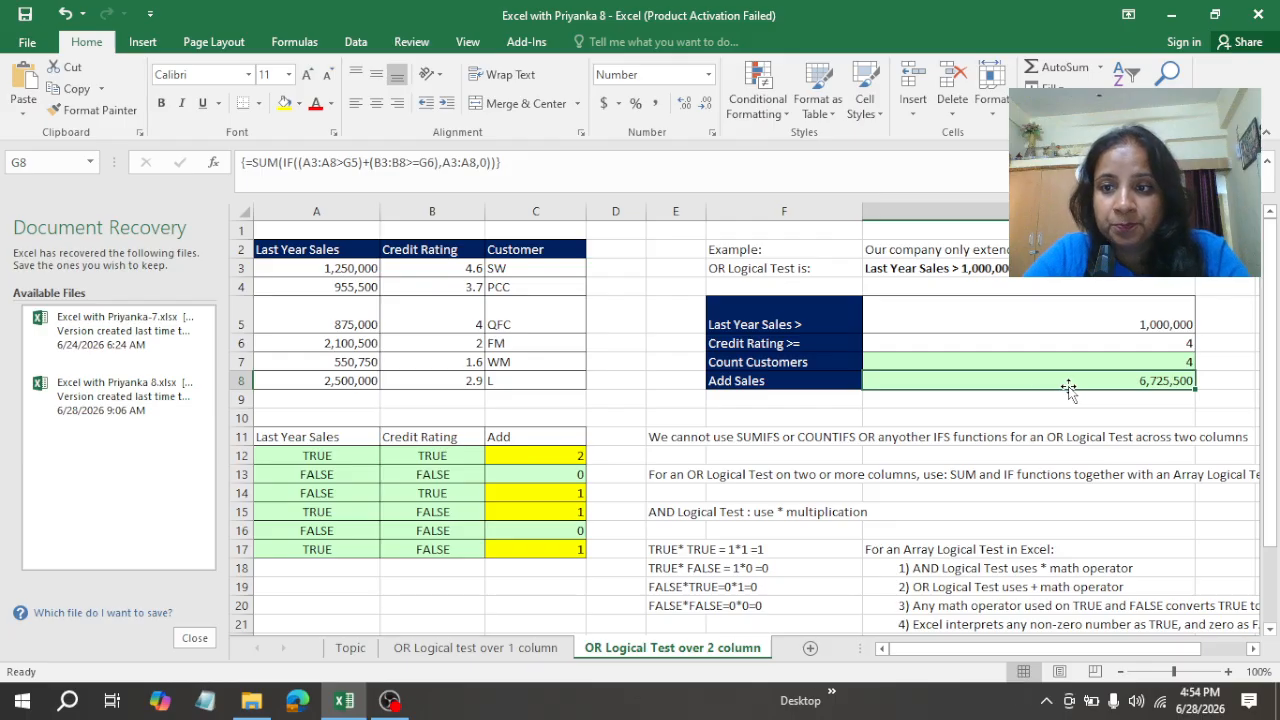
Step: Set the Last Year Sales criterion in G5 to 200000 to test the formulas
{"action": "left_click", "coordinate": [1056, 324]}
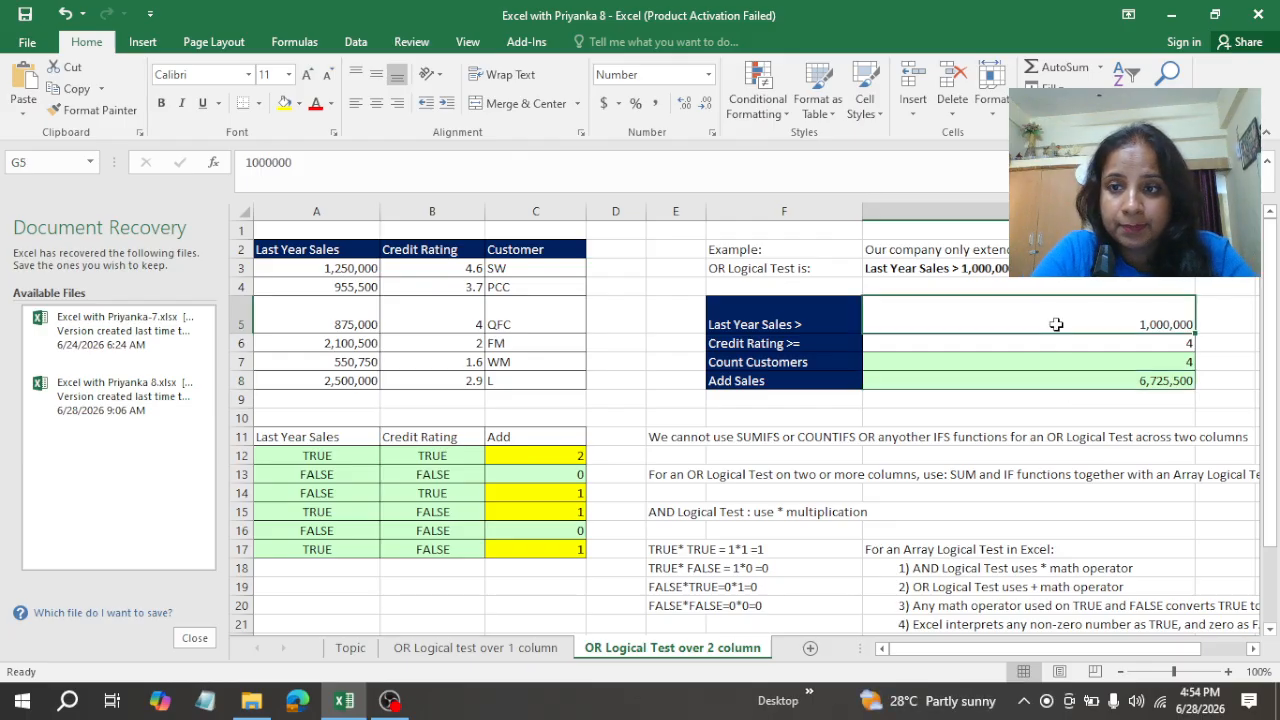
{"action": "type", "text": "20"}
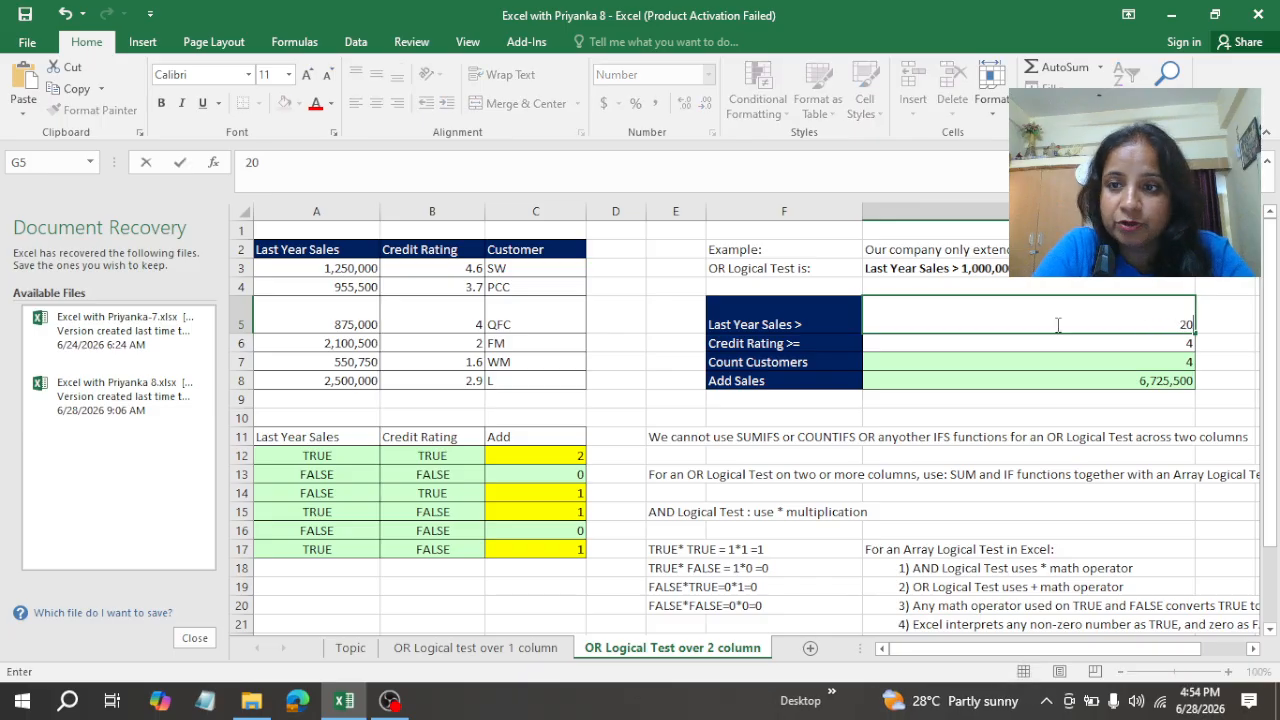
{"action": "type", "text": "0000"}
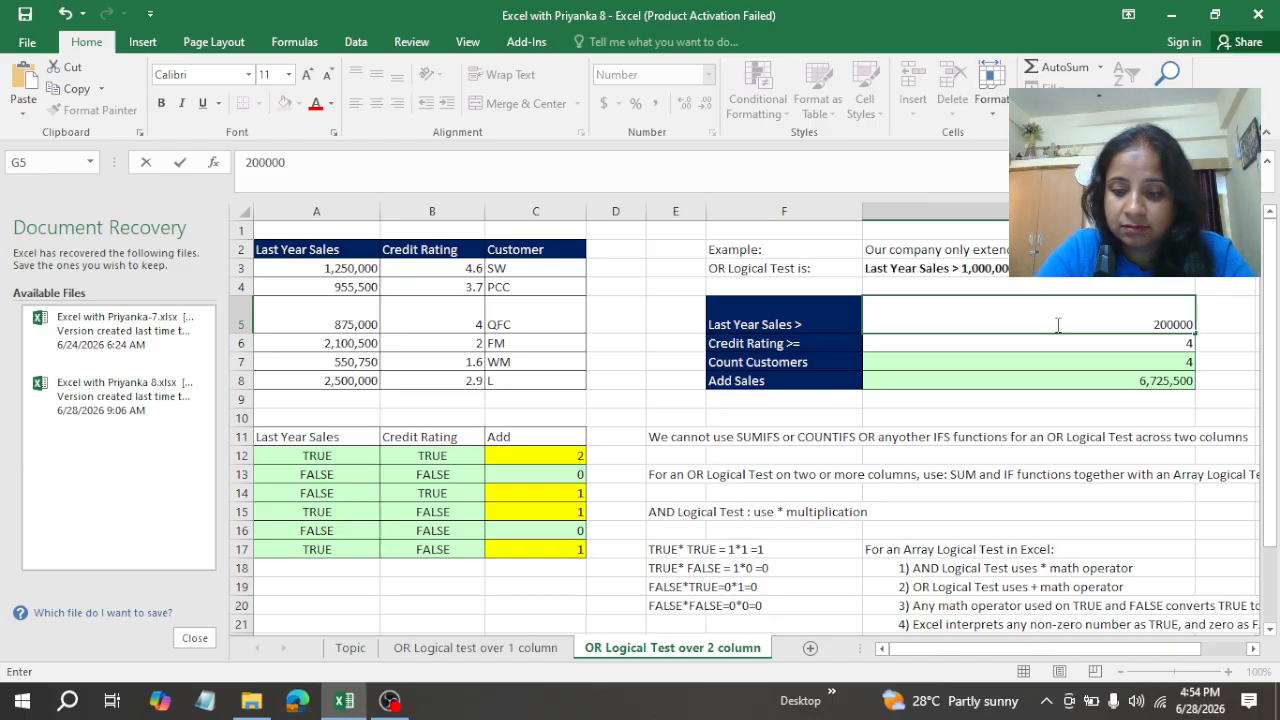
{"action": "key", "text": "ctrl+Return"}
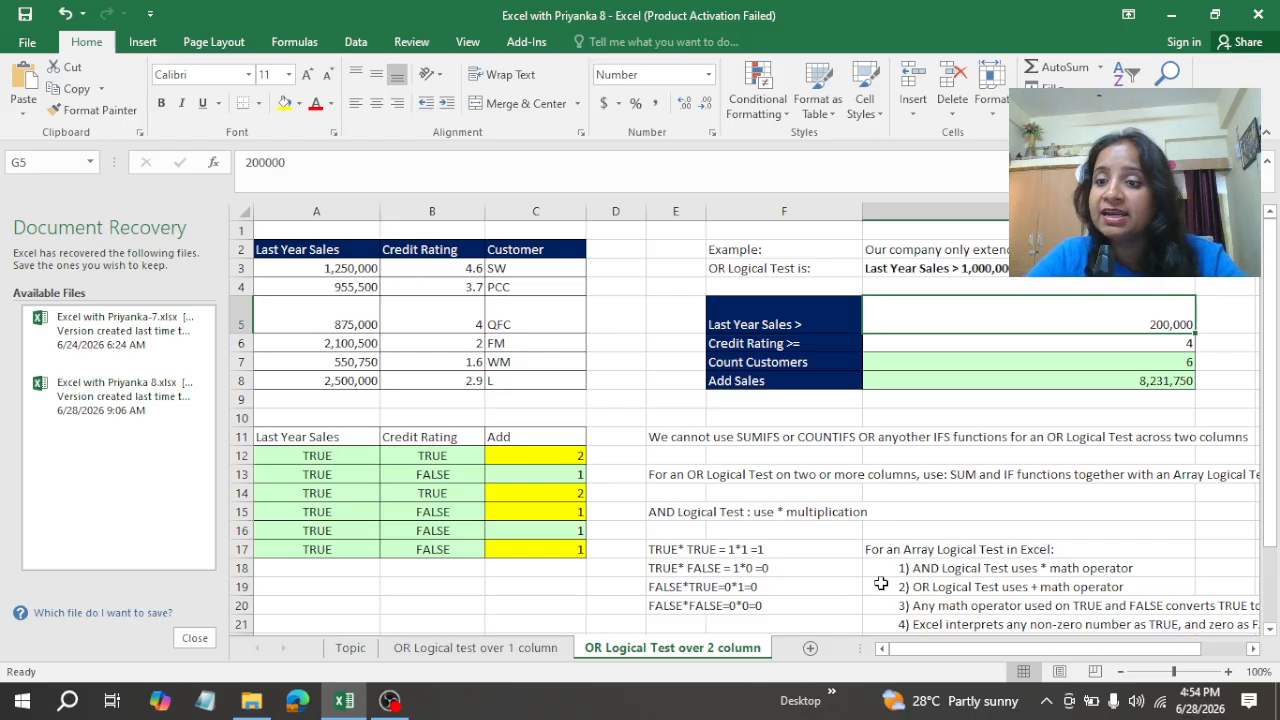
Step: Review the notes on AND and OR array logical tests alongside the Add column results in C12:C17
{"action": "mouse_move", "coordinate": [936, 650]}
{"action": "left_mouse_down"}
{"action": "mouse_move", "coordinate": [958, 650]}
{"action": "mouse_move", "coordinate": [933, 650]}
{"action": "left_mouse_up"}
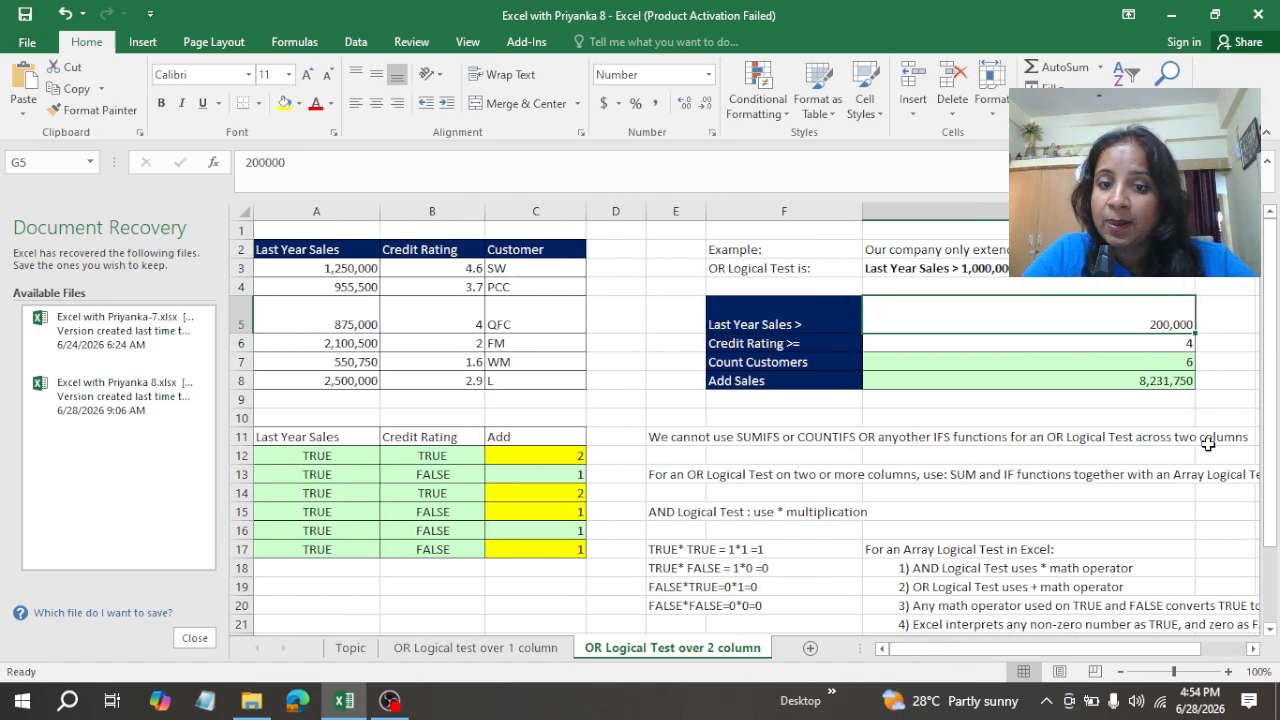
{"action": "left_click_drag", "start_coordinate": [1270, 418], "coordinate": [1277, 540]}
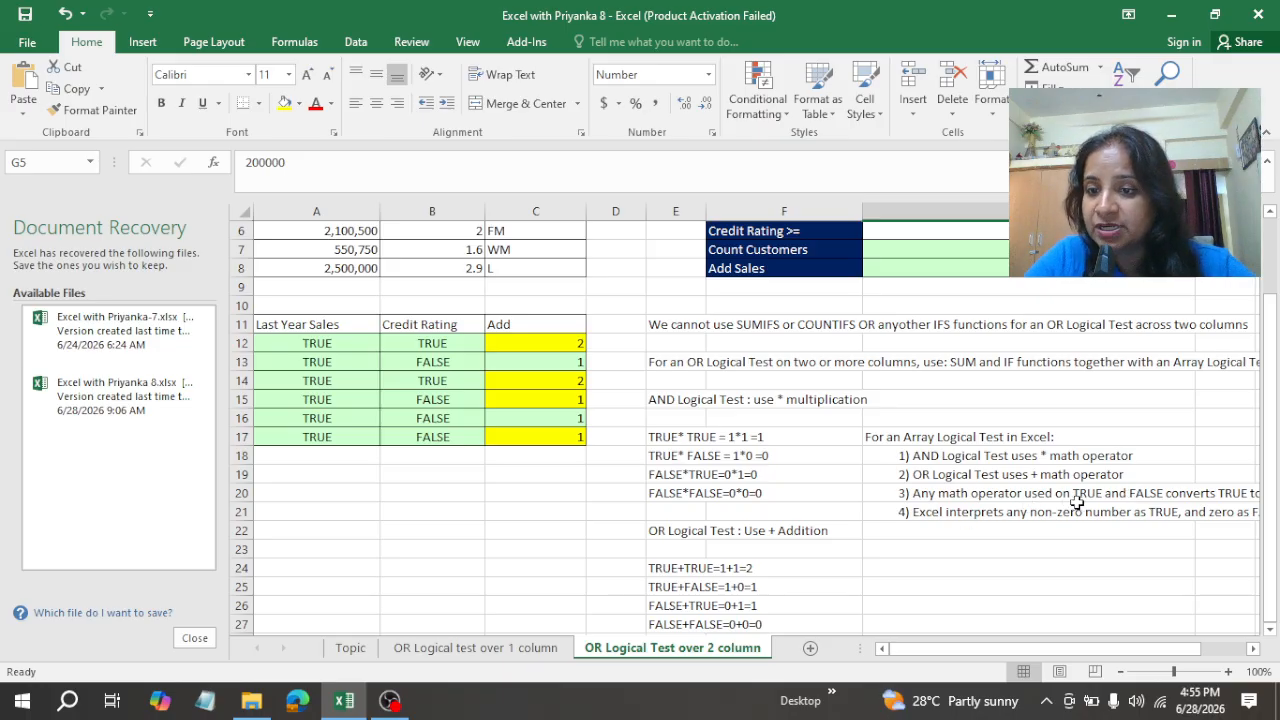
{"action": "left_click_drag", "start_coordinate": [1162, 649], "coordinate": [1216, 648]}
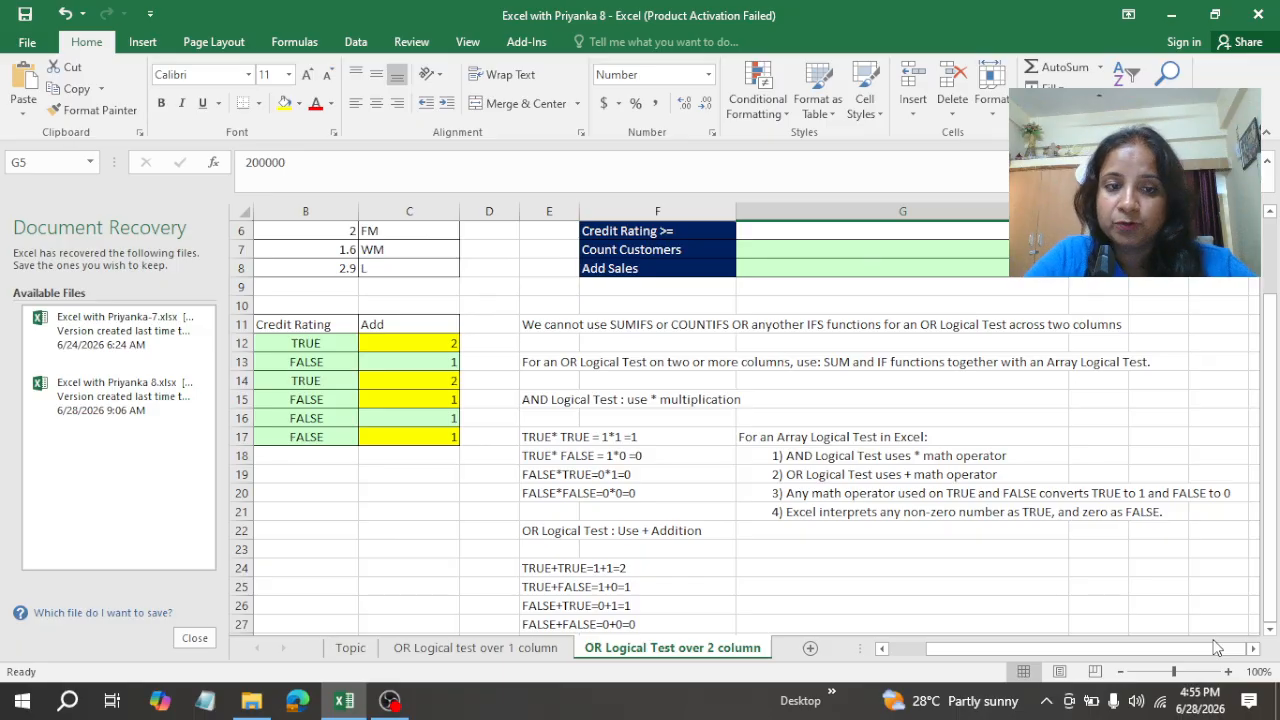
{"action": "left_click", "coordinate": [406, 345]}
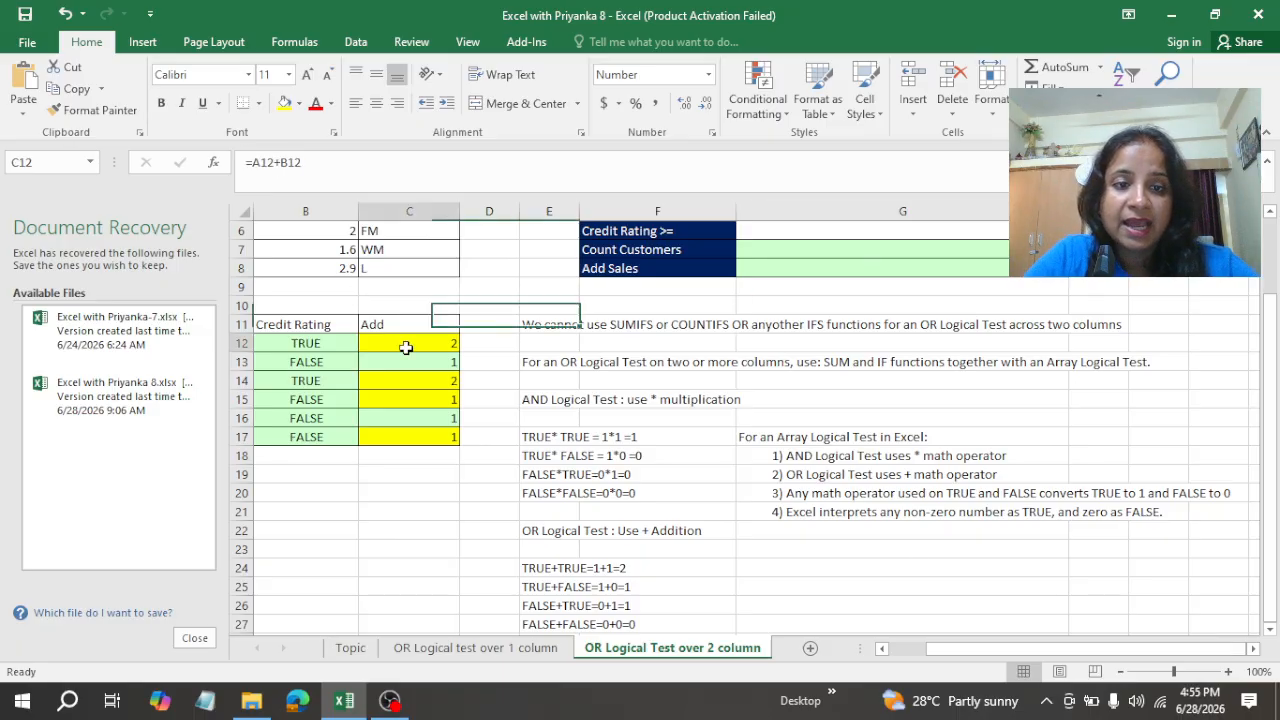
{"action": "left_click_drag", "start_coordinate": [406, 345], "coordinate": [418, 432]}
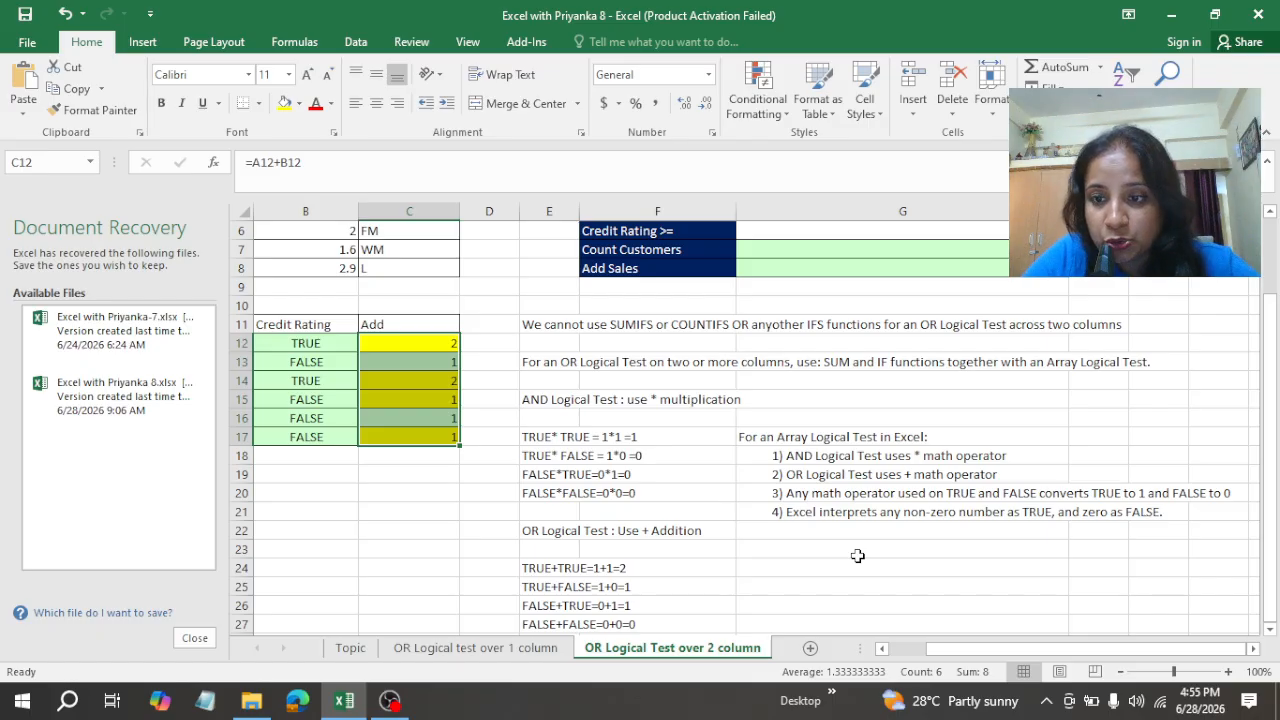
{"action": "left_click_drag", "start_coordinate": [1272, 612], "coordinate": [1265, 447]}
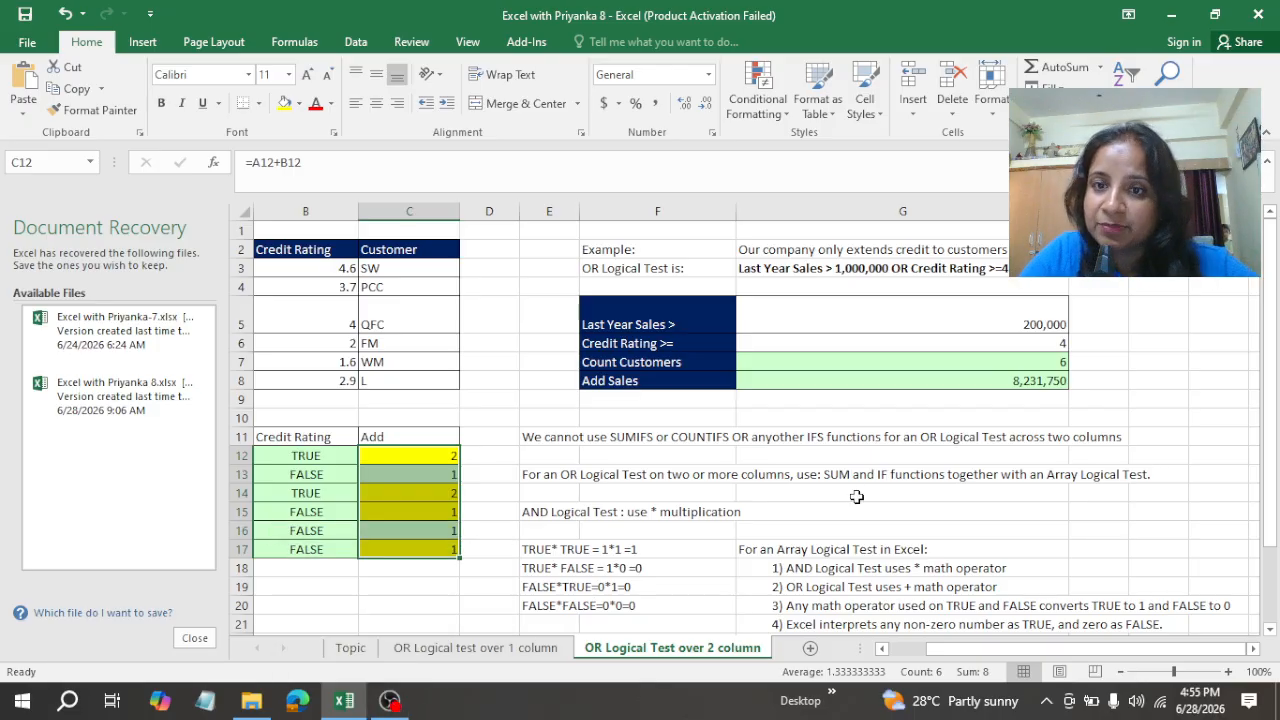
{"action": "left_click", "coordinate": [380, 710]}
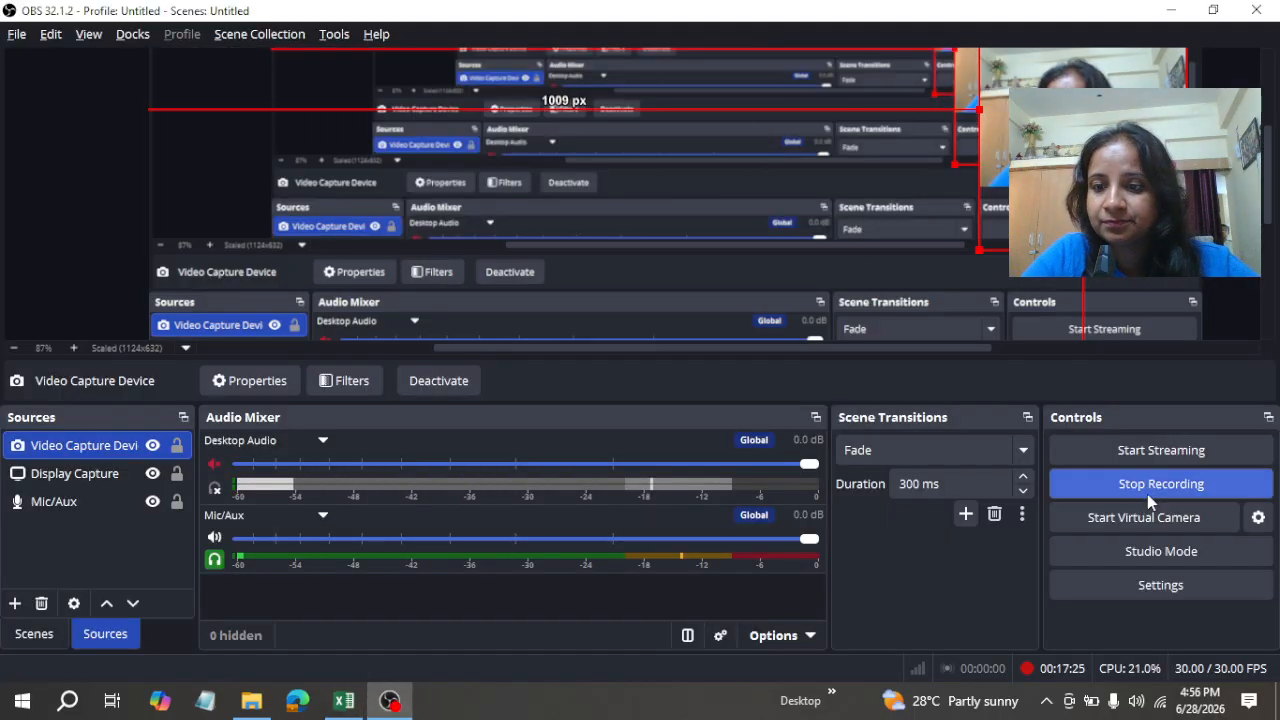